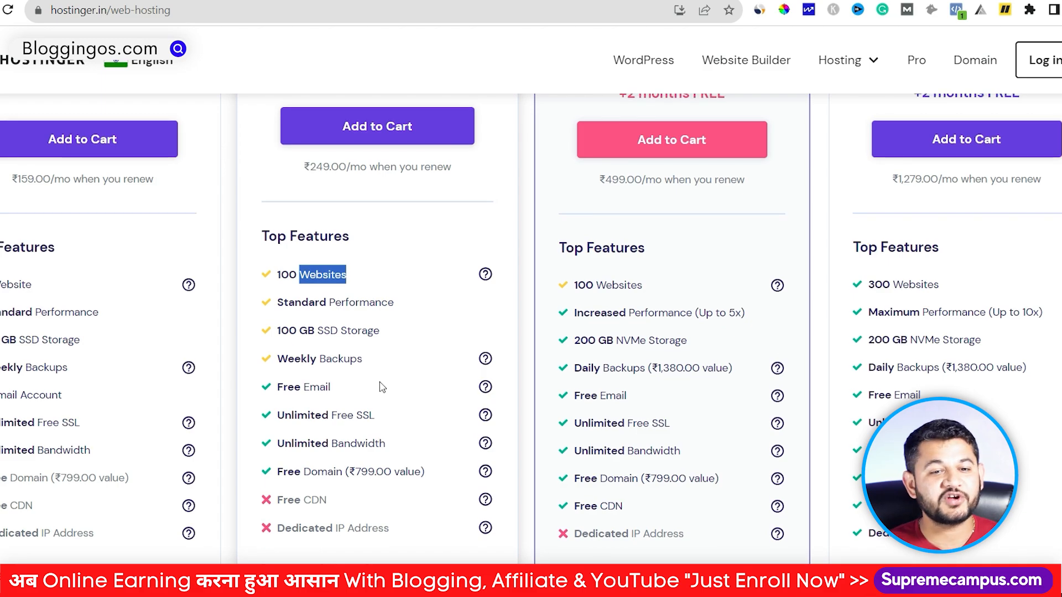
Step: Add the Premium Web Hosting plan to the cart and select the 12-month period at ₹239.00/month
scroll(380, 388, up, 4)
click(346, 345)
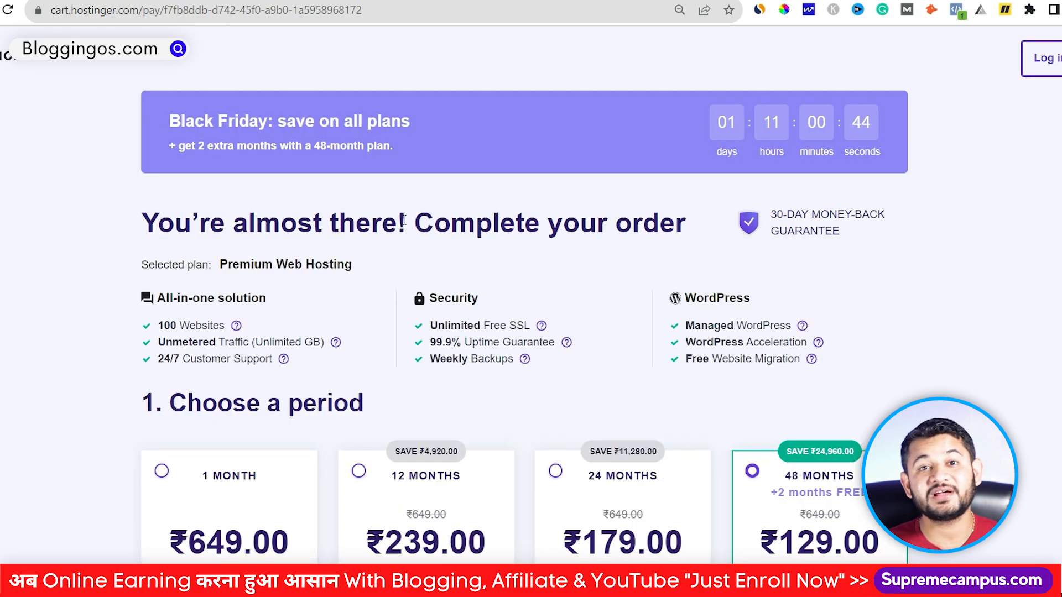
scroll(364, 93, down, 3)
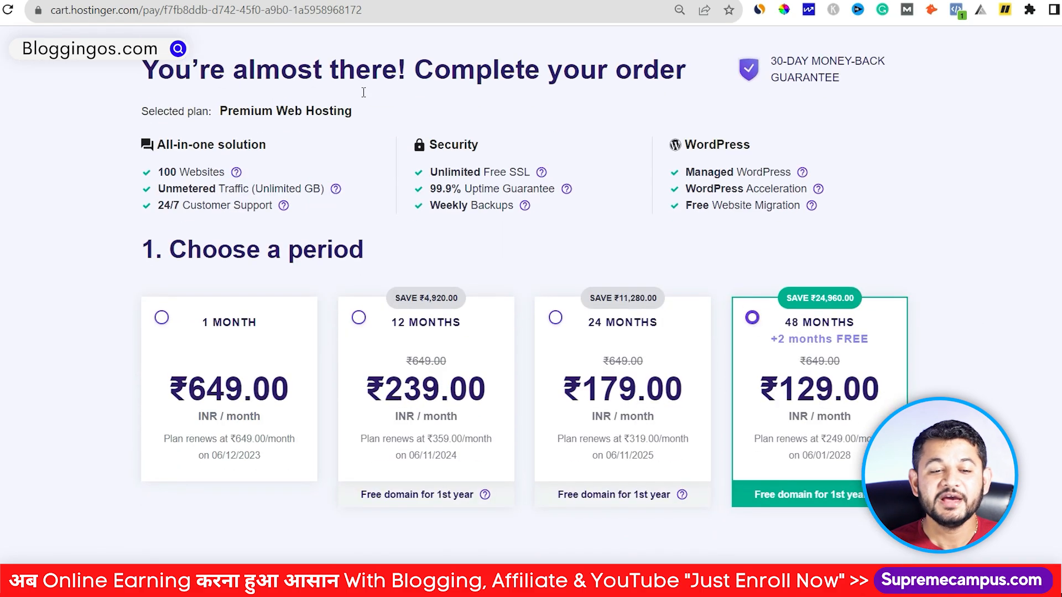
drag(158, 174, 790, 188)
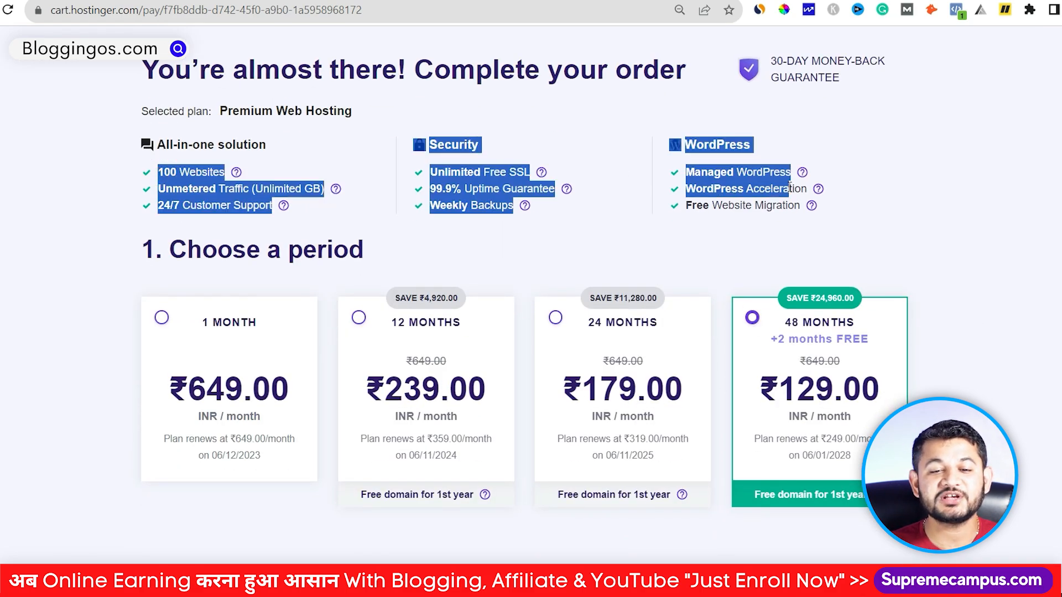
click(359, 319)
scroll(358, 321, down, 10)
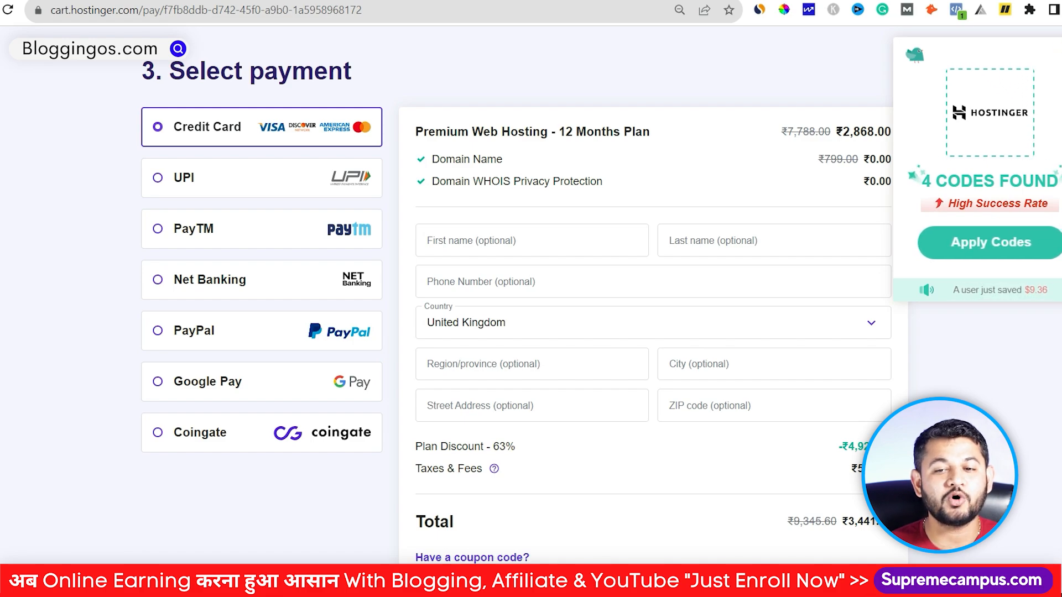
Step: Enter the coupon code MRVYAS at checkout and apply it to the order
scroll(454, 495, down, 4)
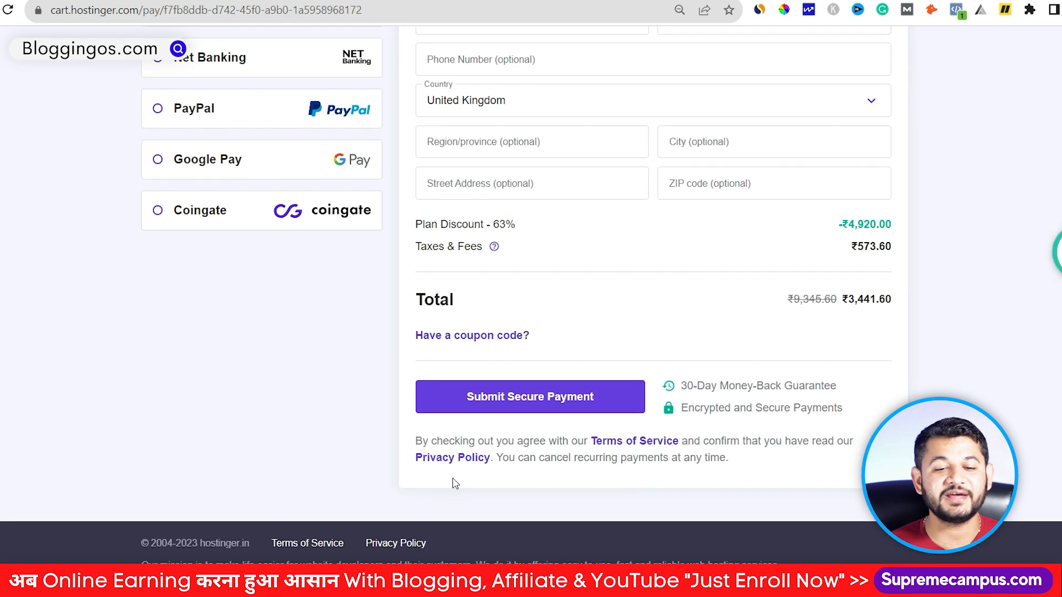
click(468, 334)
click(471, 367)
text(M)
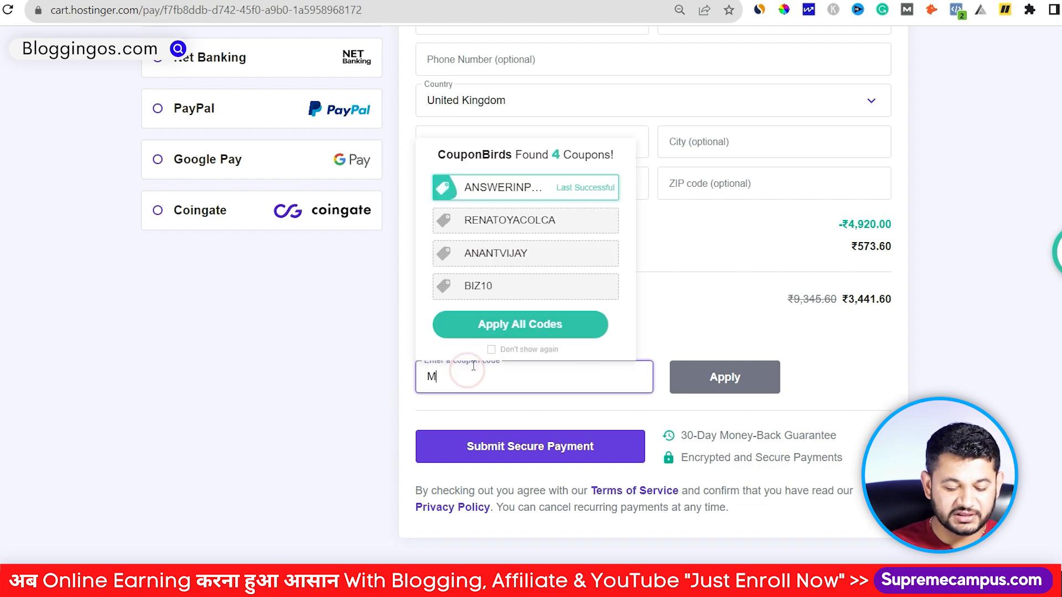
text(RVYAS)
click(742, 387)
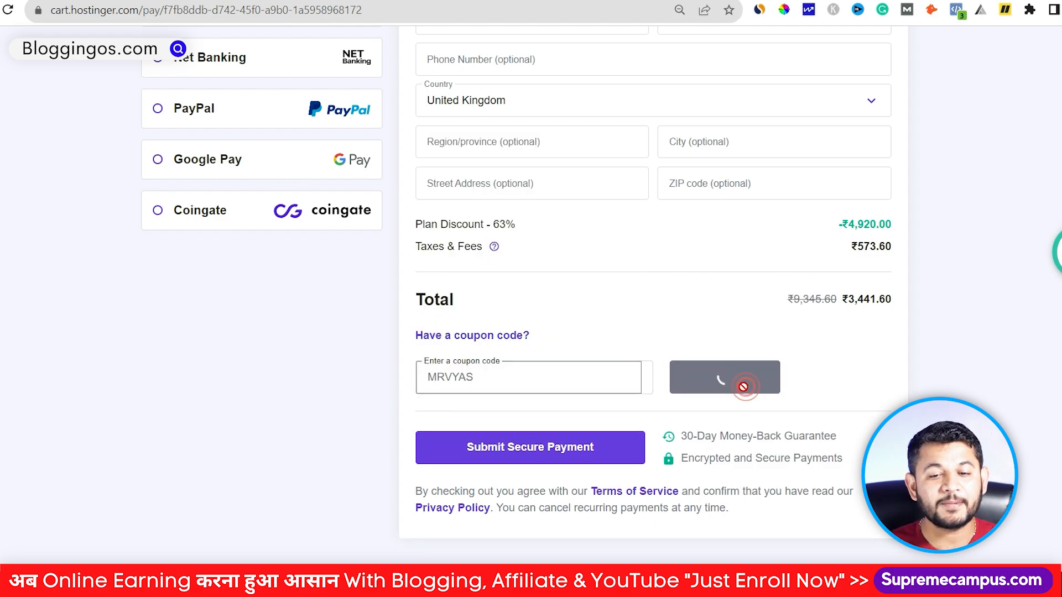
scroll(844, 385, up, 3)
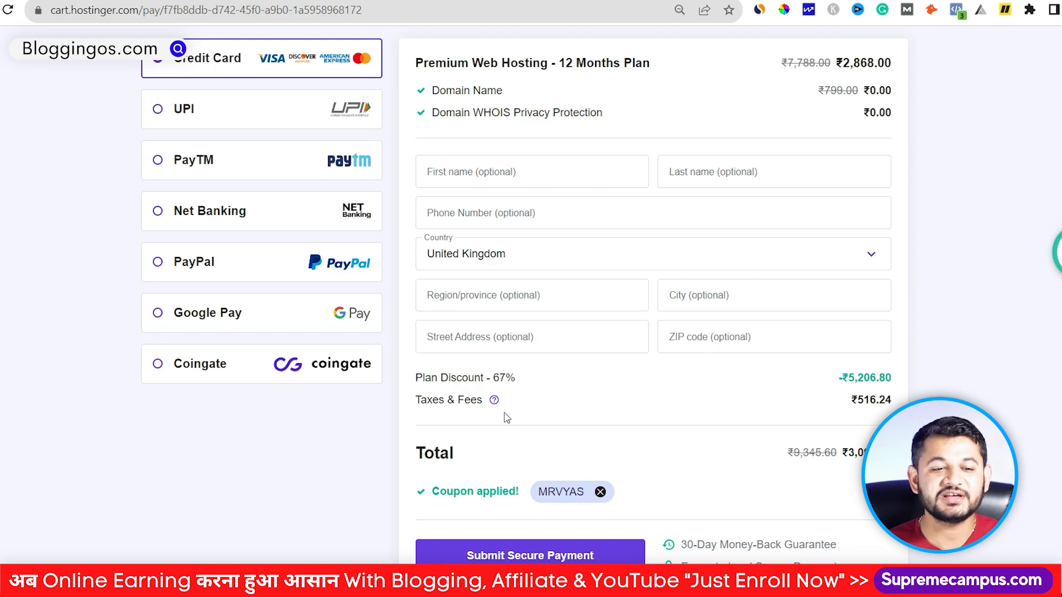
scroll(506, 413, up, 3)
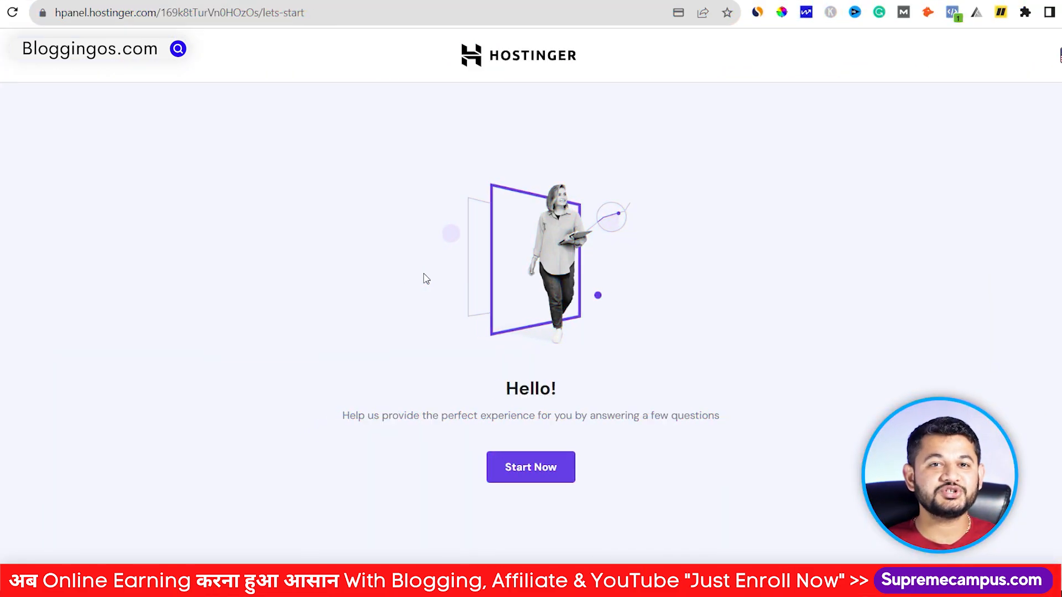
Step: Download the latest payment's invoice from Billing > Payment History, open the PDF and select its order number
click(541, 62)
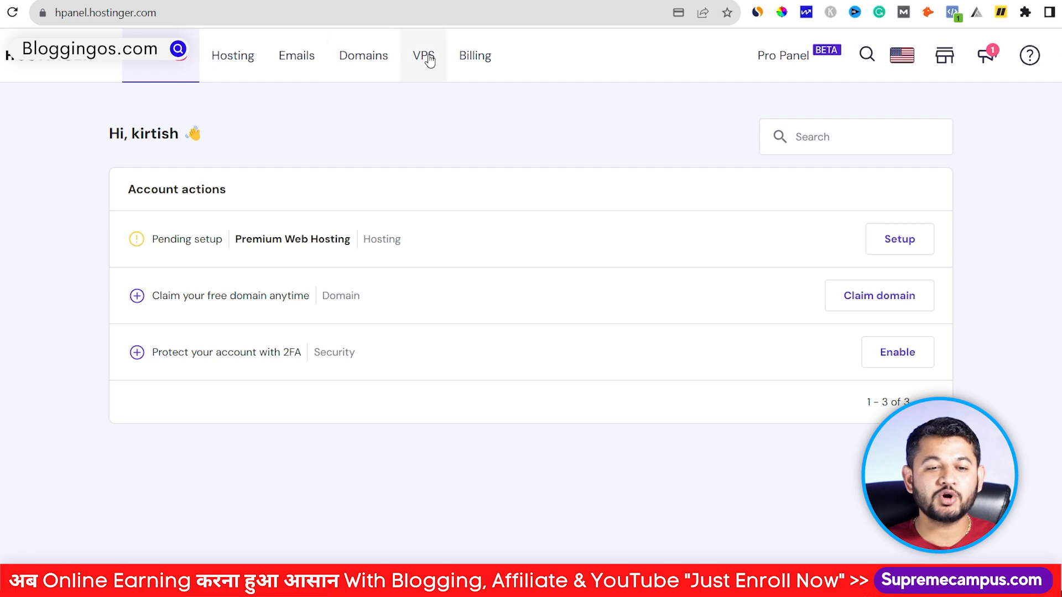
click(472, 62)
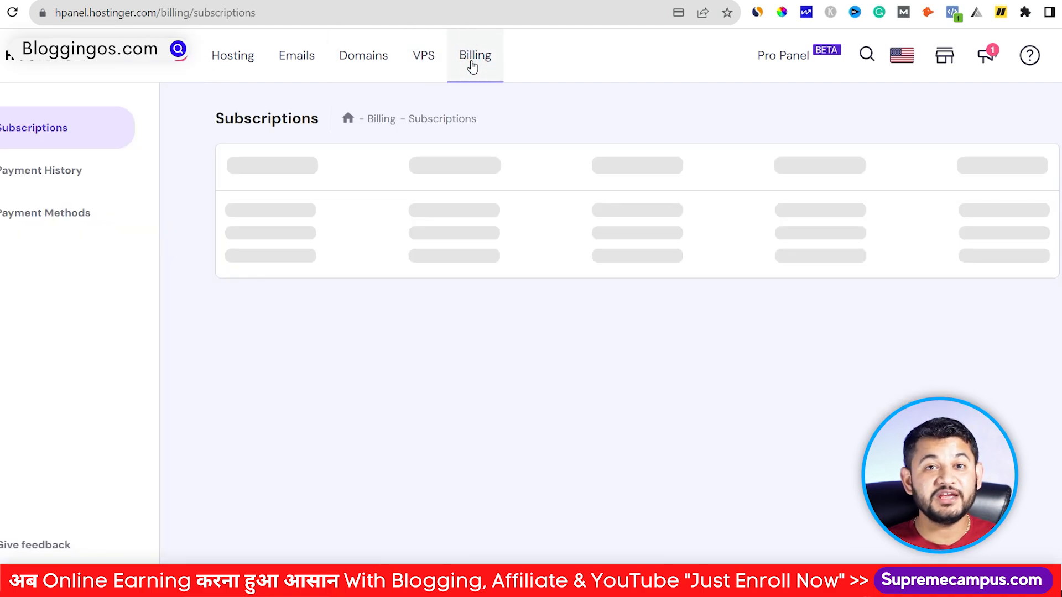
click(45, 175)
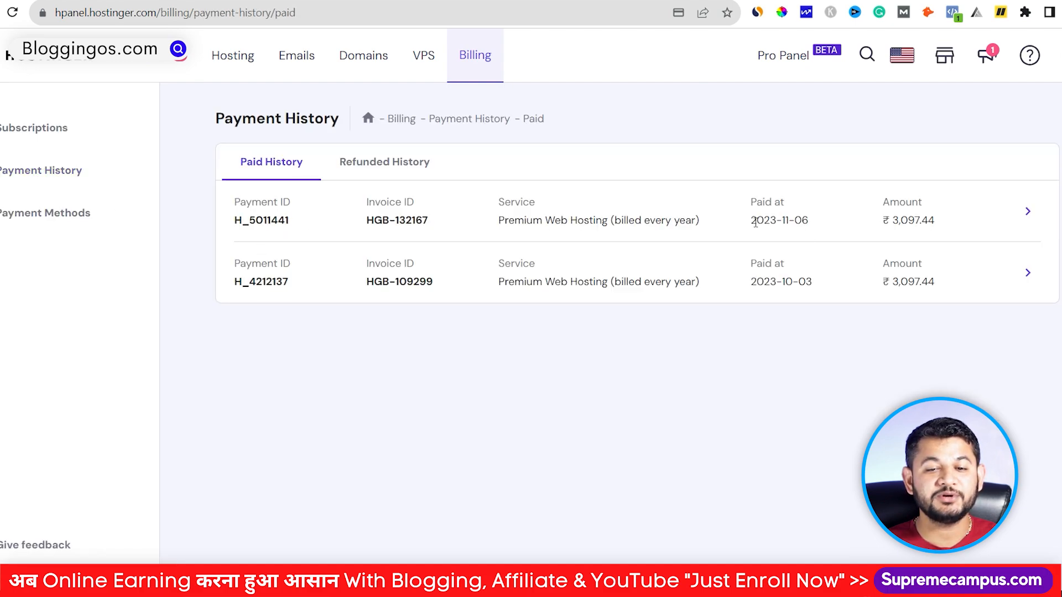
click(1030, 215)
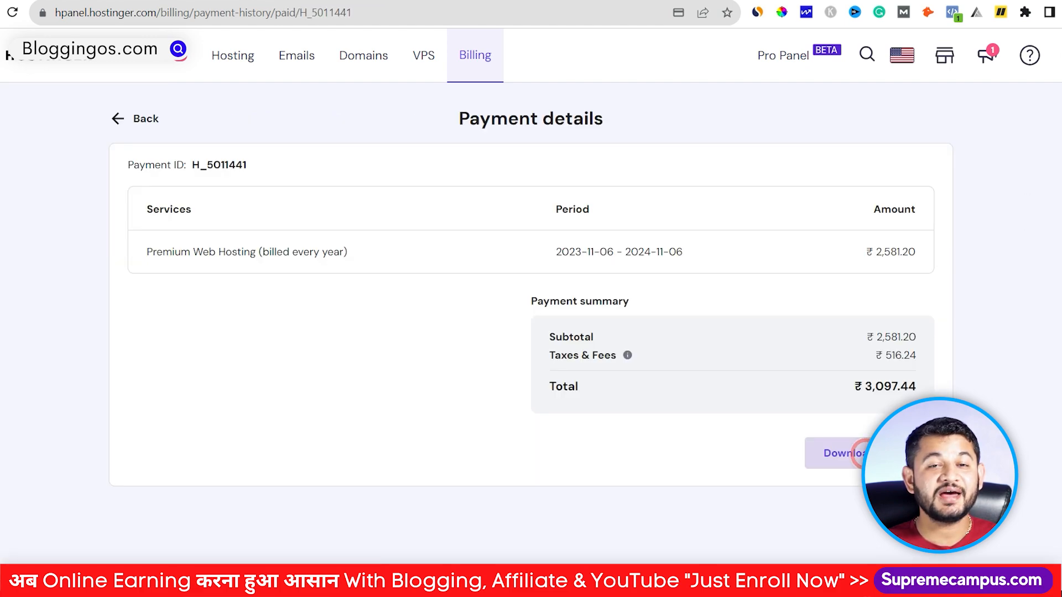
click(836, 453)
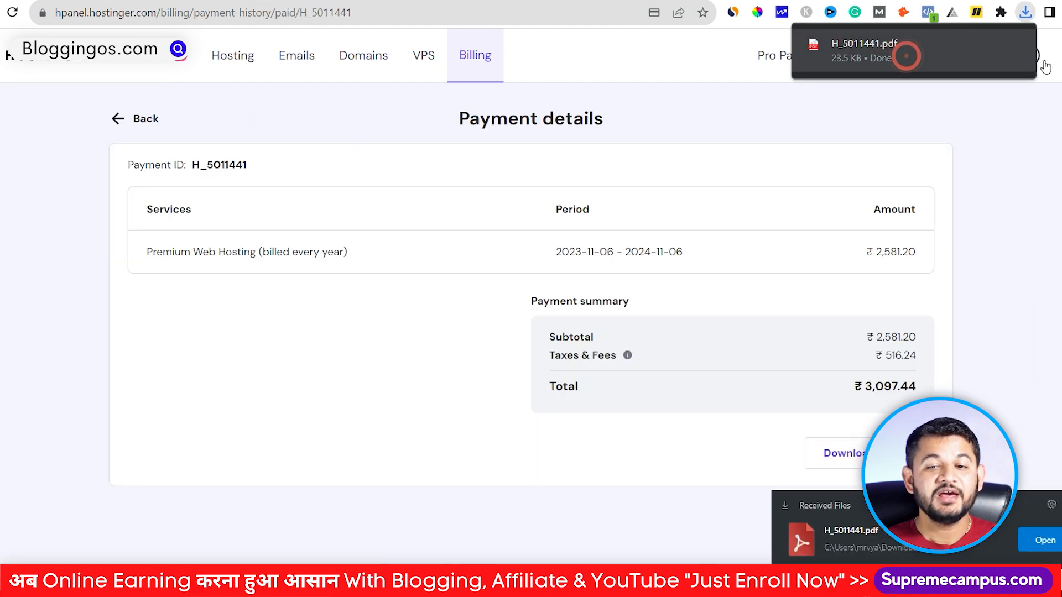
click(884, 45)
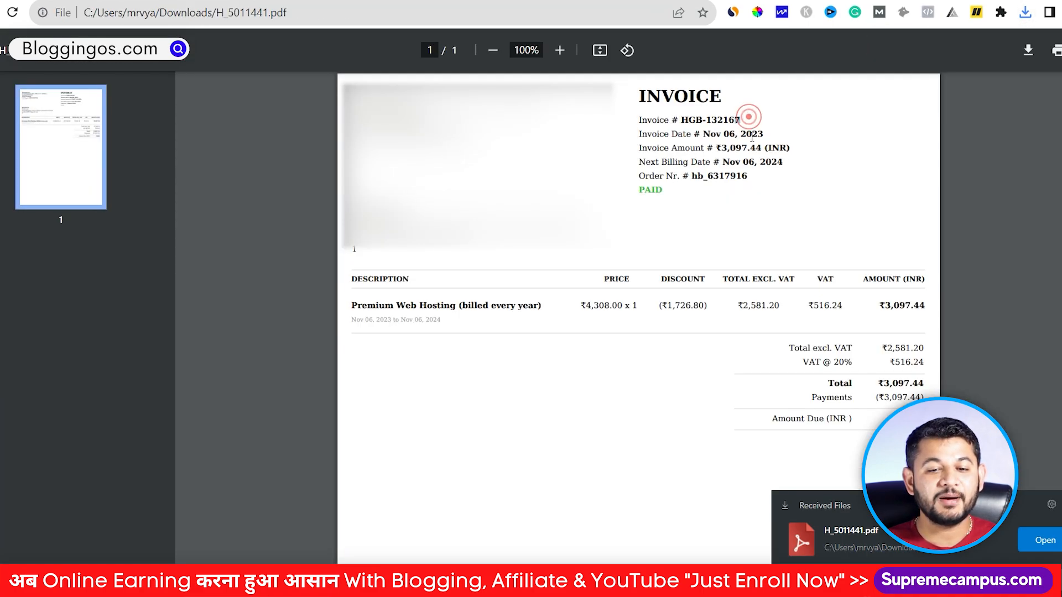
drag(750, 176, 695, 174)
key(ctrl+c)
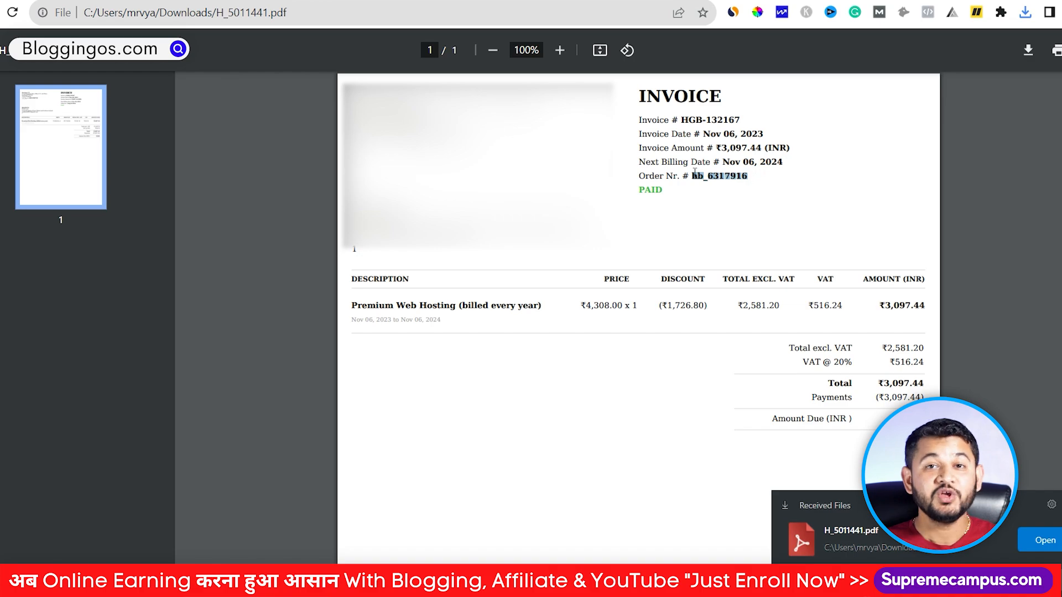
Step: Load bloggingos.com's GIFT page and follow the 'fill Google Form' link under How to Claim Bonuses
key(ctrl+t)
text(bloggingos.com)
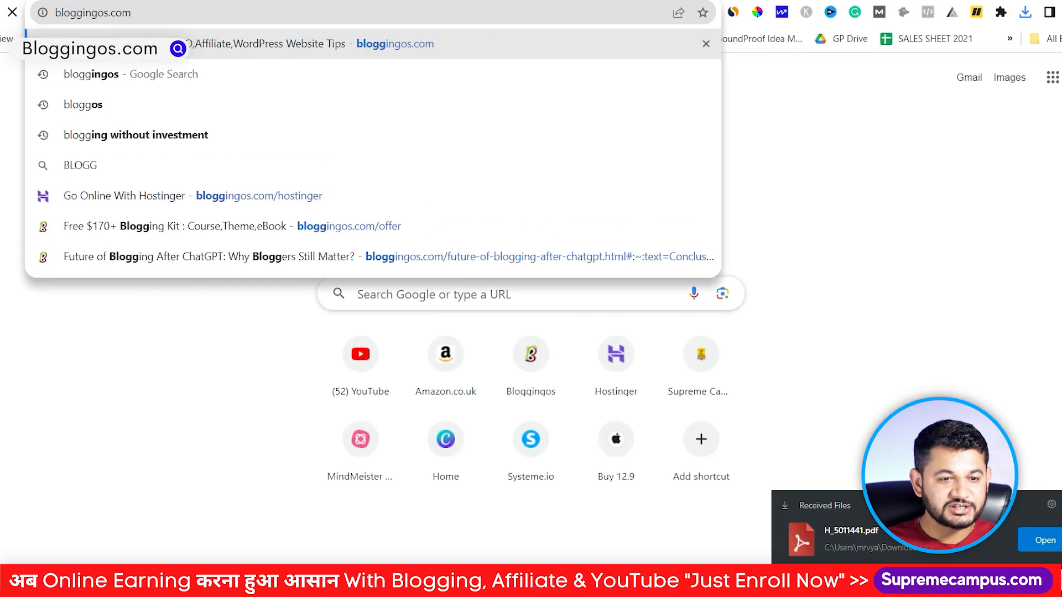
key(Return)
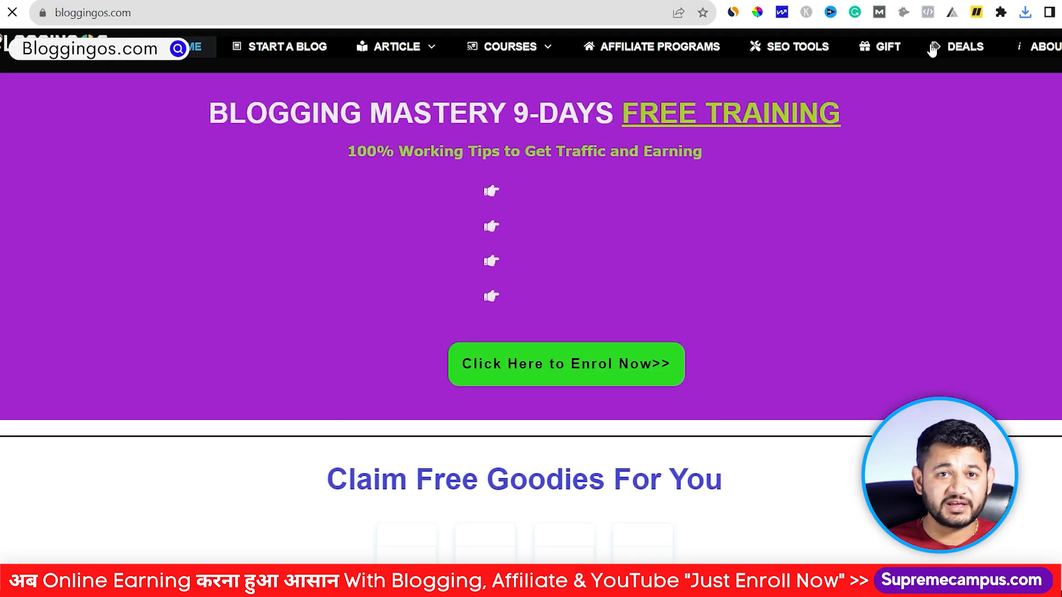
click(886, 46)
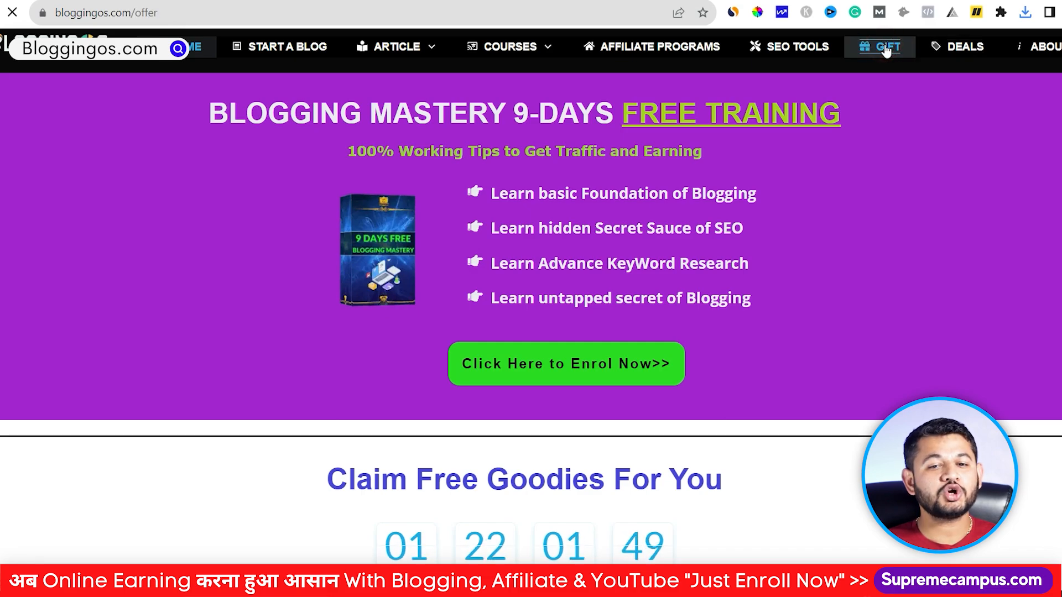
scroll(529, 473, down, 7)
scroll(528, 473, down, 10)
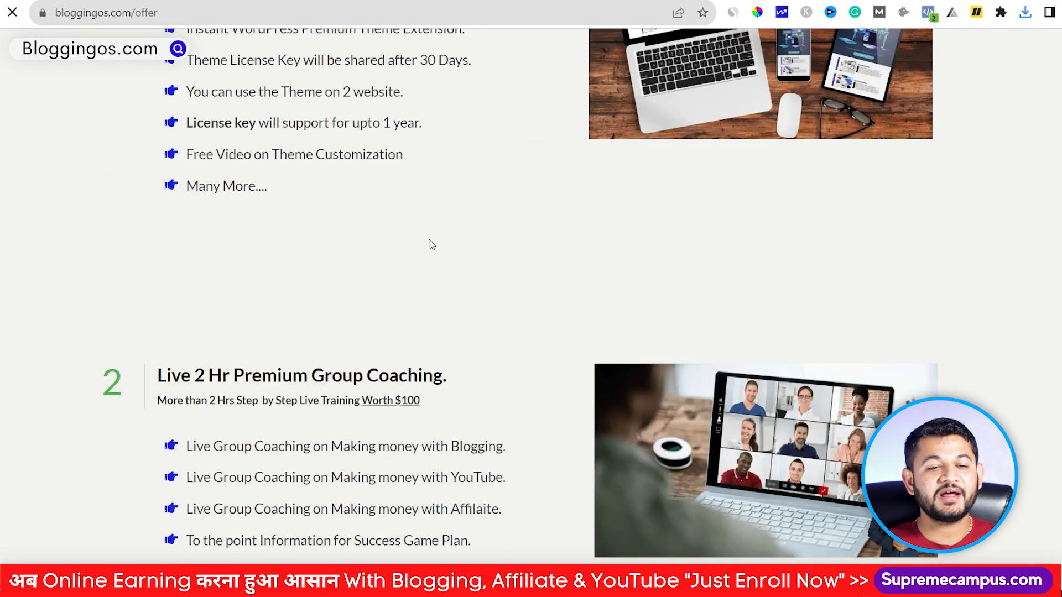
scroll(429, 242, up, 4)
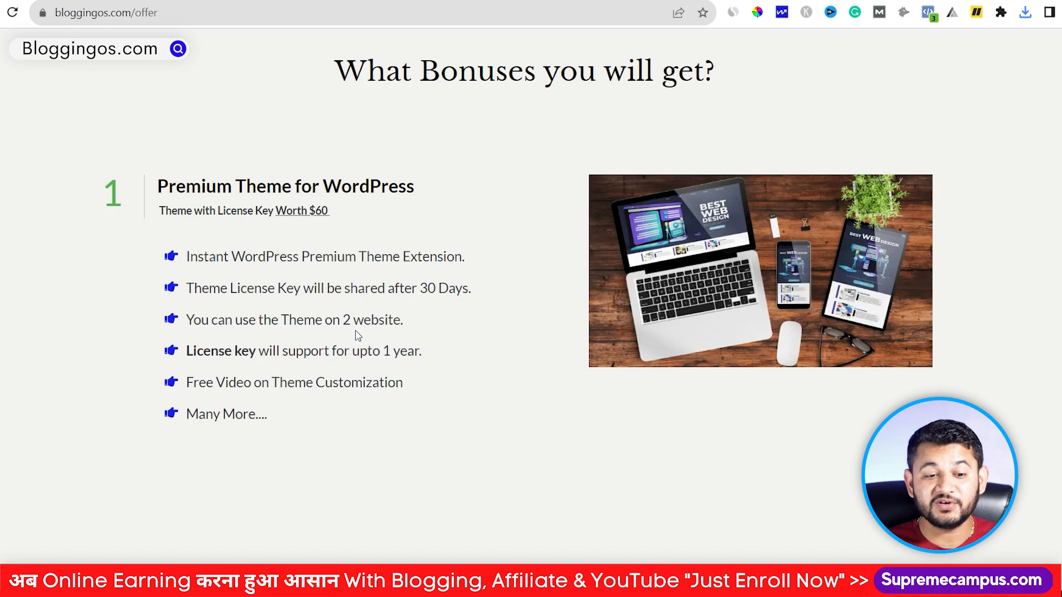
scroll(357, 335, down, 9)
scroll(389, 216, down, 6)
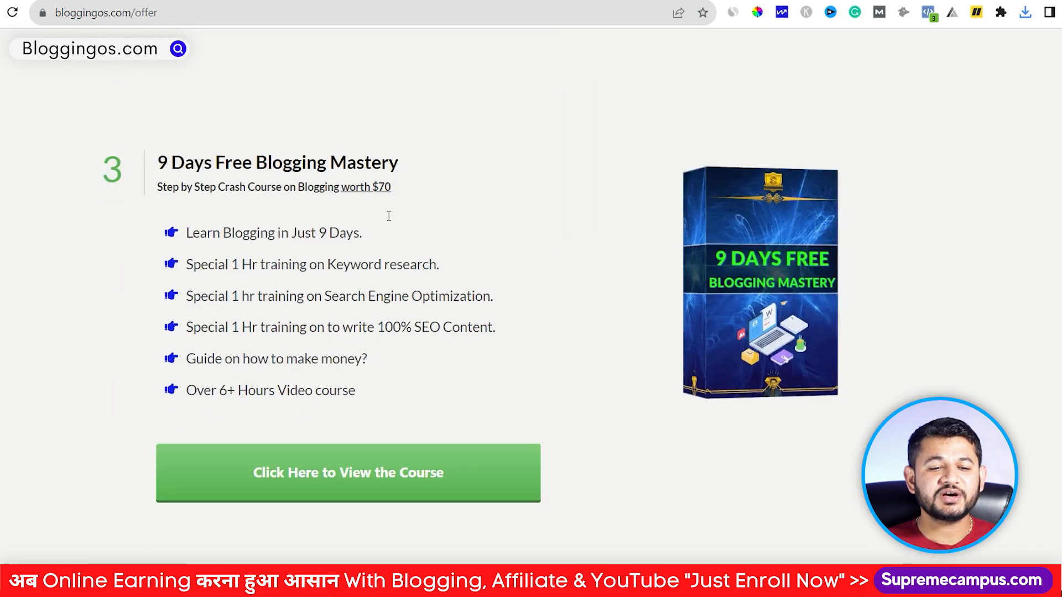
scroll(388, 216, down, 20)
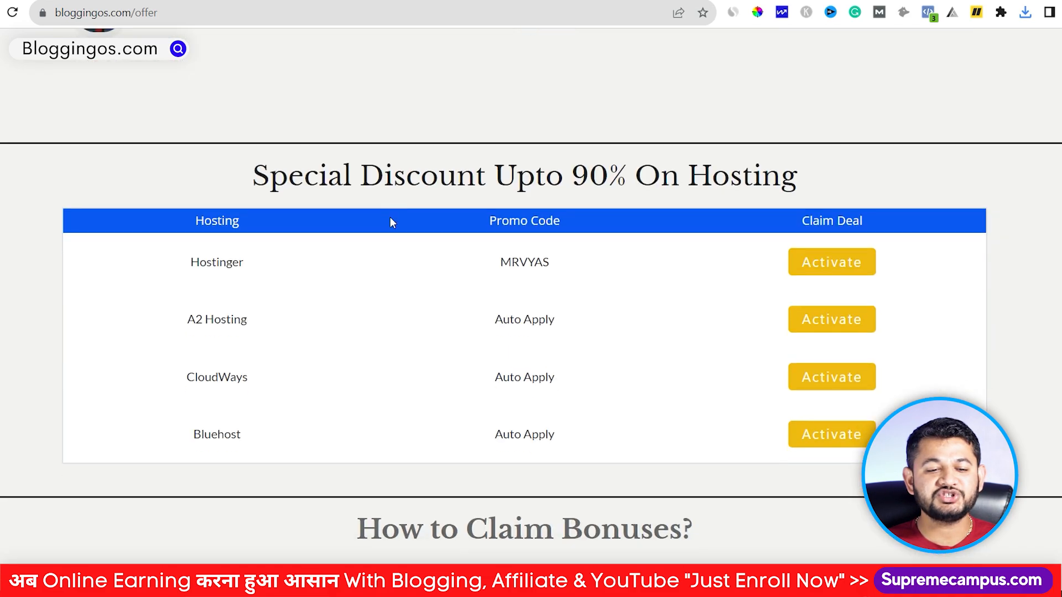
scroll(390, 223, down, 6)
click(243, 316)
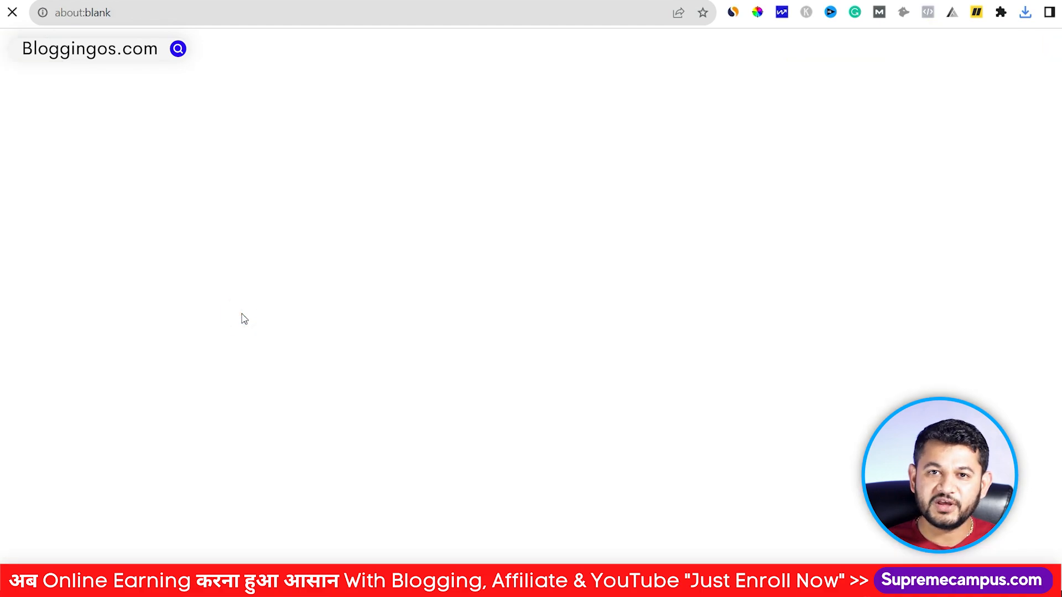
Step: Paste the order number into the form and pick YouTube channel as the offer source
scroll(243, 318, down, 7)
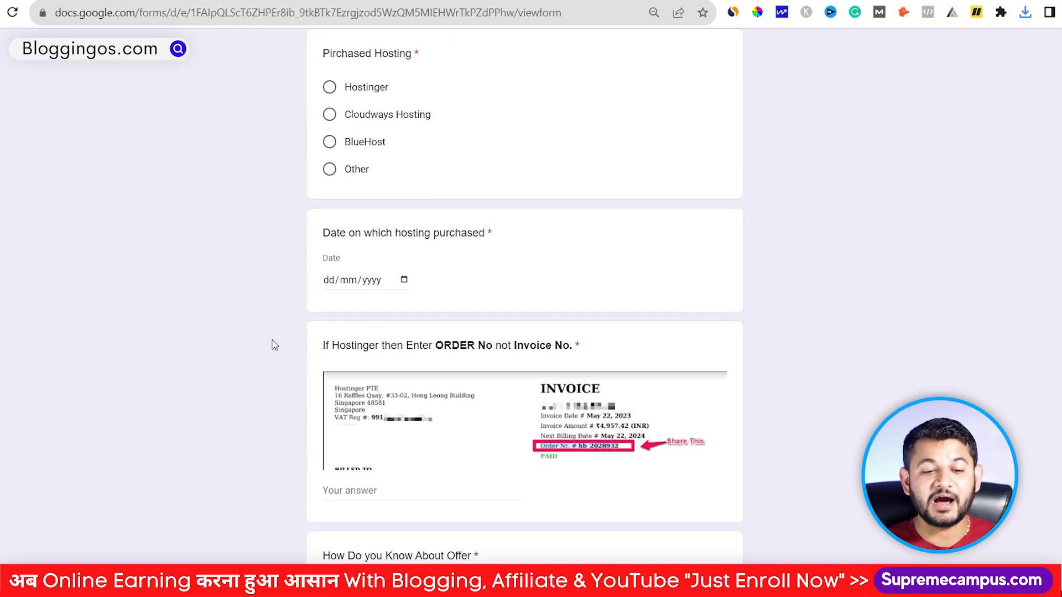
scroll(275, 345, down, 4)
click(387, 250)
key(ctrl+v)
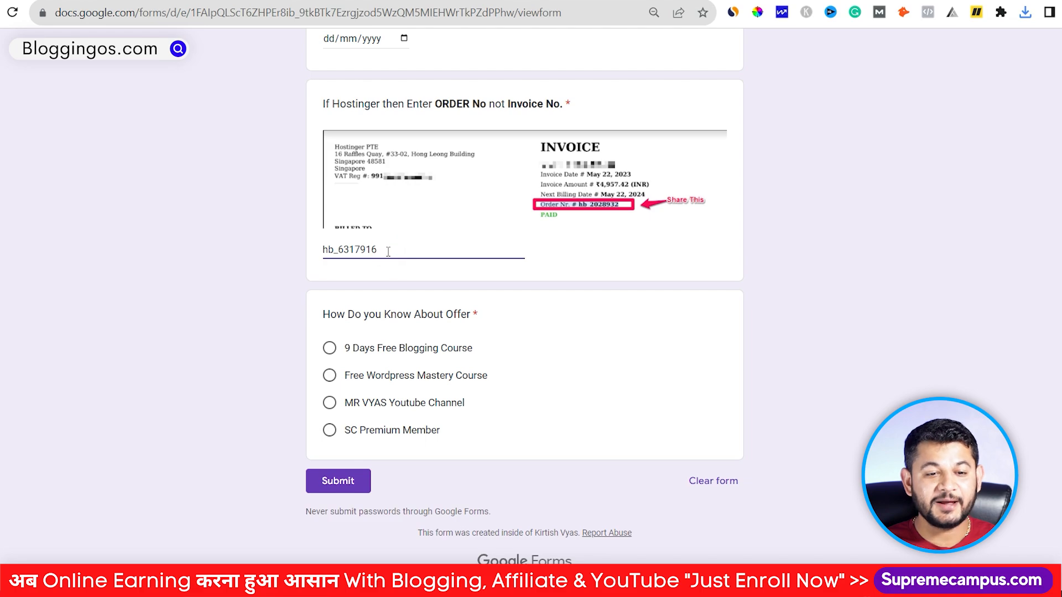
click(329, 403)
Step: Set the purchase date to 6 November 2023 and mark Hostinger as the purchased hosting
scroll(329, 406, up, 5)
click(391, 342)
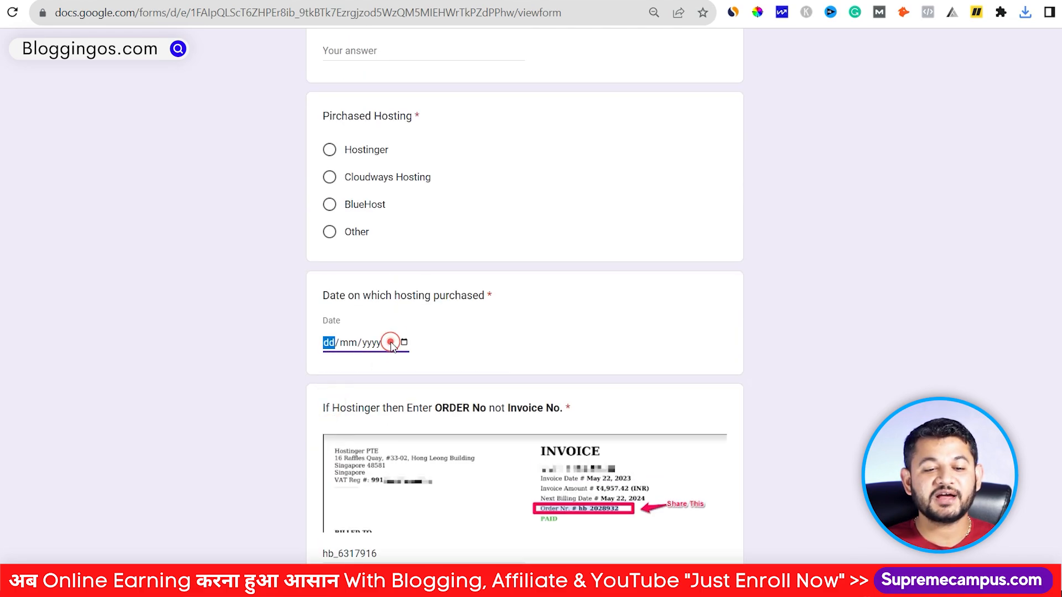
click(403, 343)
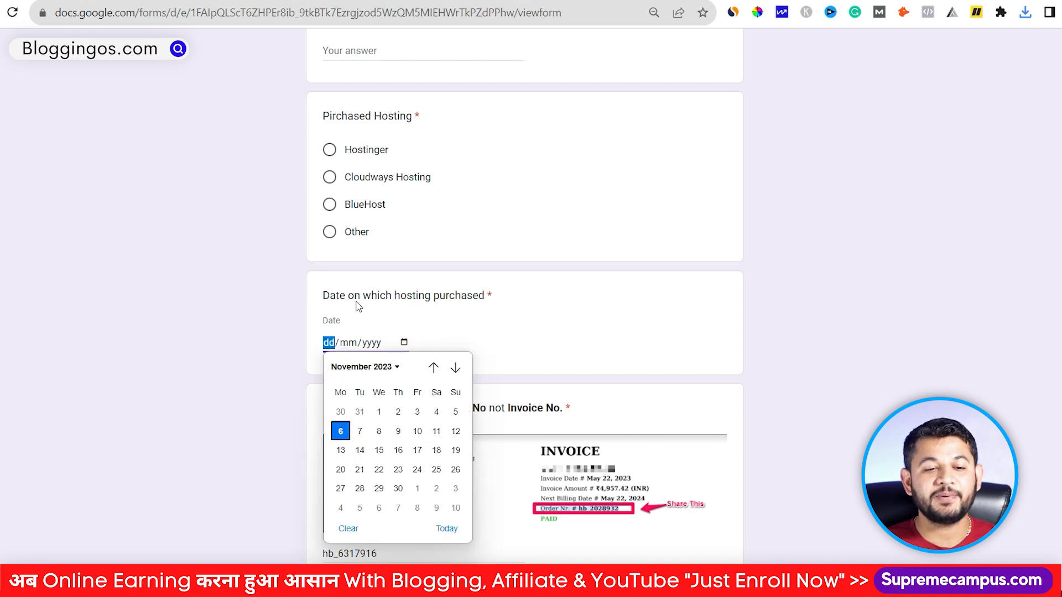
click(341, 432)
click(329, 150)
scroll(331, 158, up, 4)
Step: Move the name mistakenly typed into the email field over to the Your Name field
click(361, 275)
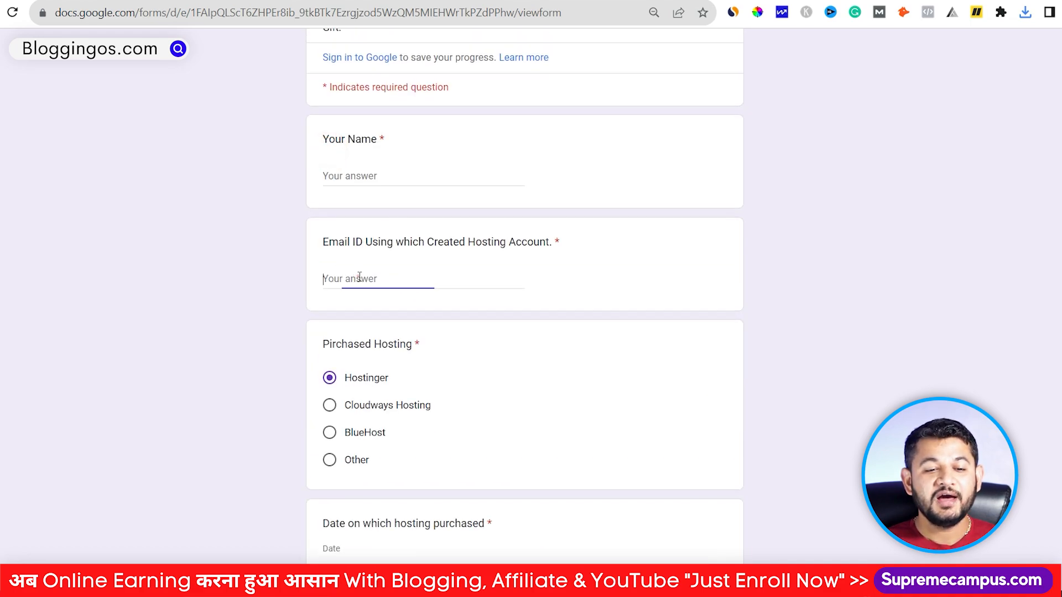
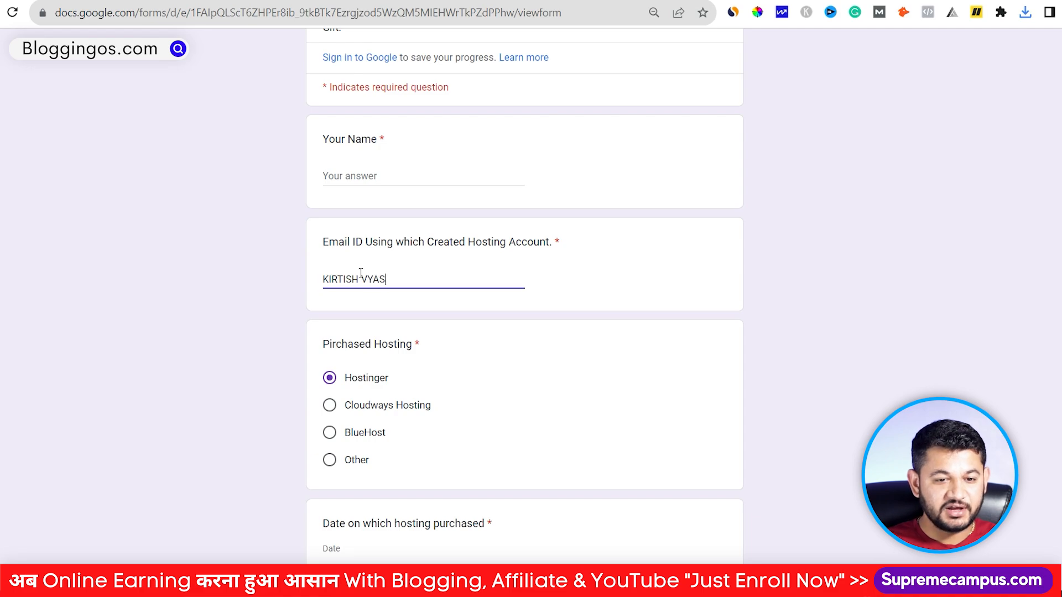
drag(387, 276, 249, 268)
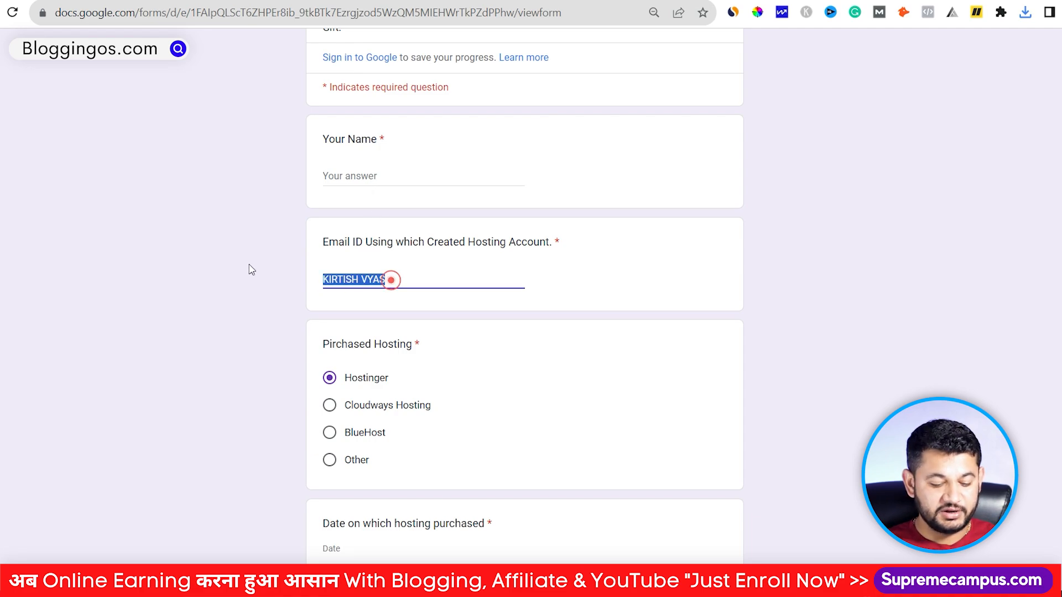
key(ctrl+x)
click(354, 176)
key(ctrl+v)
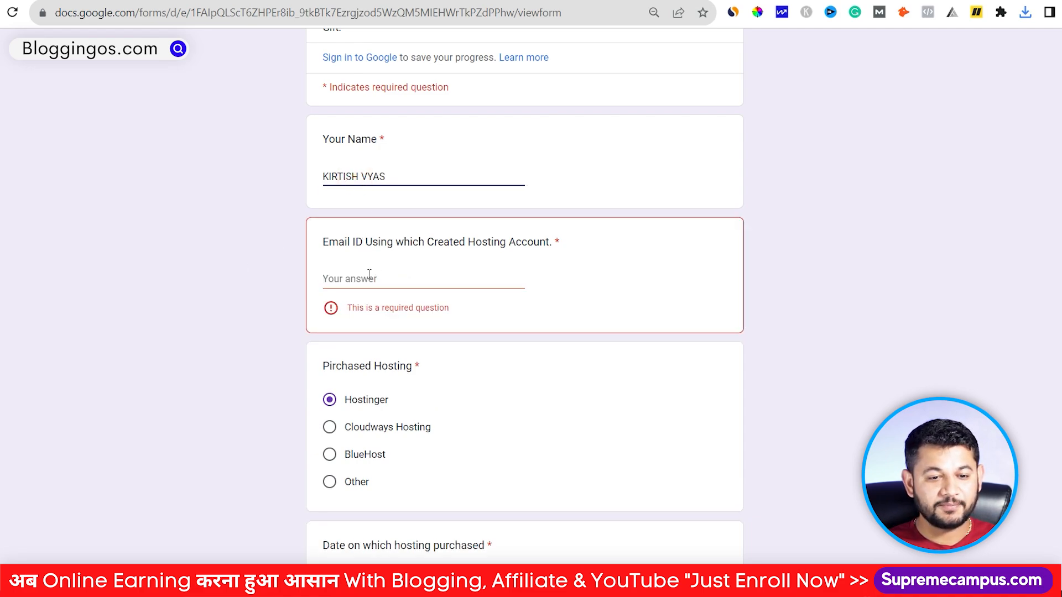
Step: Enter the hosting account e-mail, correct its ending, and submit the gift kit form
click(368, 274)
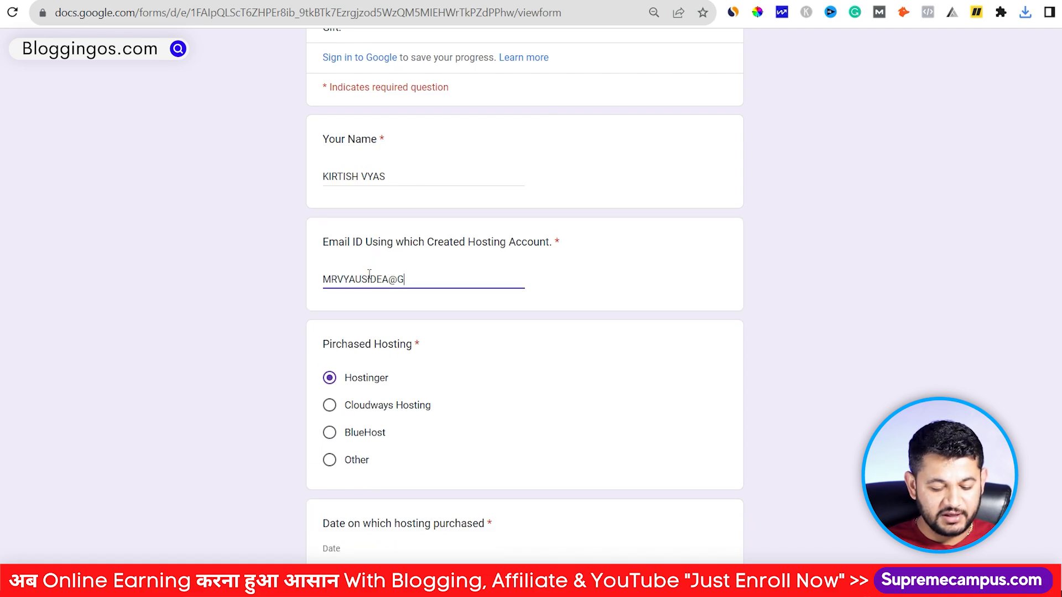
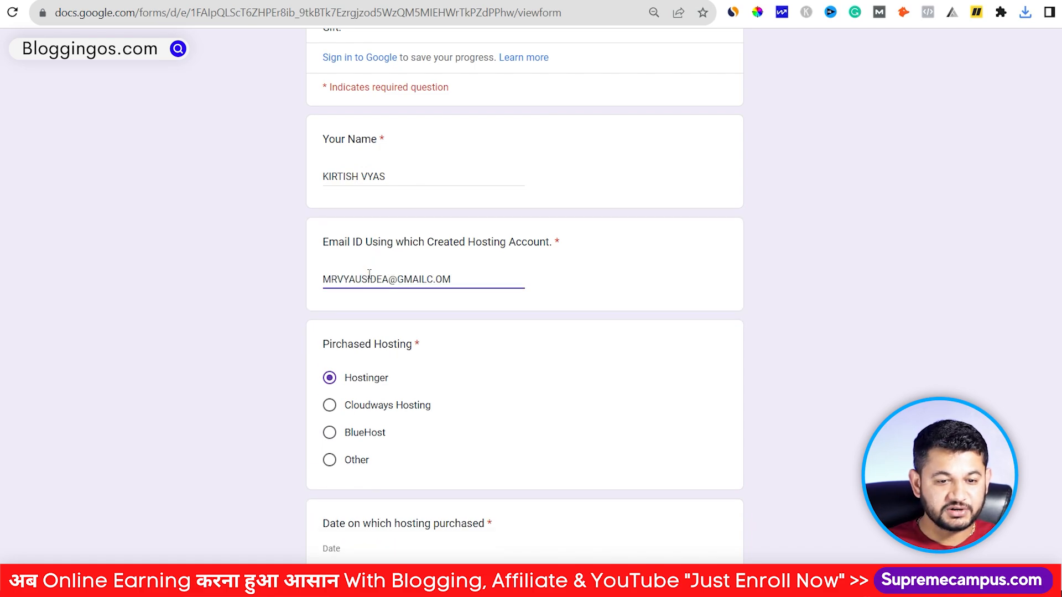
scroll(369, 274, up, 2)
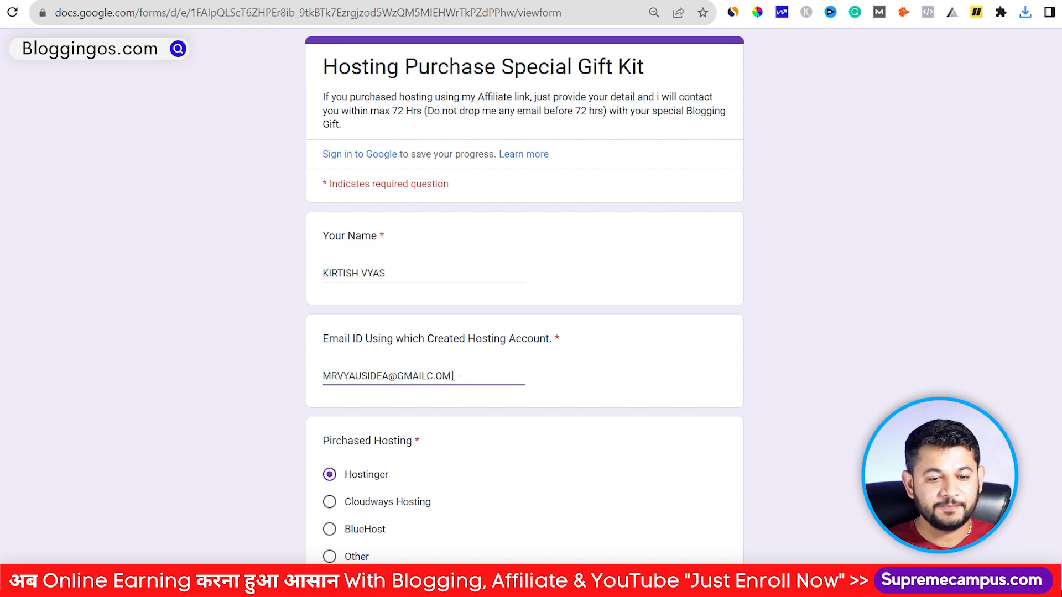
drag(453, 376, 434, 377)
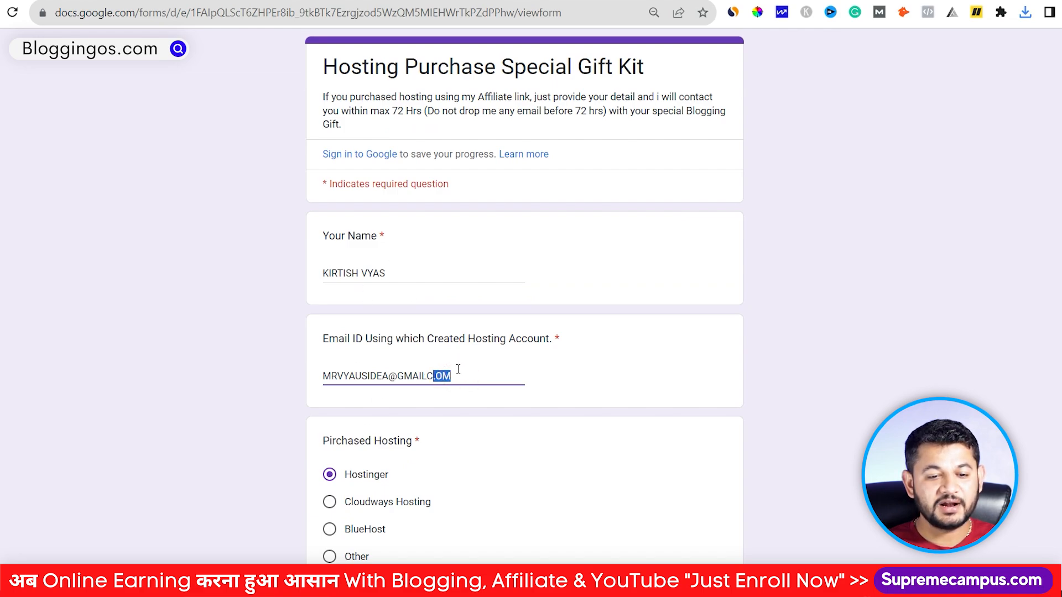
click(475, 376)
drag(474, 376, 429, 376)
text(.)
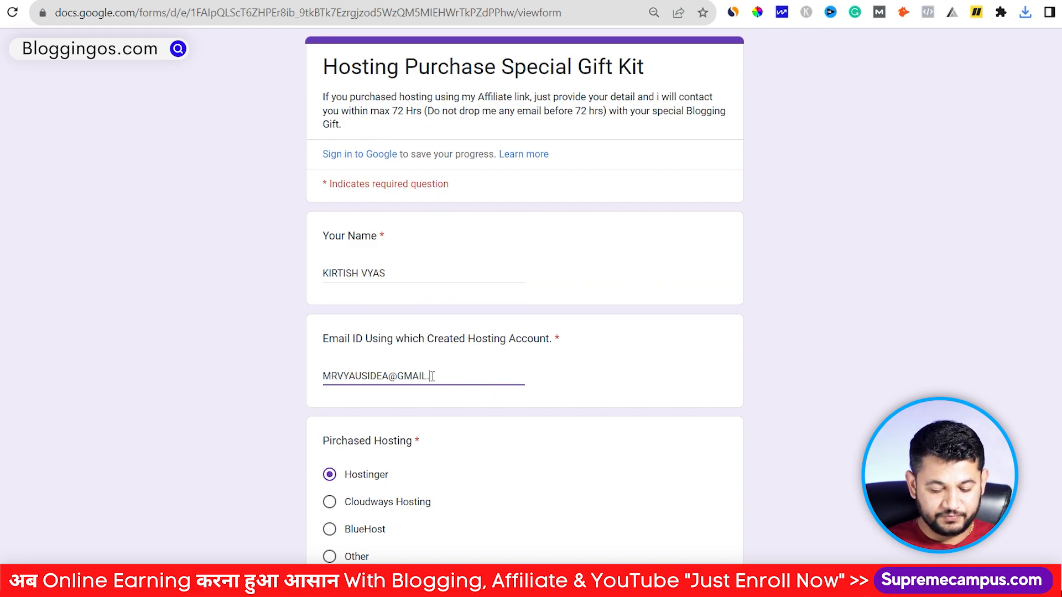
scroll(433, 376, down, 12)
click(332, 474)
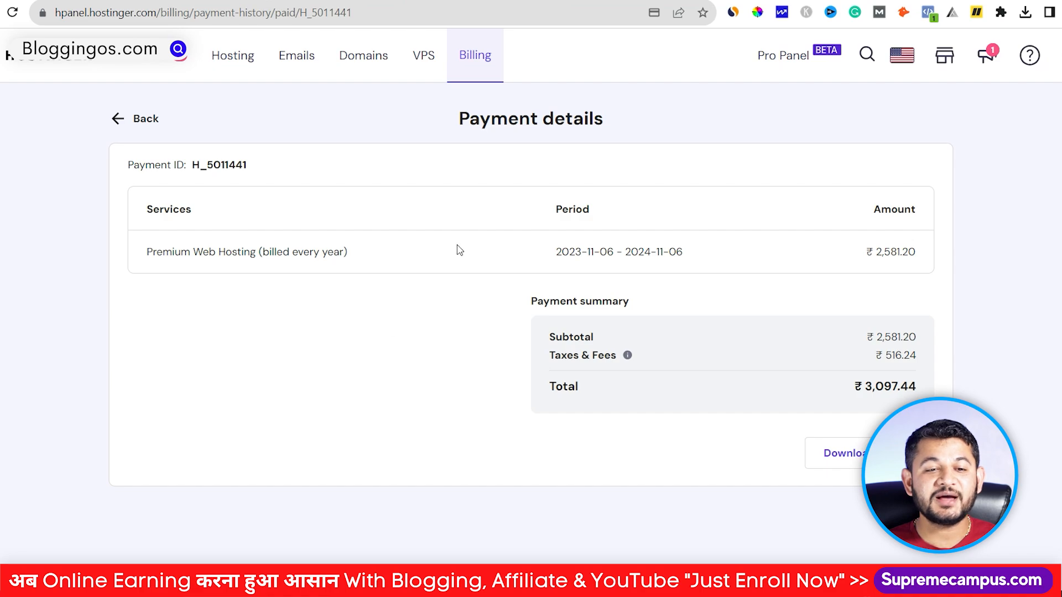
Step: From the hPanel home, begin setting up the pending Premium Web Hosting plan
click(251, 65)
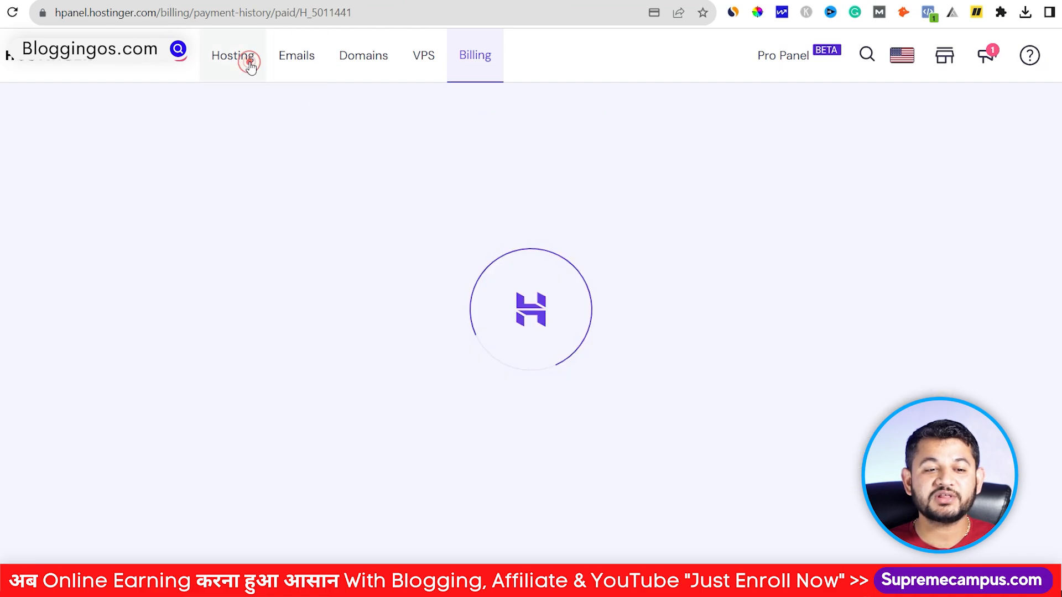
click(159, 61)
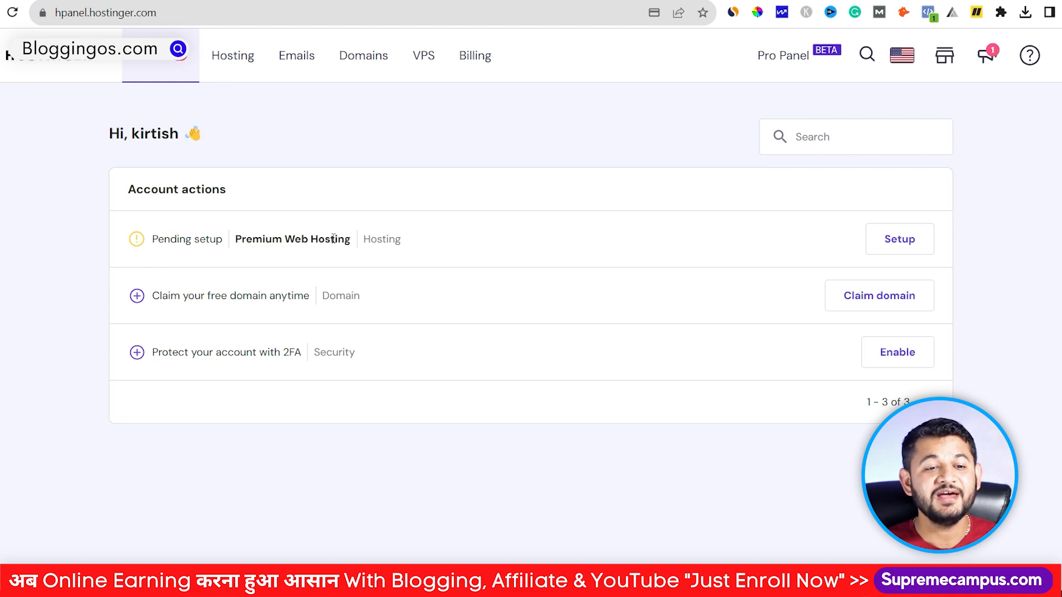
click(906, 249)
click(513, 465)
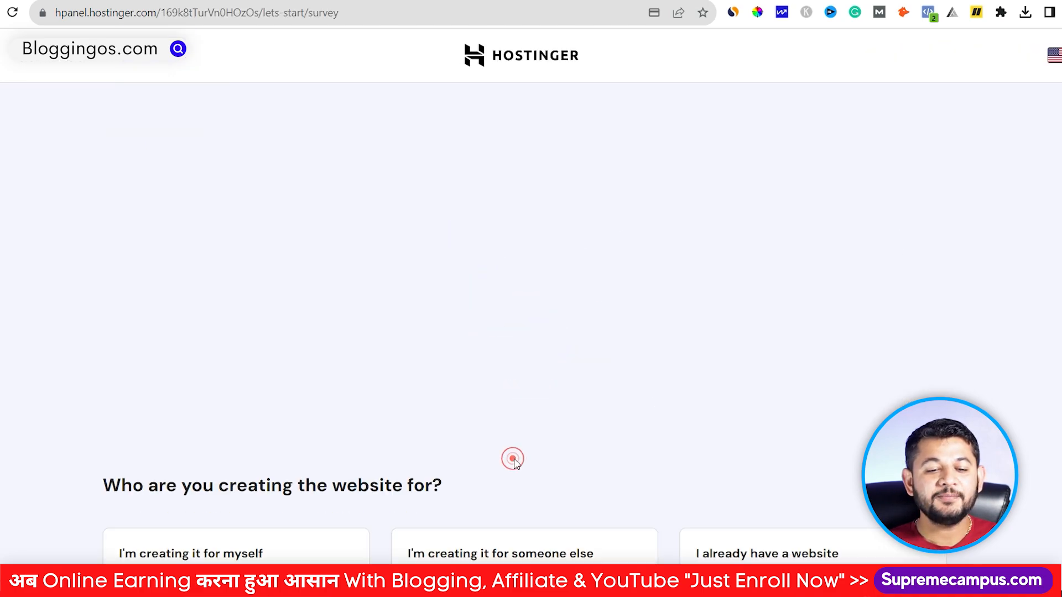
Step: Skip the survey, create an empty website, and choose to claim a free domain
click(492, 523)
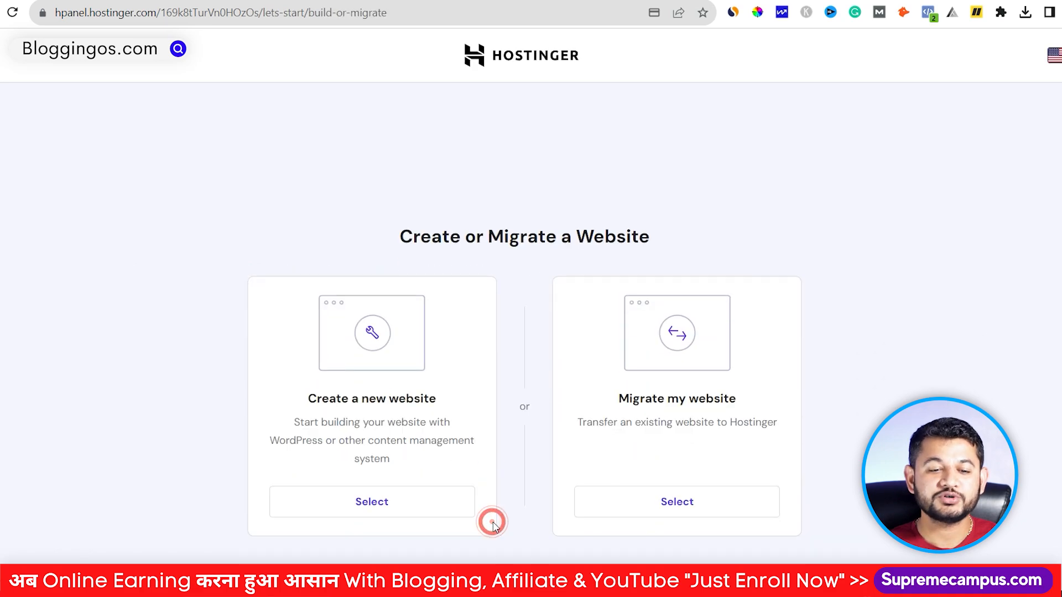
click(469, 518)
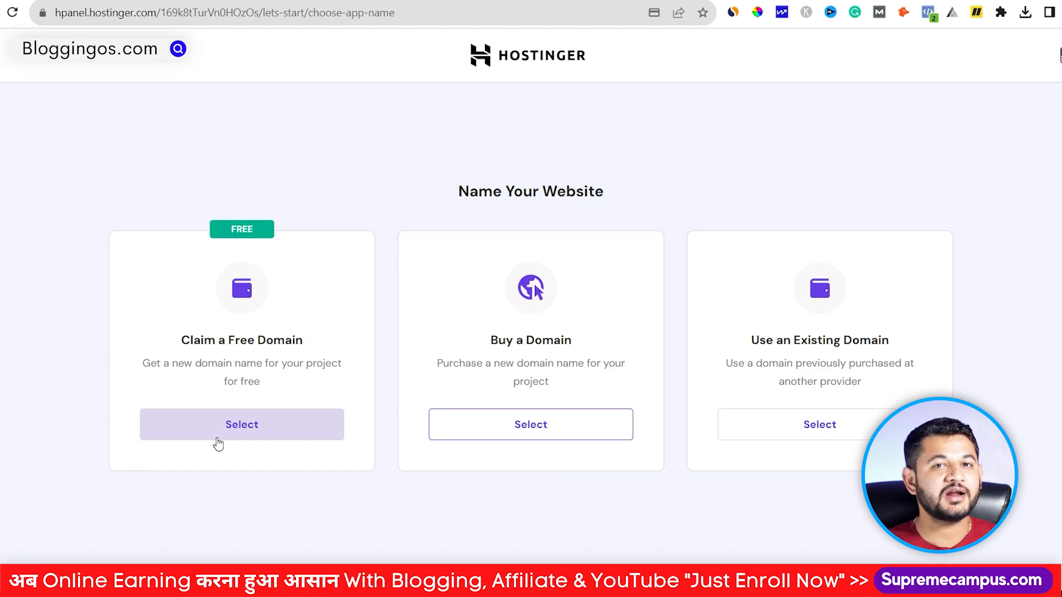
click(253, 423)
Step: Search for mrvyasblog.com with the .com extension and continue once it's available
click(252, 465)
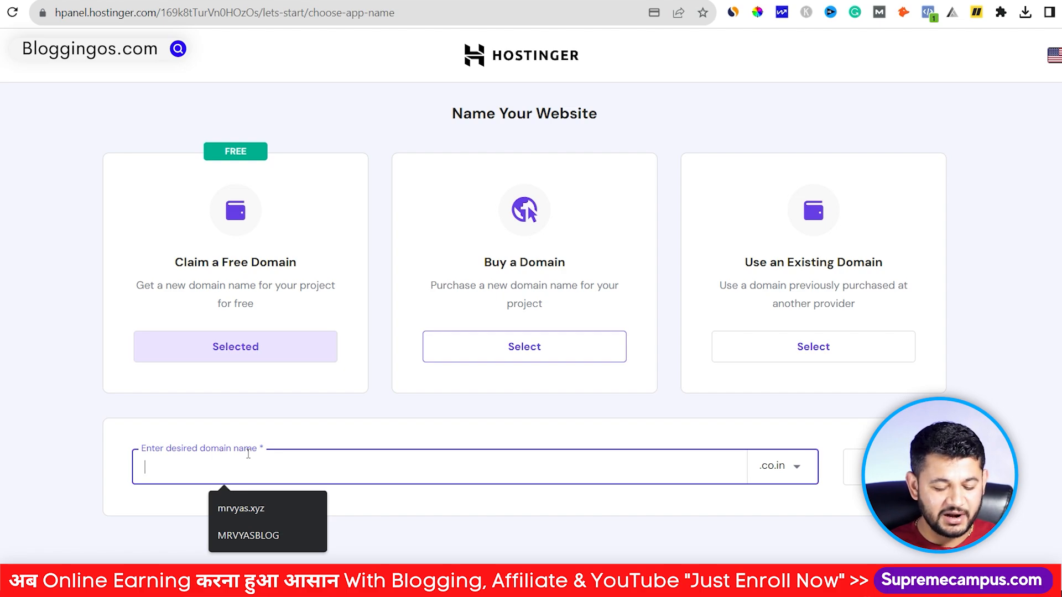
text(MRVYASBLOG)
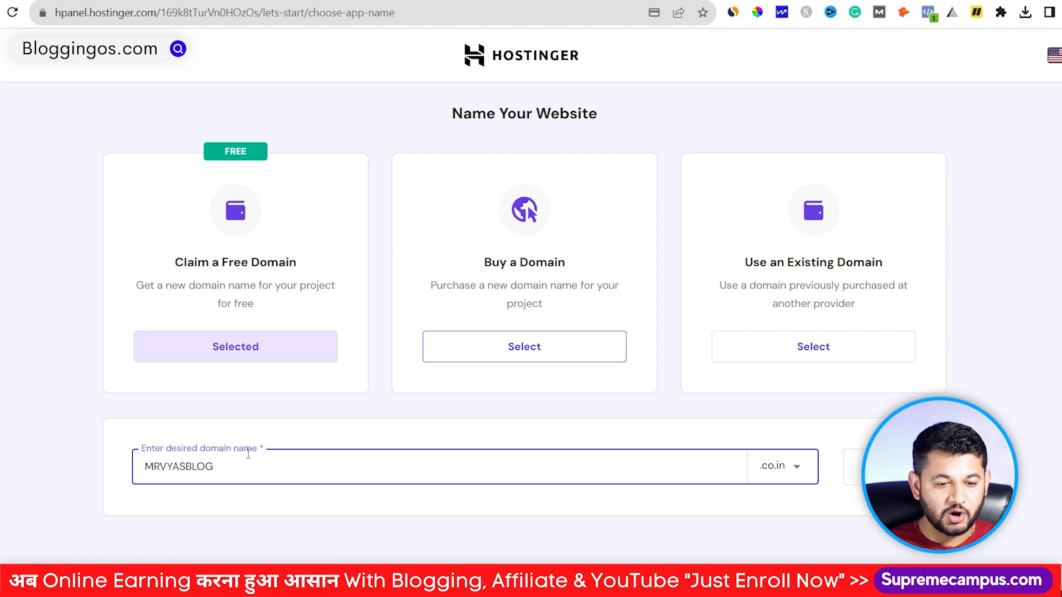
click(788, 466)
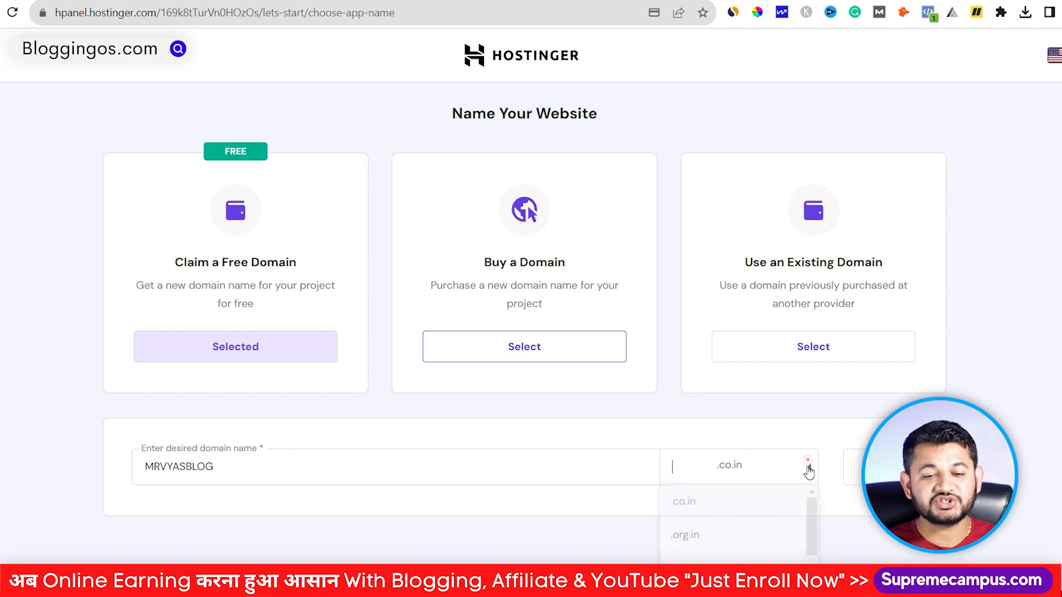
scroll(759, 525, down, 5)
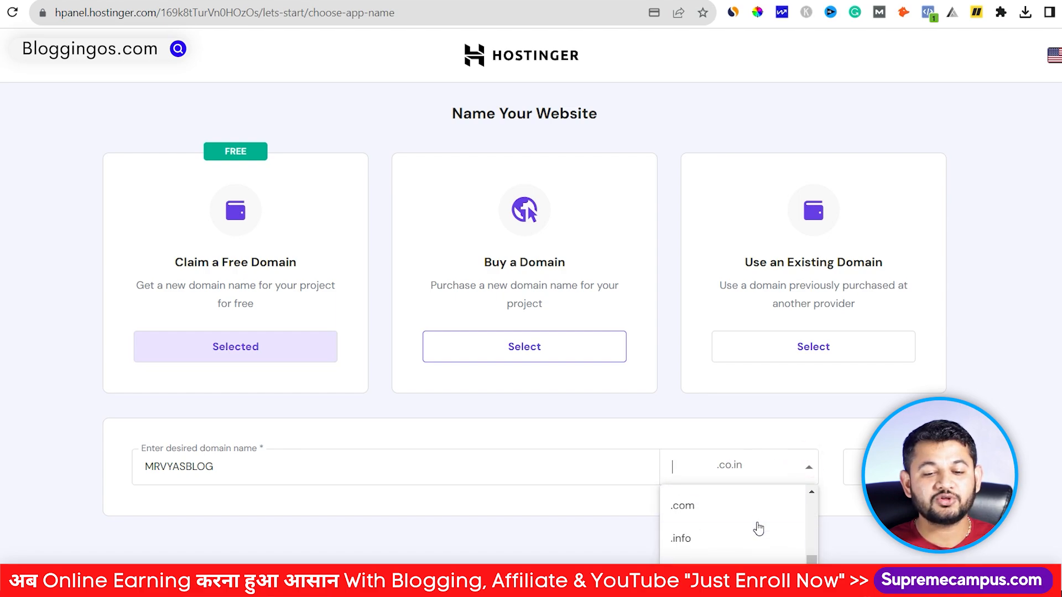
click(717, 510)
click(855, 468)
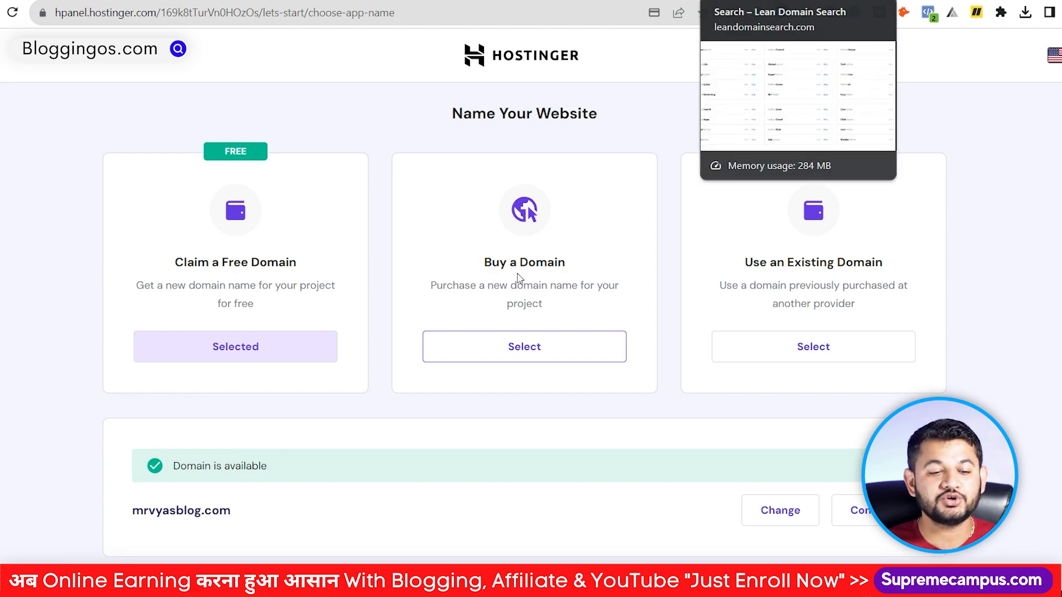
click(852, 510)
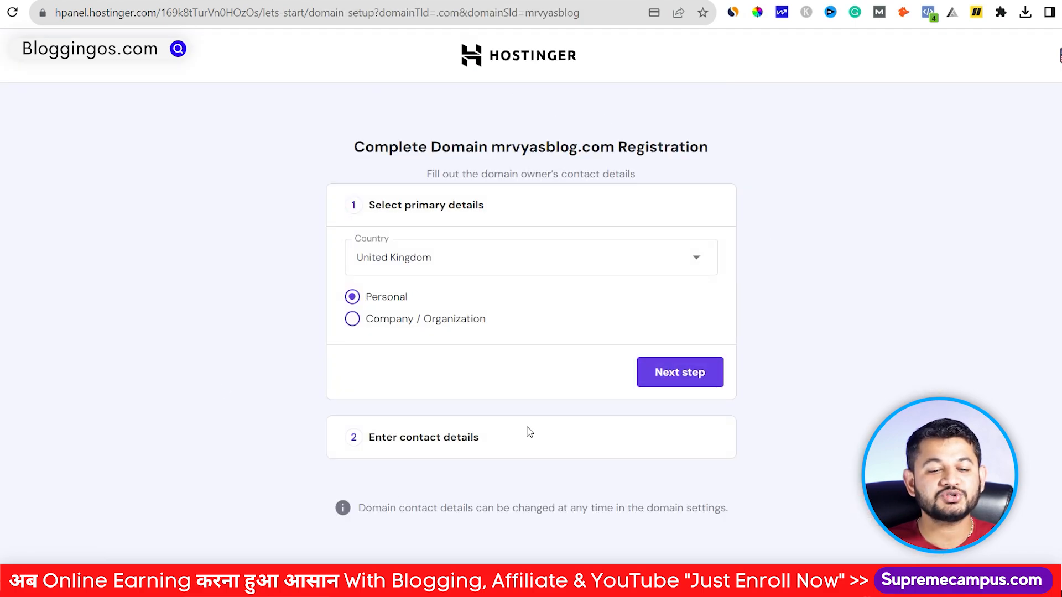
Step: Fill in the domain owner's contact details and finish registering mrvyasblog.com
click(679, 372)
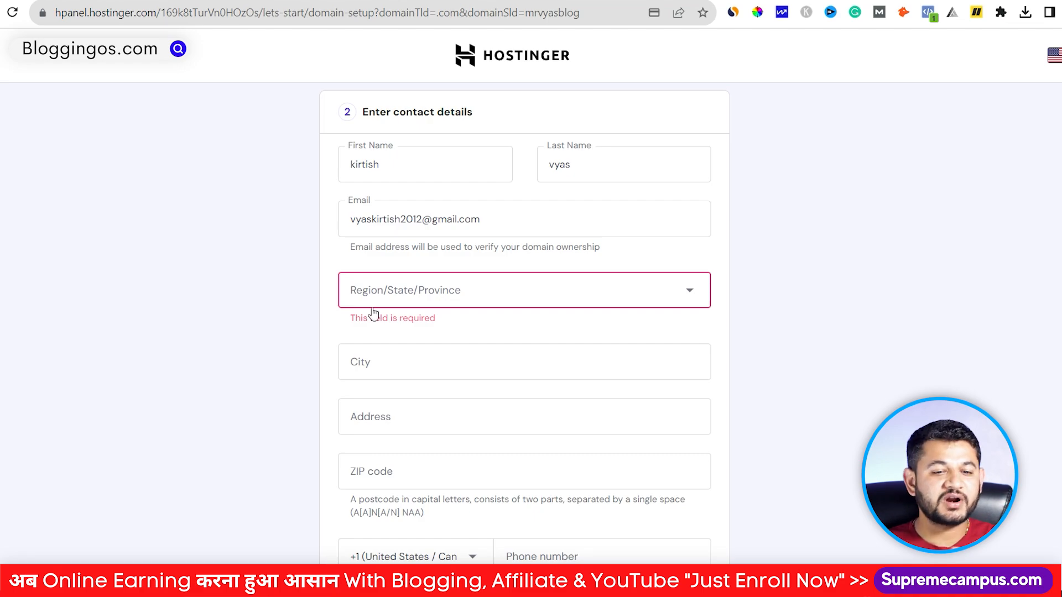
scroll(387, 332, down, 3)
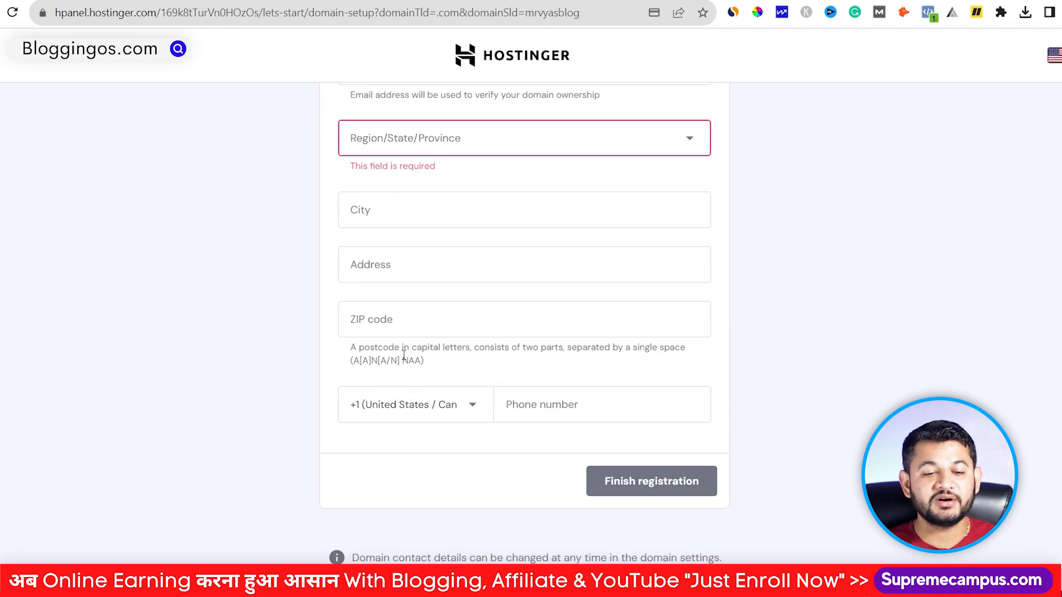
click(432, 408)
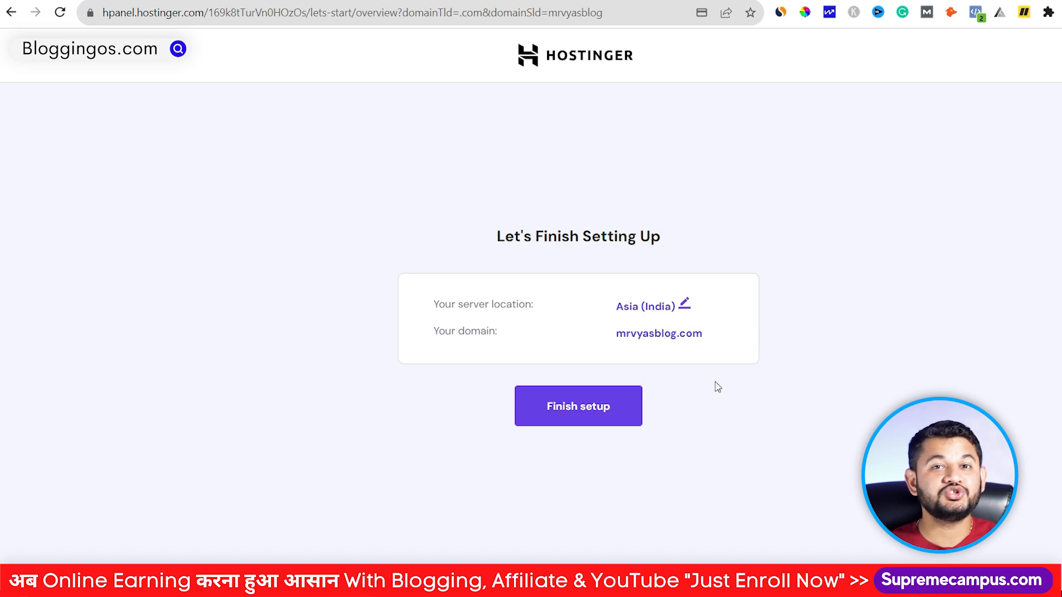
Step: Confirm Asia (India) as the server location and finish the hosting setup
click(685, 303)
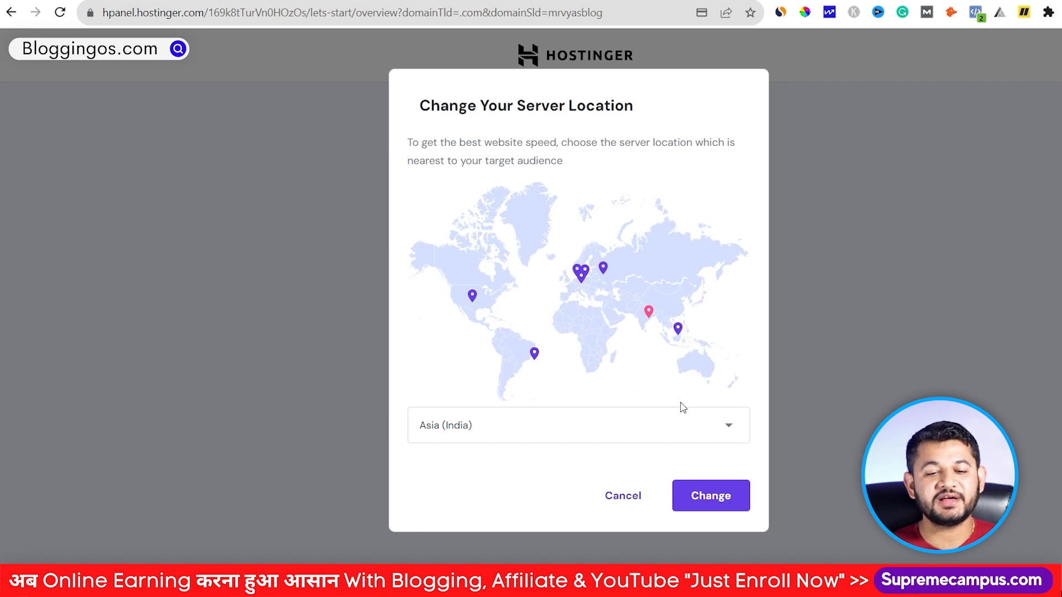
click(693, 504)
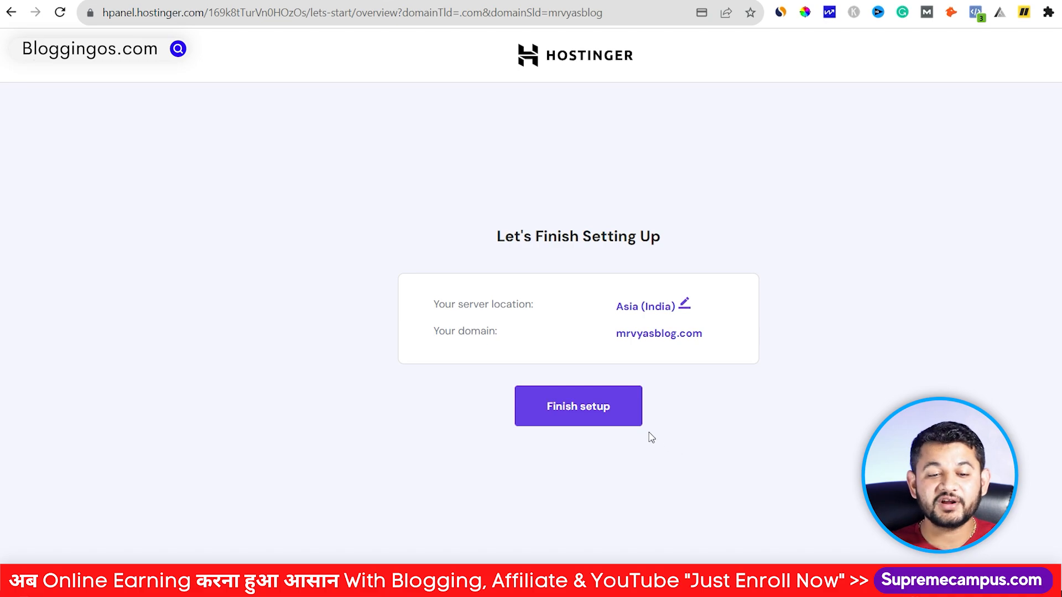
click(621, 416)
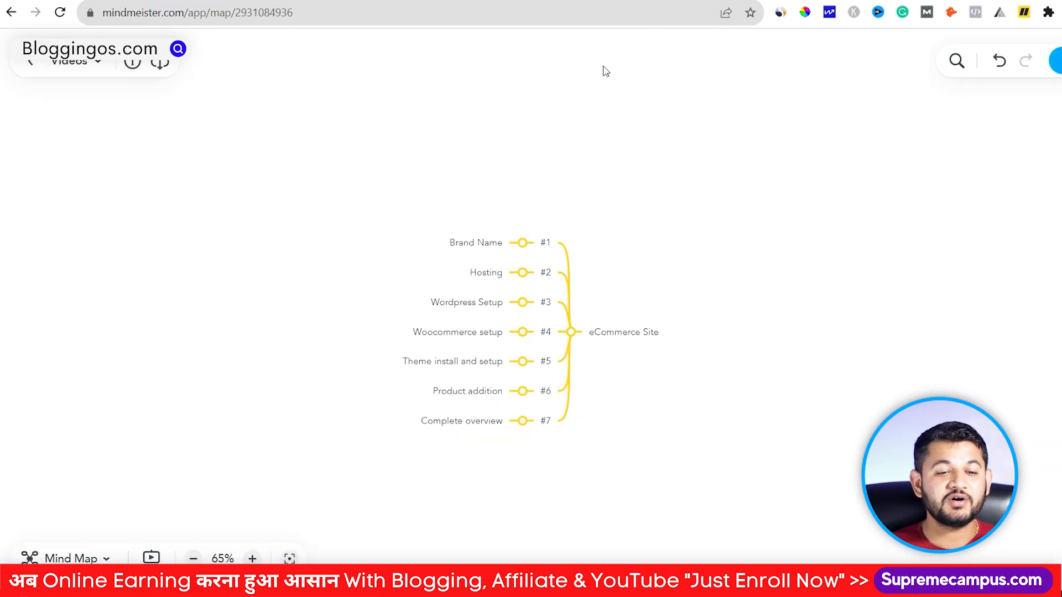
click(499, 274)
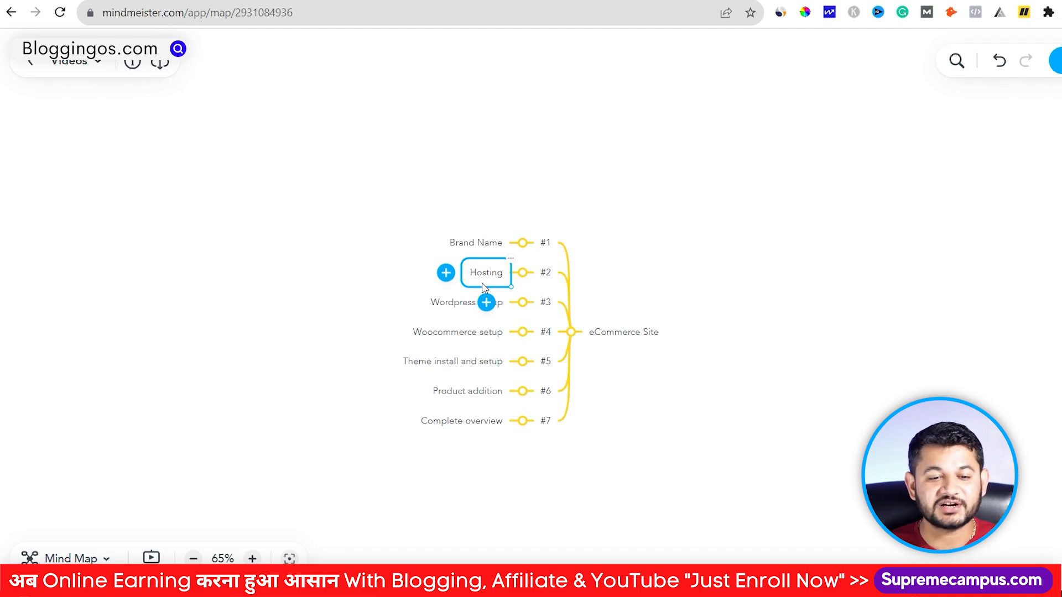
click(457, 304)
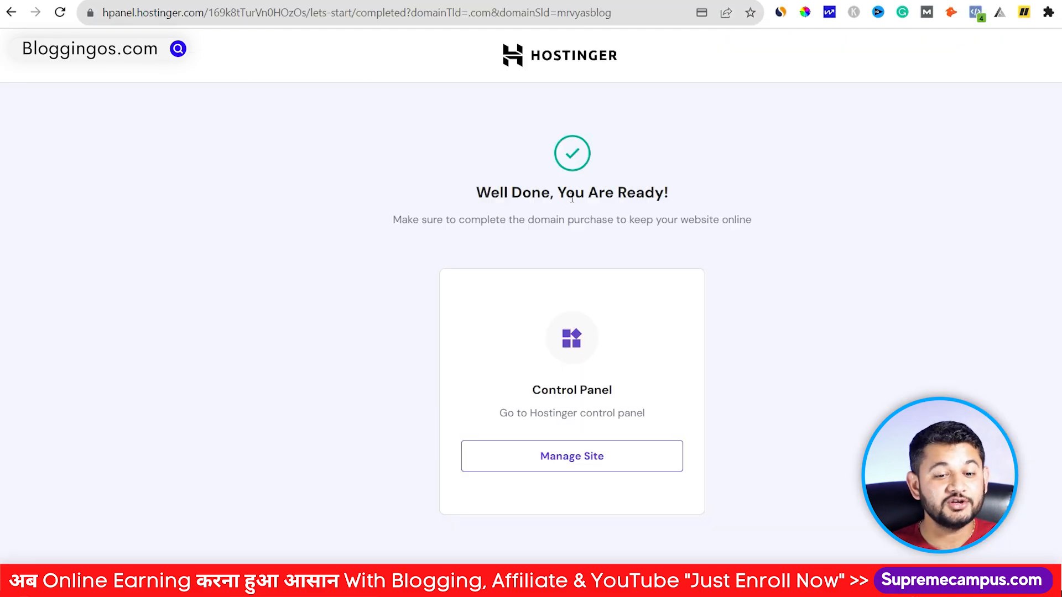
Step: Open the Auto installer from mrvyasblog.com's Manage Site dashboard
click(608, 462)
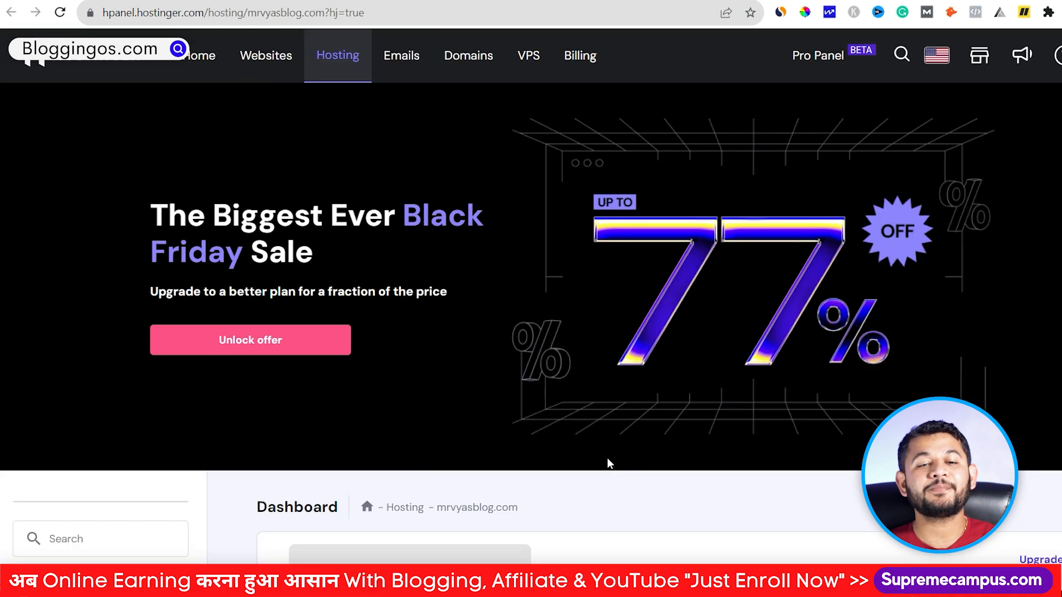
scroll(608, 415, down, 8)
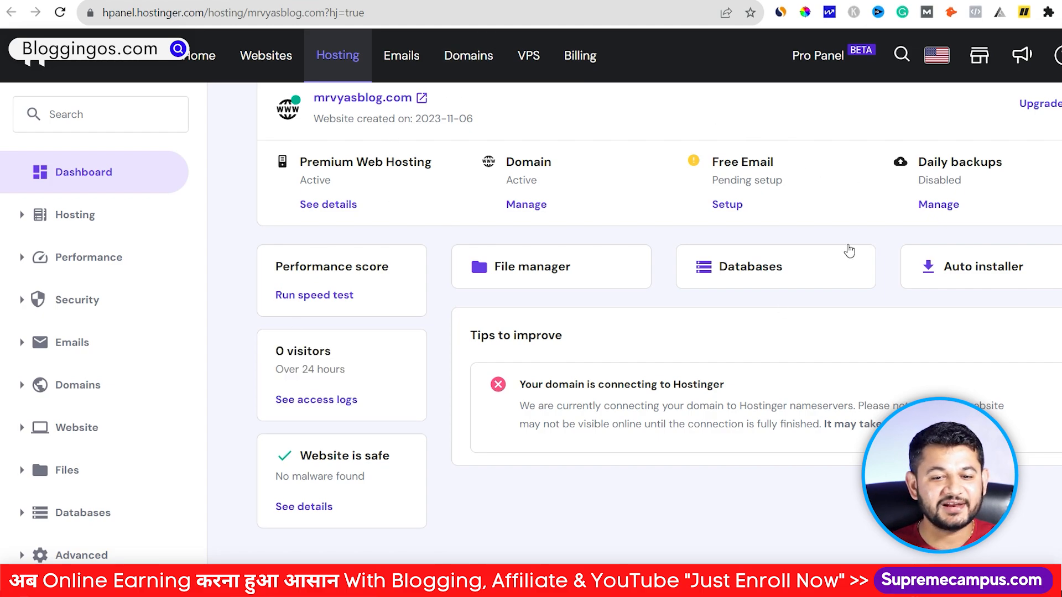
click(967, 269)
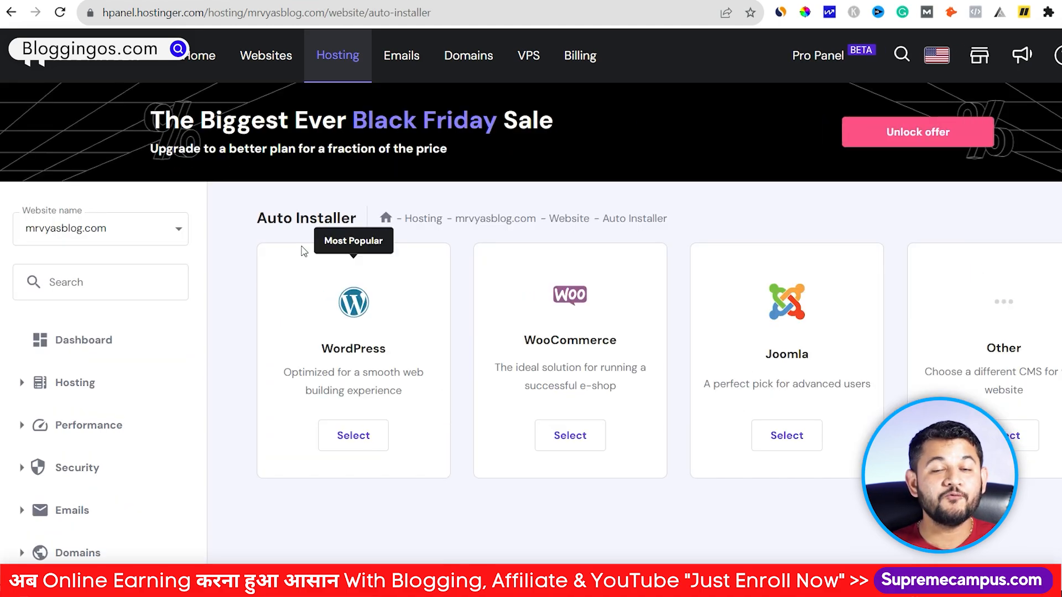
Step: Start a WordPress install titled MRVYAS BLOG and enter an administrator password
click(366, 446)
click(406, 266)
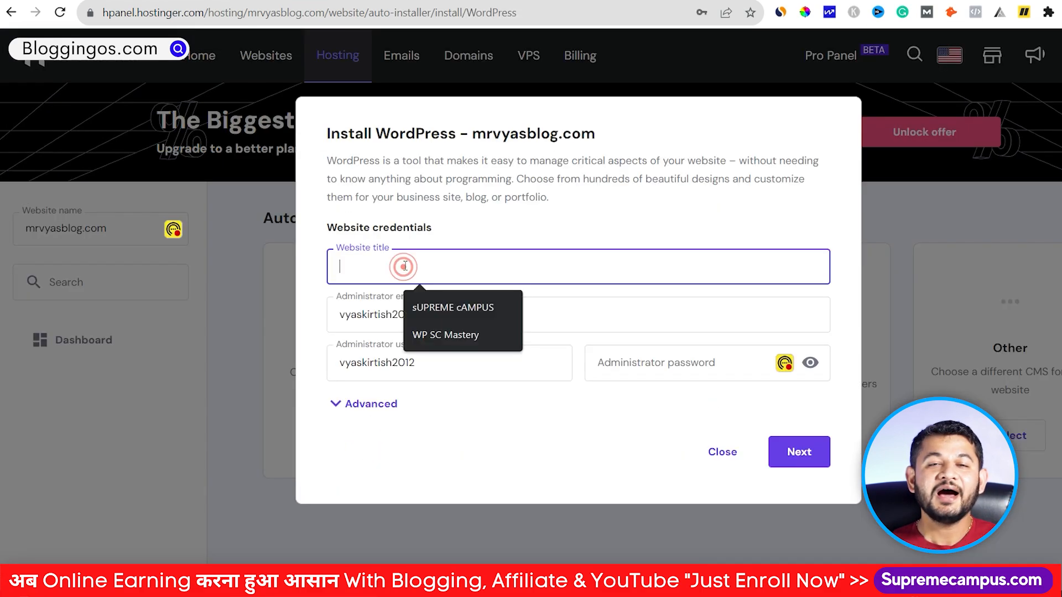
text(wpma)
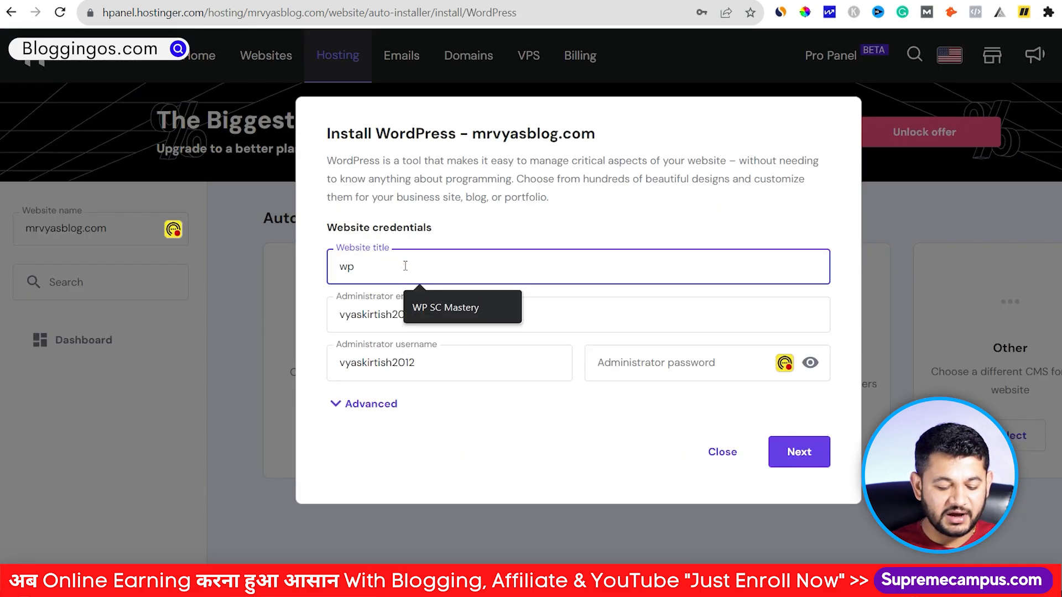
key(BackSpace)
key(BackSpace)
key(BackSpace)
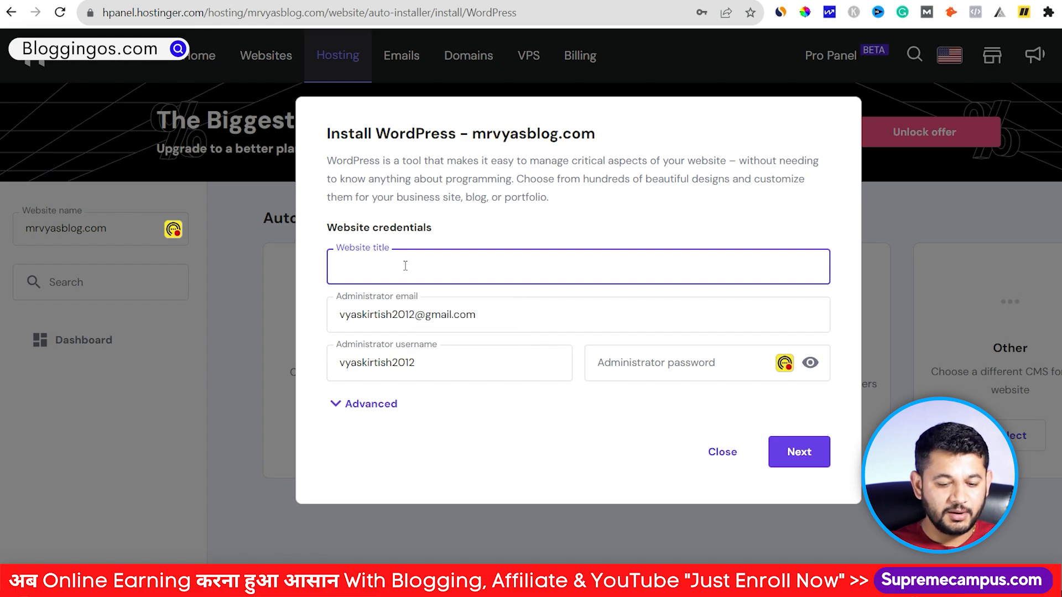
text(MRVYAS BLOG)
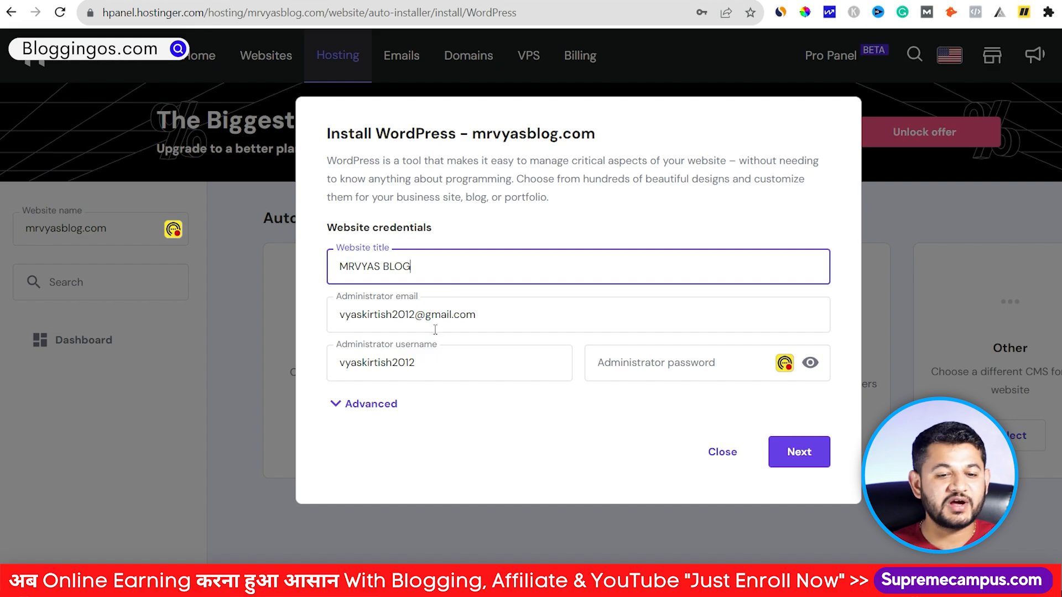
drag(501, 317, 367, 316)
click(633, 360)
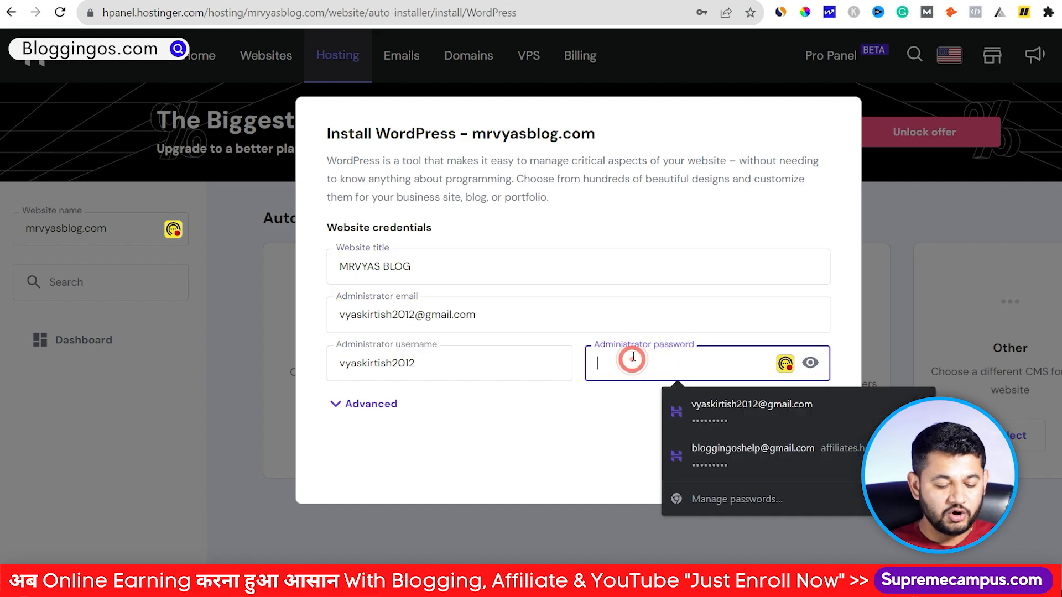
text(•••)
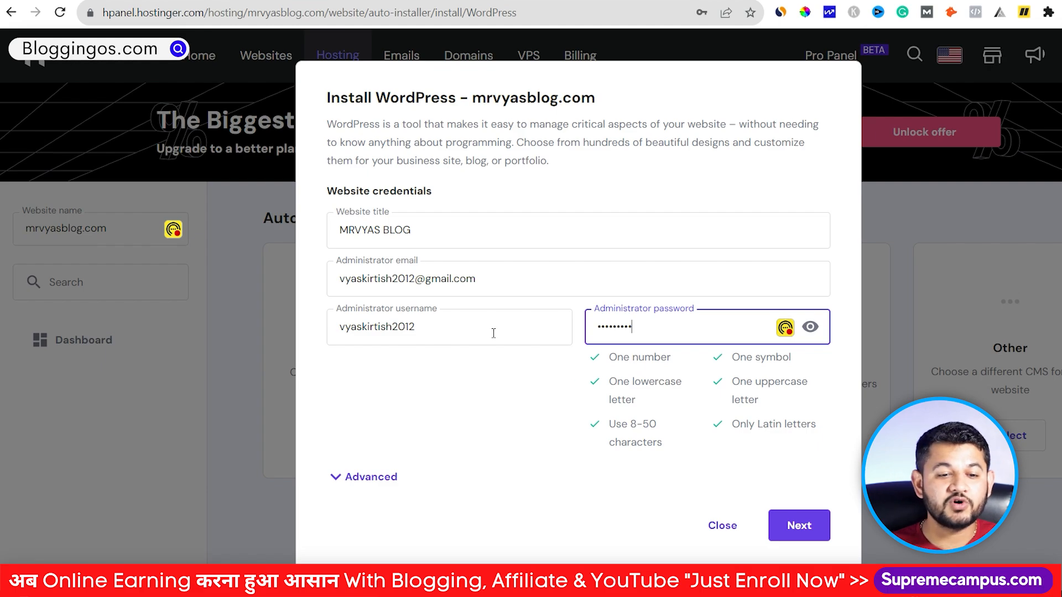
Step: Replace the default admin username with a new one, then proceed and install WordPress
click(446, 328)
double_click(446, 327)
text(mrvyasblog)
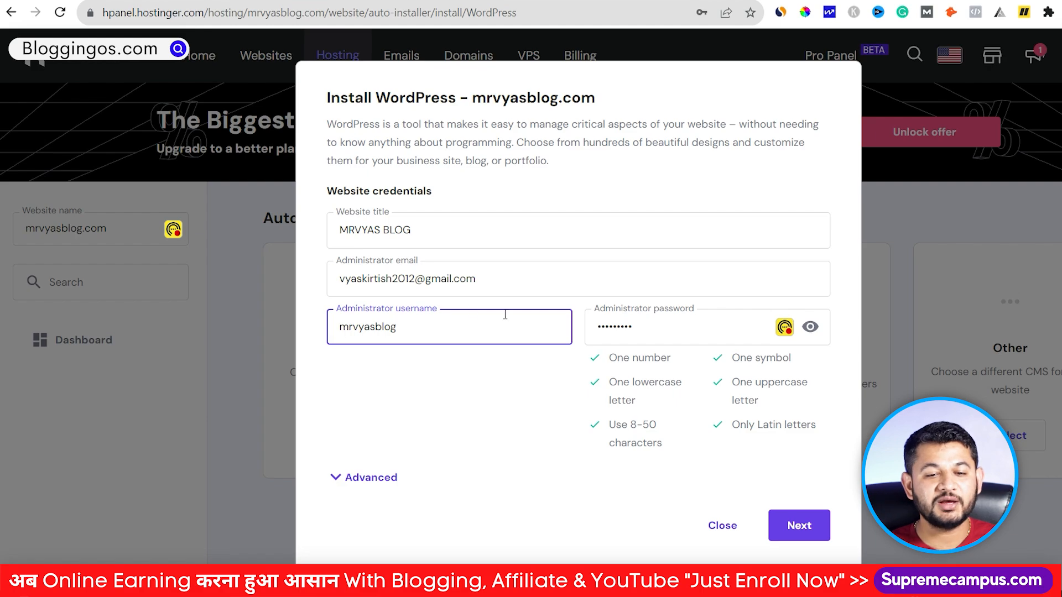
click(799, 531)
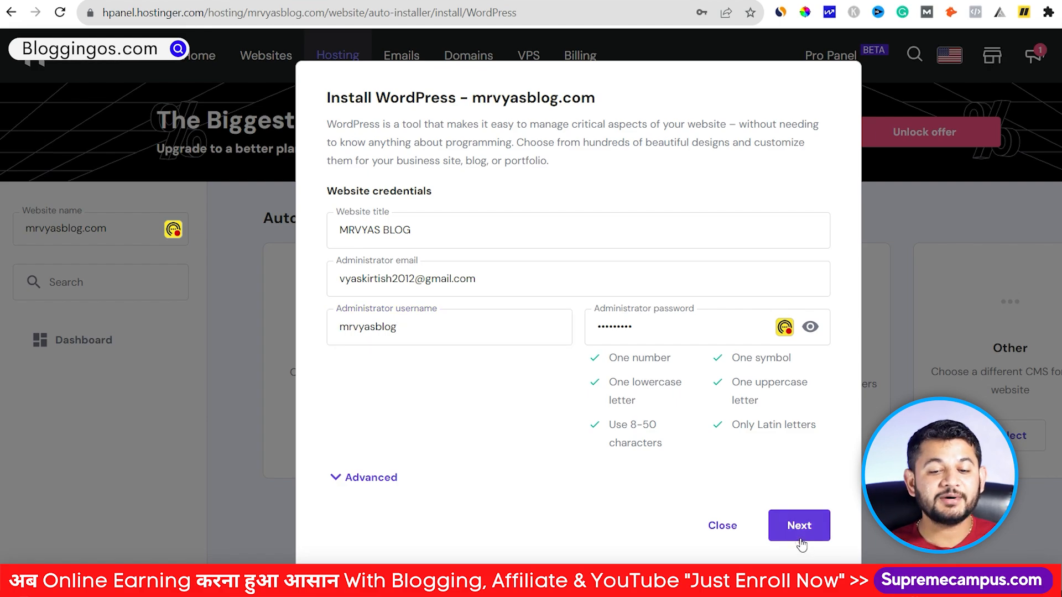
click(803, 488)
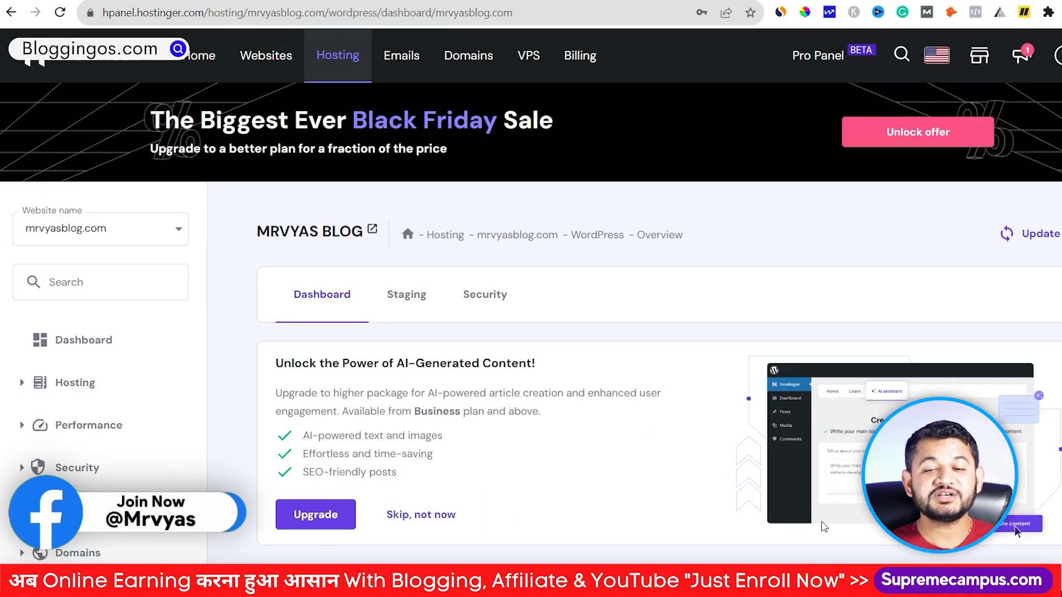
Step: Point out the Force HTTPS setting in the Core card, then open the site's WordPress admin panel
scroll(824, 527, down, 5)
scroll(482, 451, down, 1)
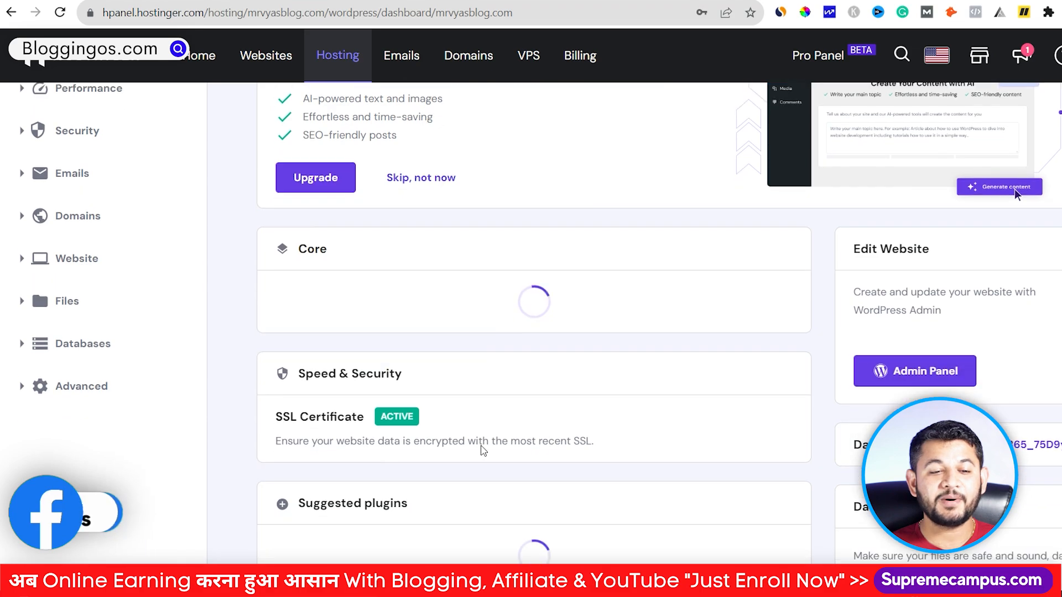
scroll(482, 451, down, 3)
scroll(393, 293, up, 1)
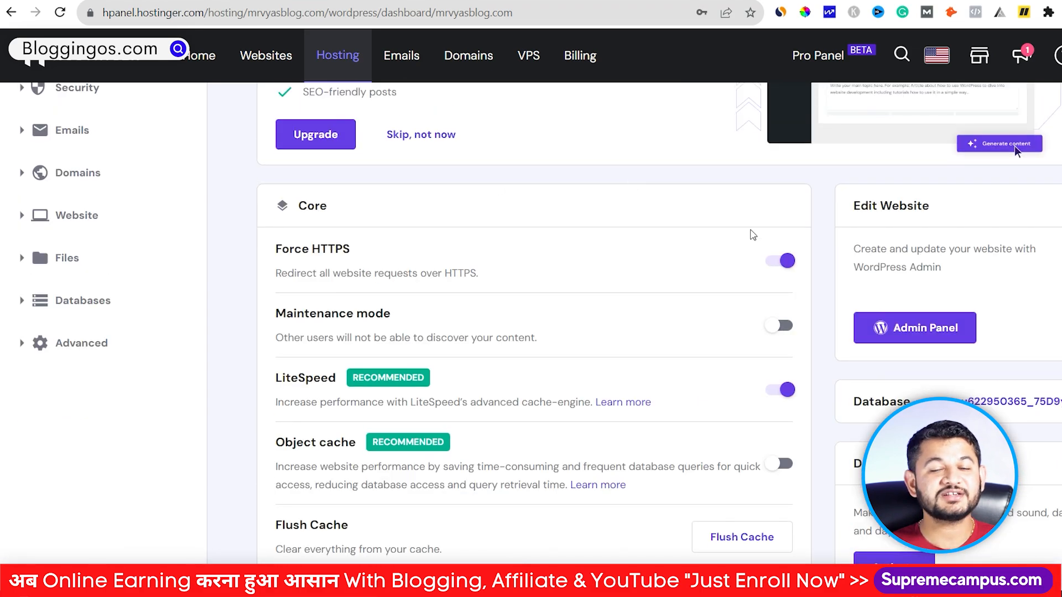
drag(350, 250, 262, 252)
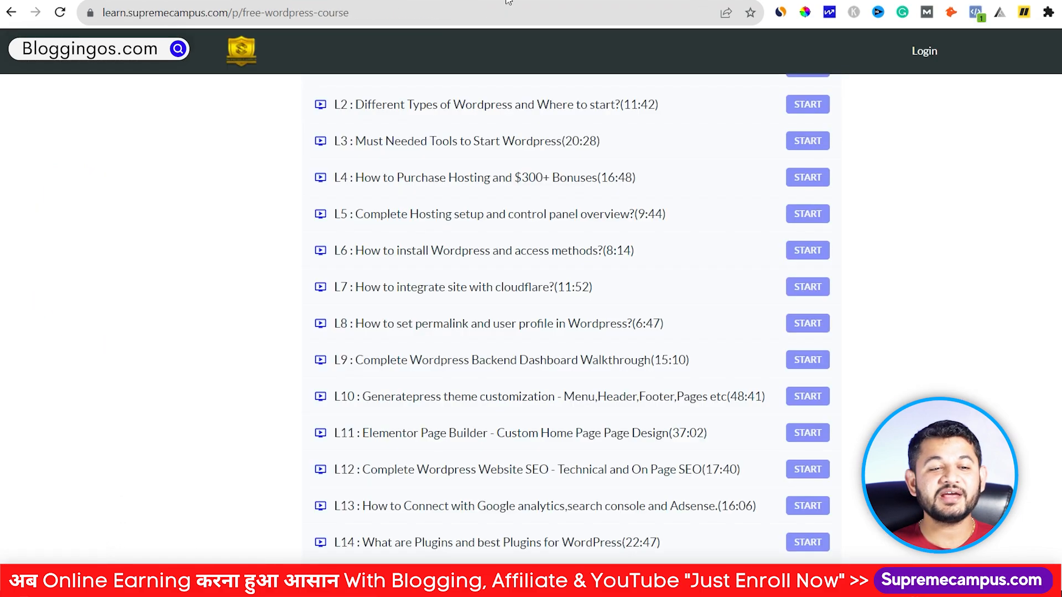
click(415, 12)
drag(129, 11, 103, 11)
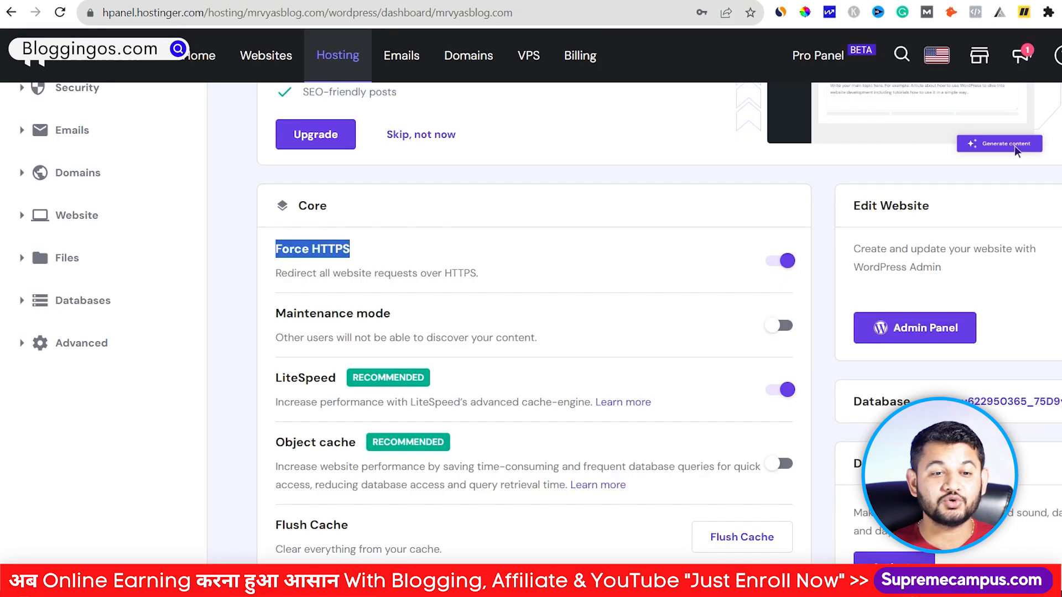
click(685, 197)
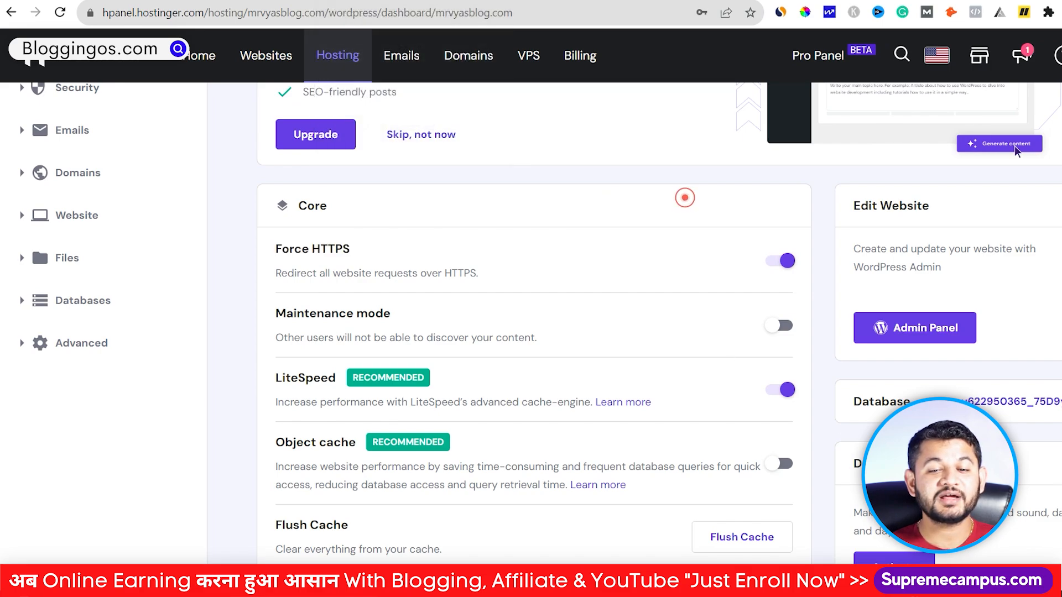
click(947, 334)
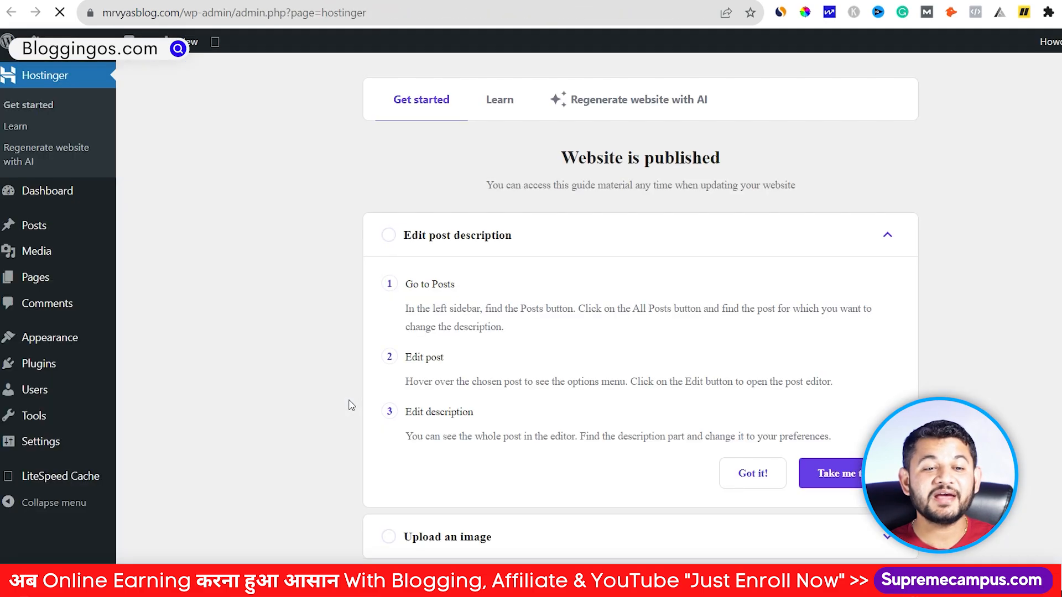
Step: Open the live MRVYAS BLOG homepage from the admin bar and scroll through it
scroll(222, 362, down, 1)
scroll(222, 363, up, 1)
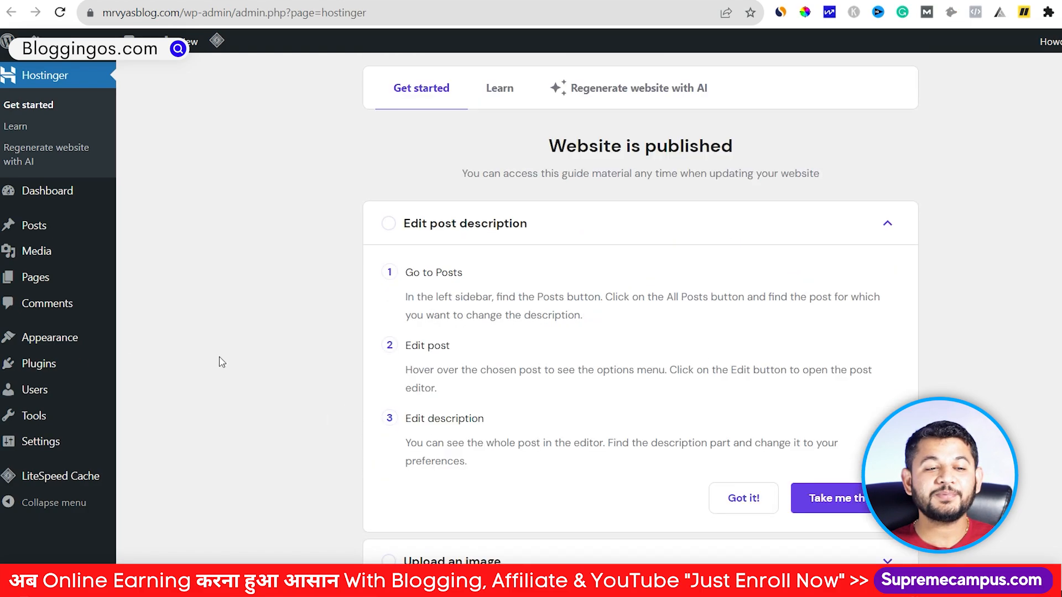
right_click(58, 65)
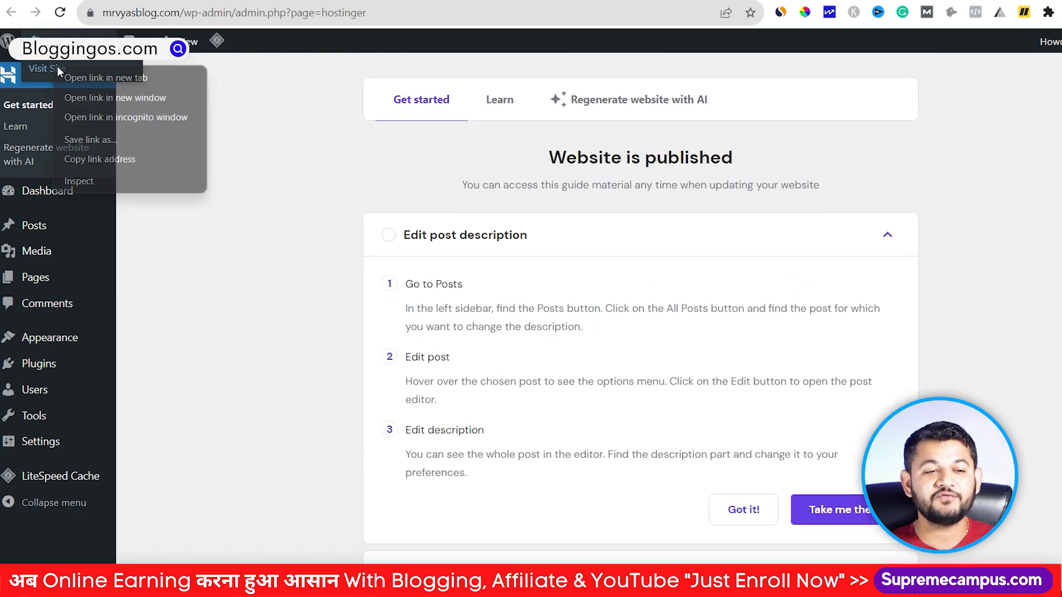
key(Escape)
click(58, 66)
scroll(382, 230, down, 5)
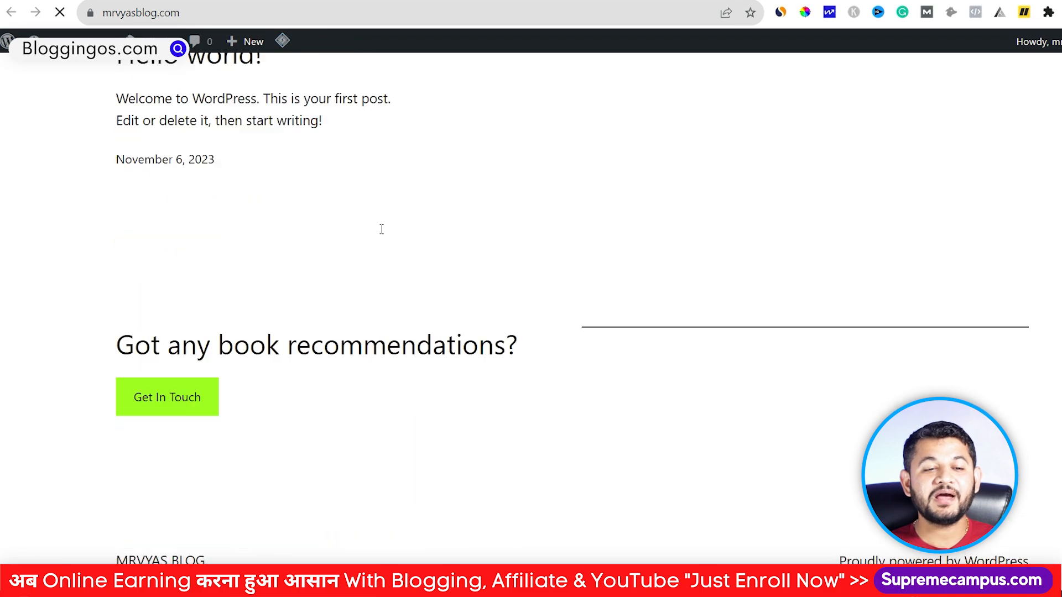
scroll(383, 235, up, 5)
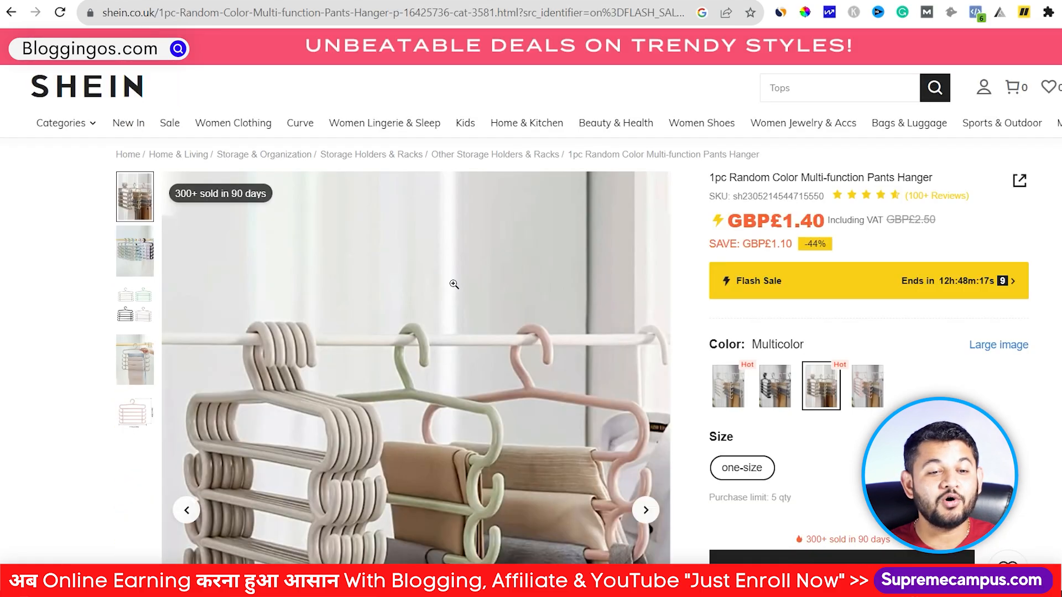
scroll(450, 279, down, 5)
scroll(451, 280, up, 5)
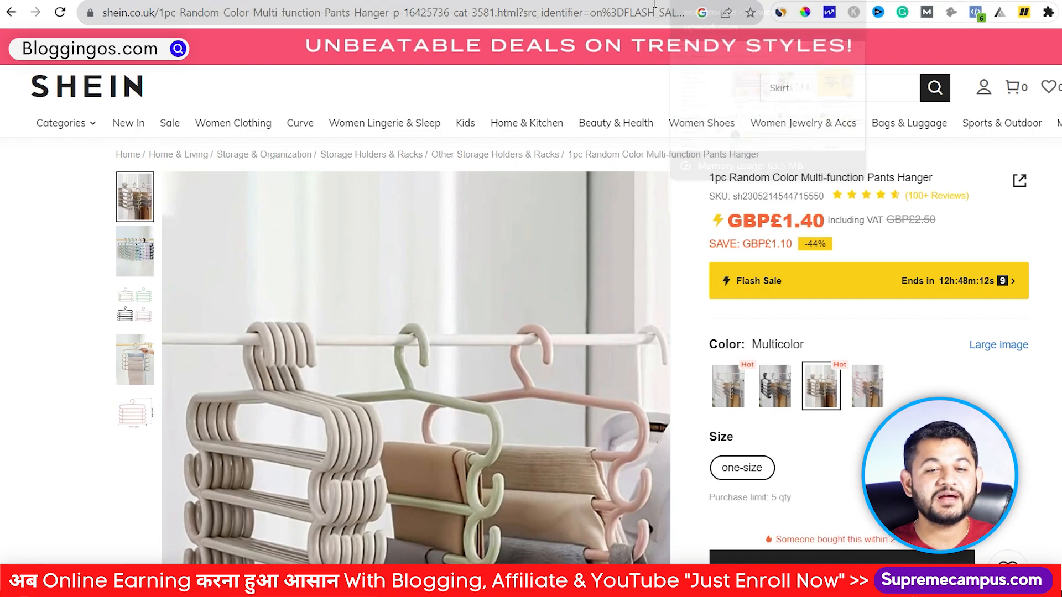
Step: Switch to the mind map and select the Woocommerce setup node
click(731, 0)
click(434, 336)
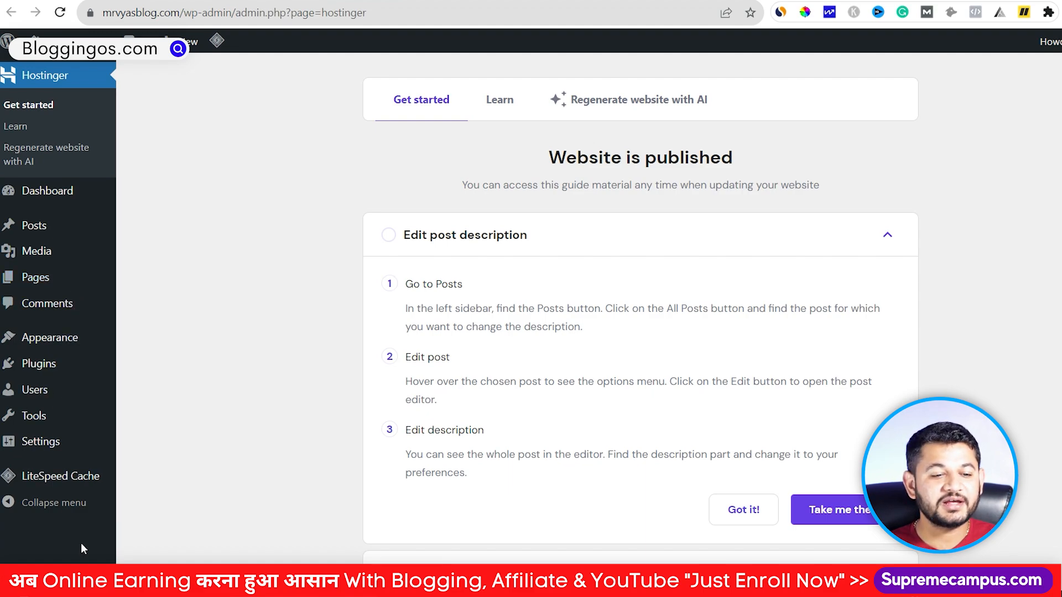
Step: Search the plugin directory for 'woocommerce' and install the WooCommerce plugin
mouse_move(36, 374)
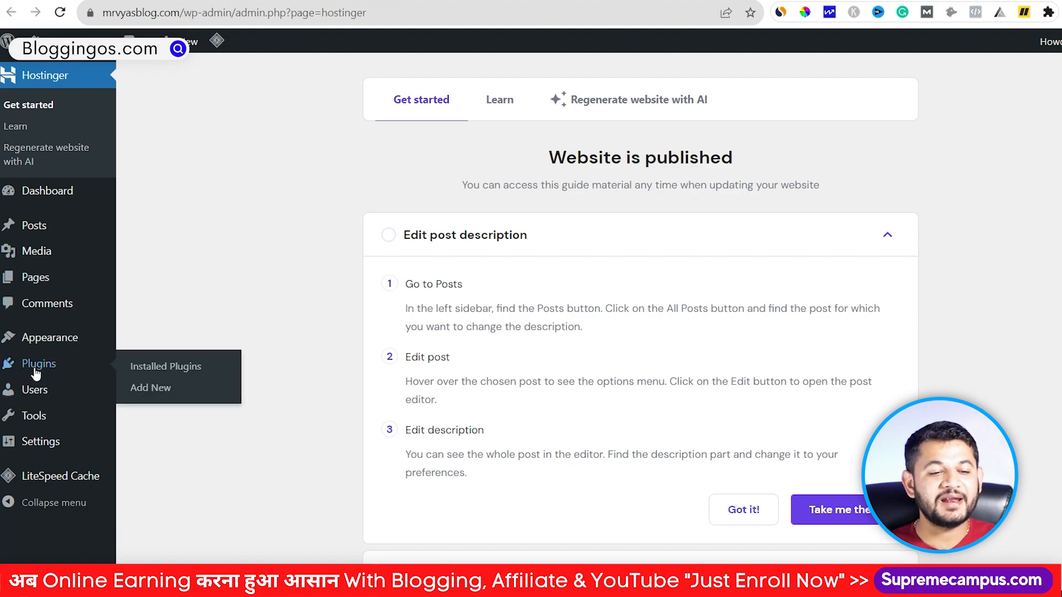
click(166, 391)
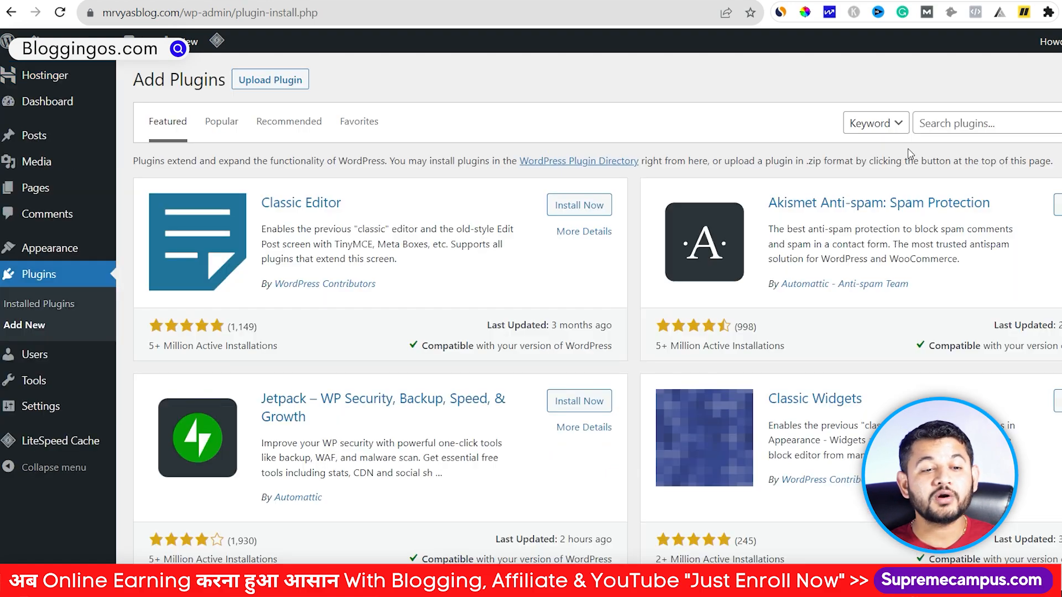
click(960, 124)
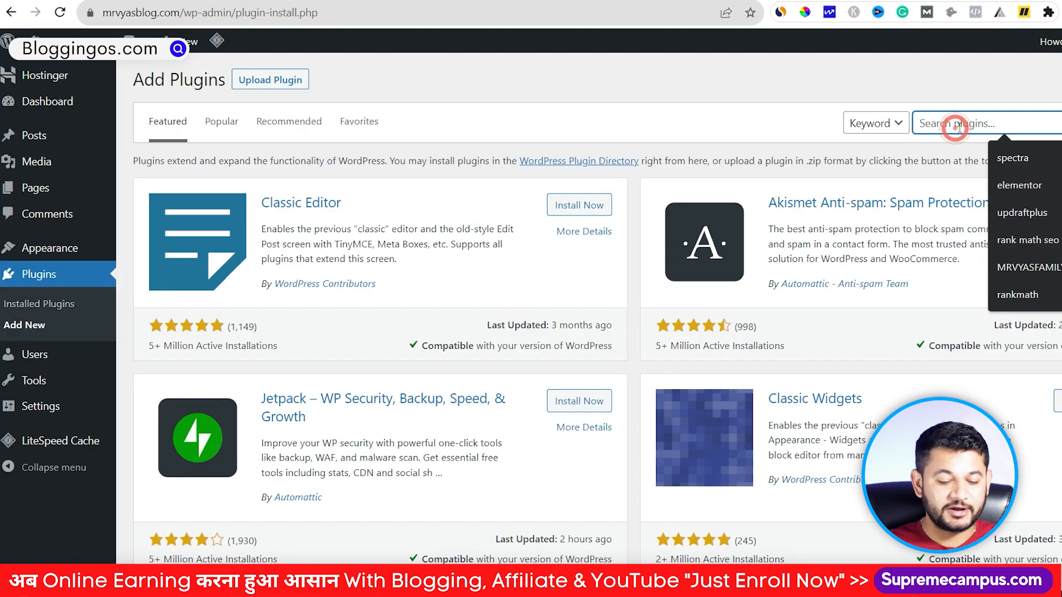
text(woocom)
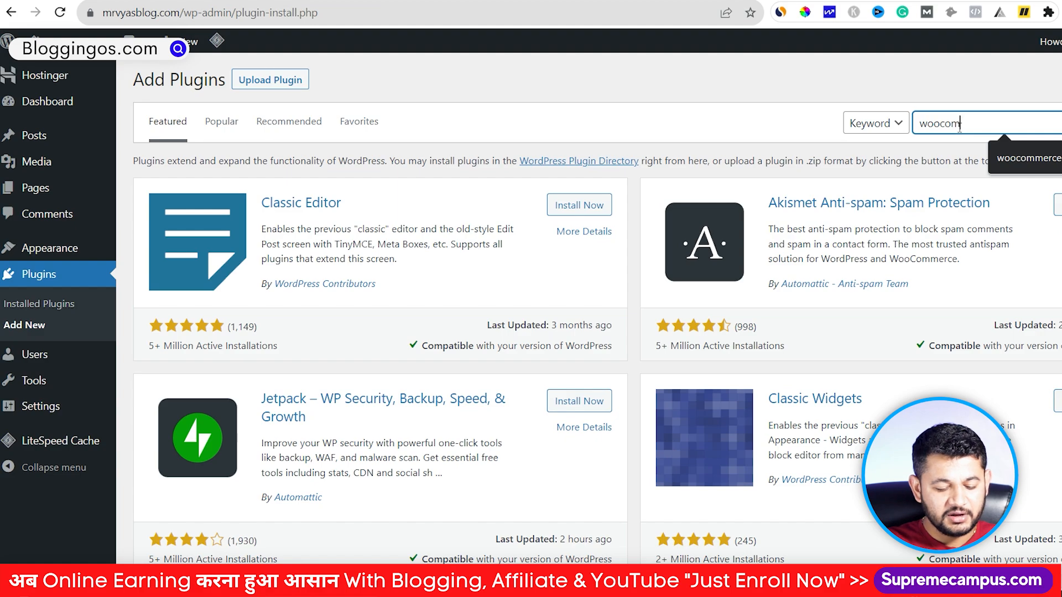
text(merce)
key(Return)
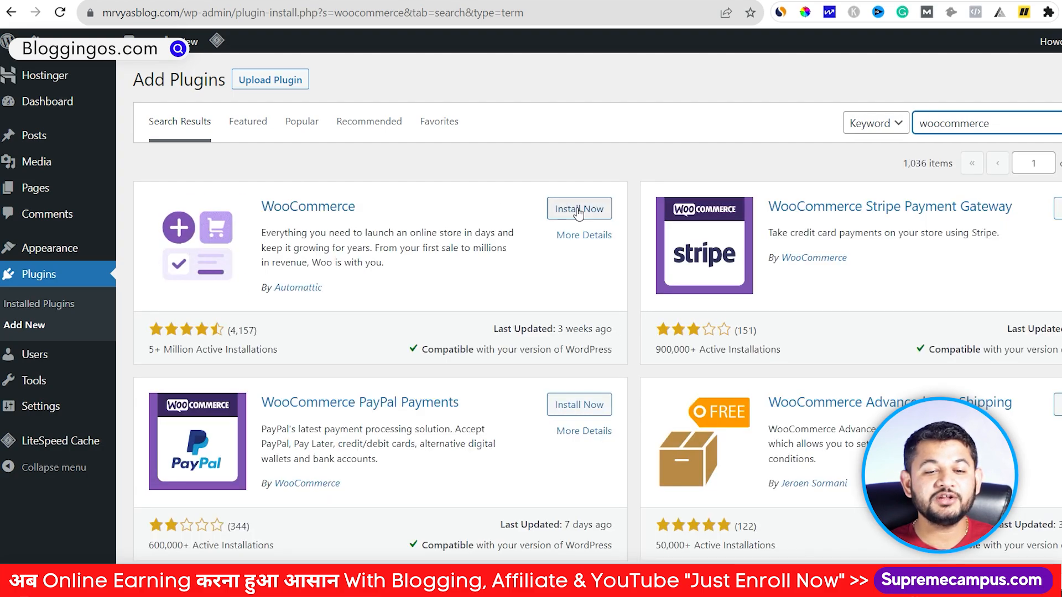
click(578, 210)
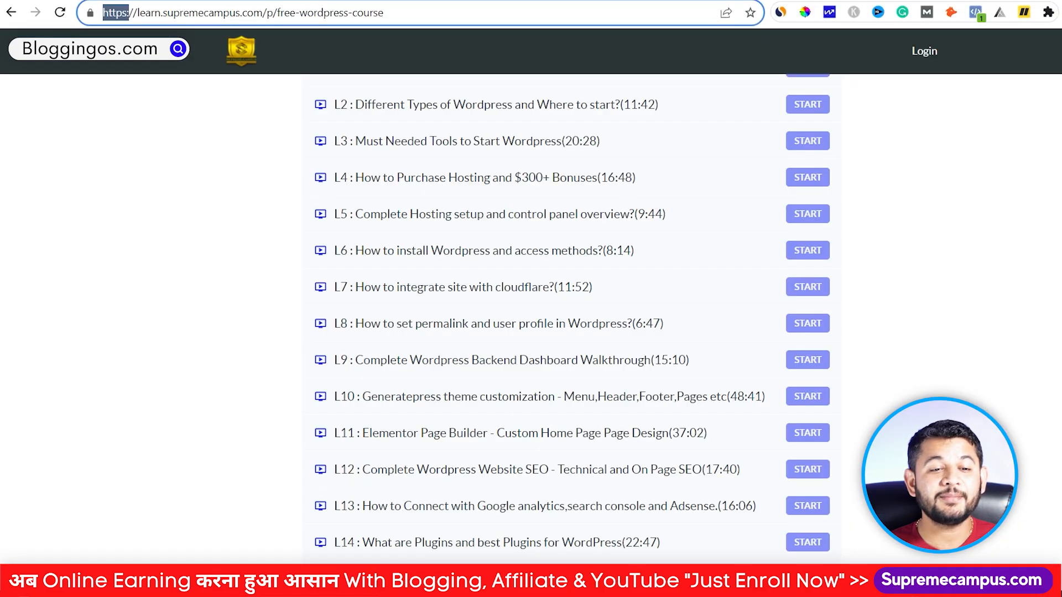
Step: Scroll the WordPress Free Mastery course page up to its banner and back down
scroll(244, 305, up, 15)
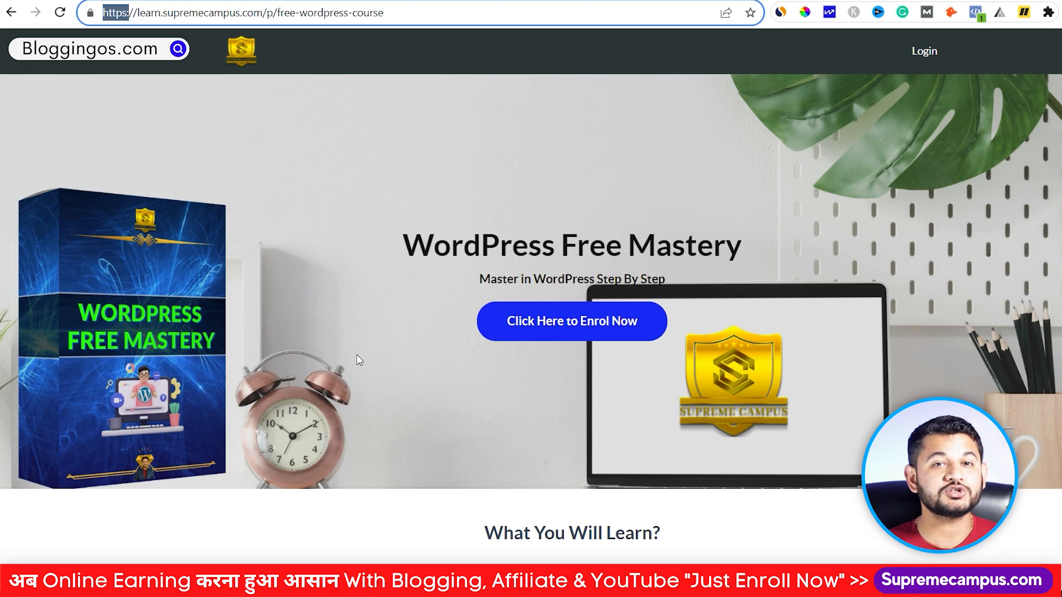
scroll(359, 360, down, 15)
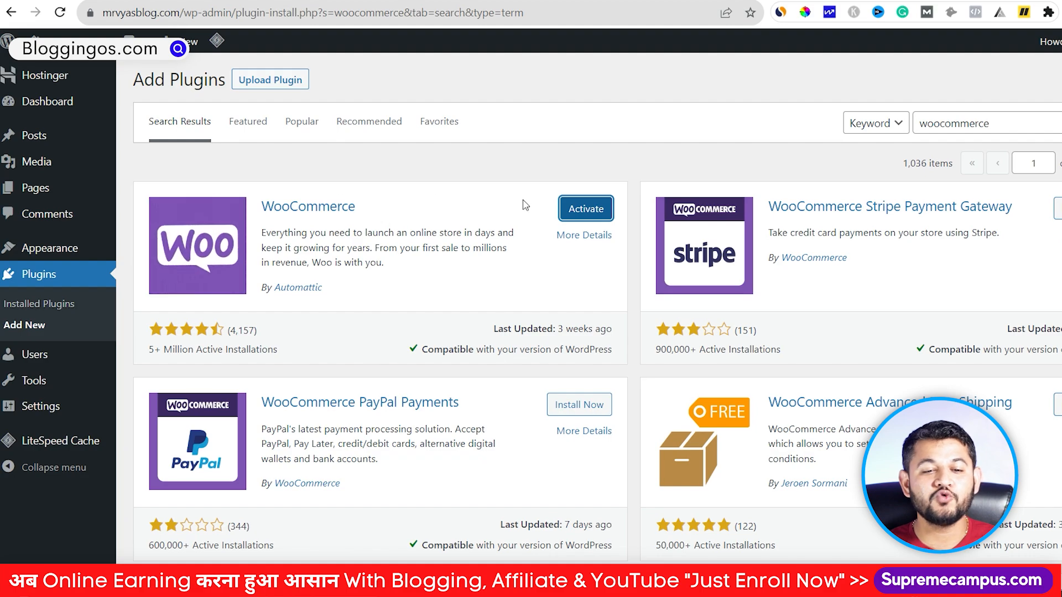
Step: Activate WooCommerce, choose India — Gujarat as the business location, and go to the store
click(572, 213)
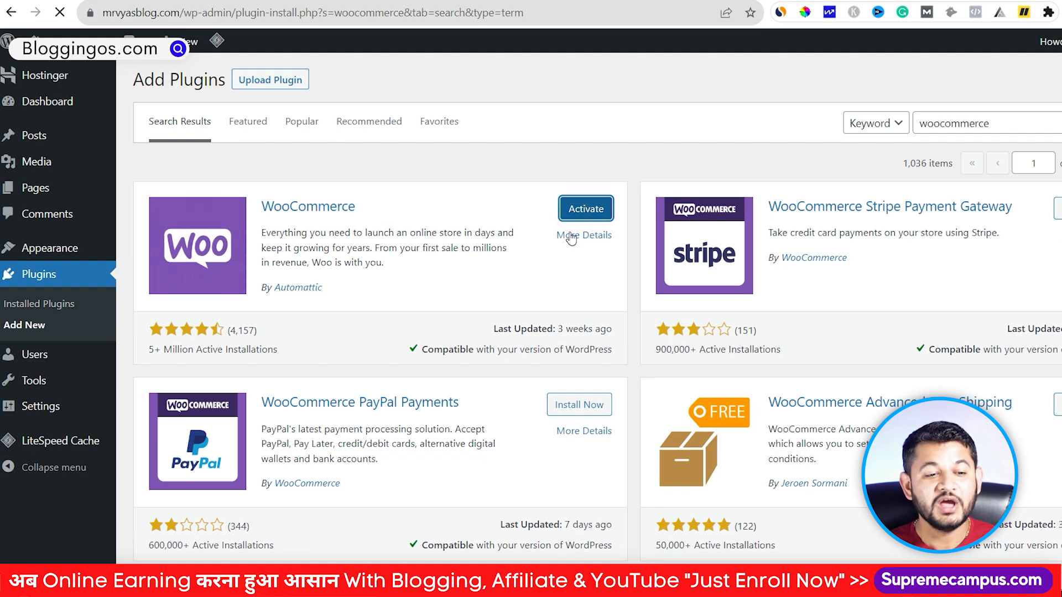
mouse_move(44, 387)
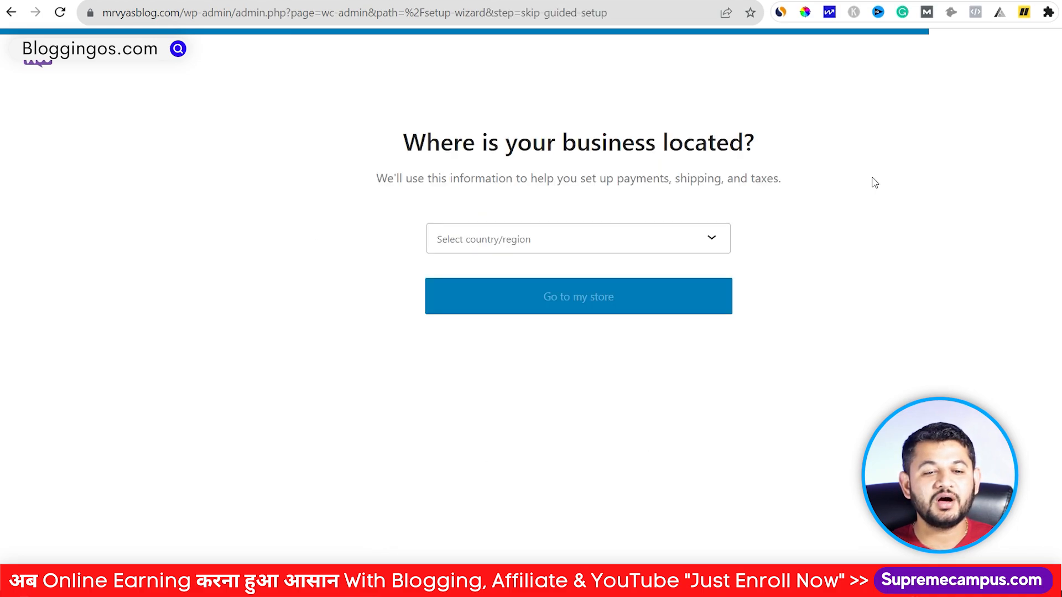
click(648, 231)
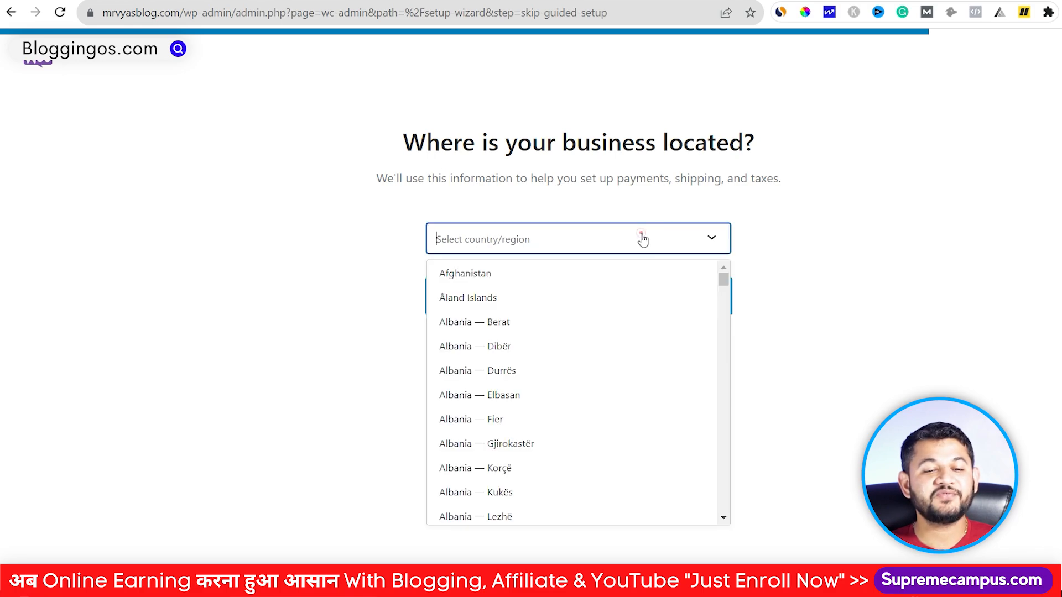
text(india)
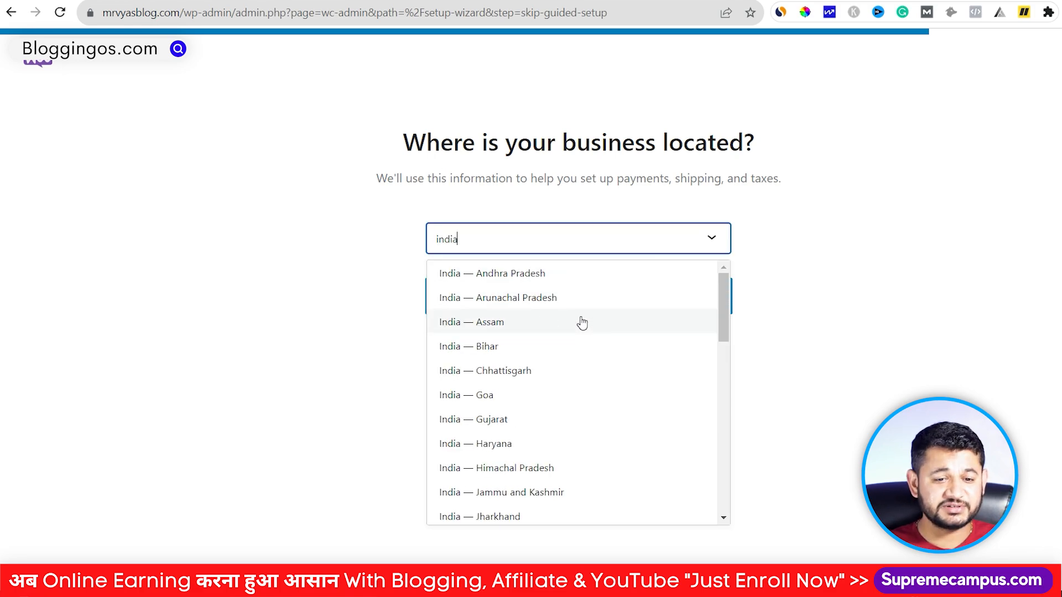
scroll(583, 326, down, 1)
scroll(584, 326, down, 2)
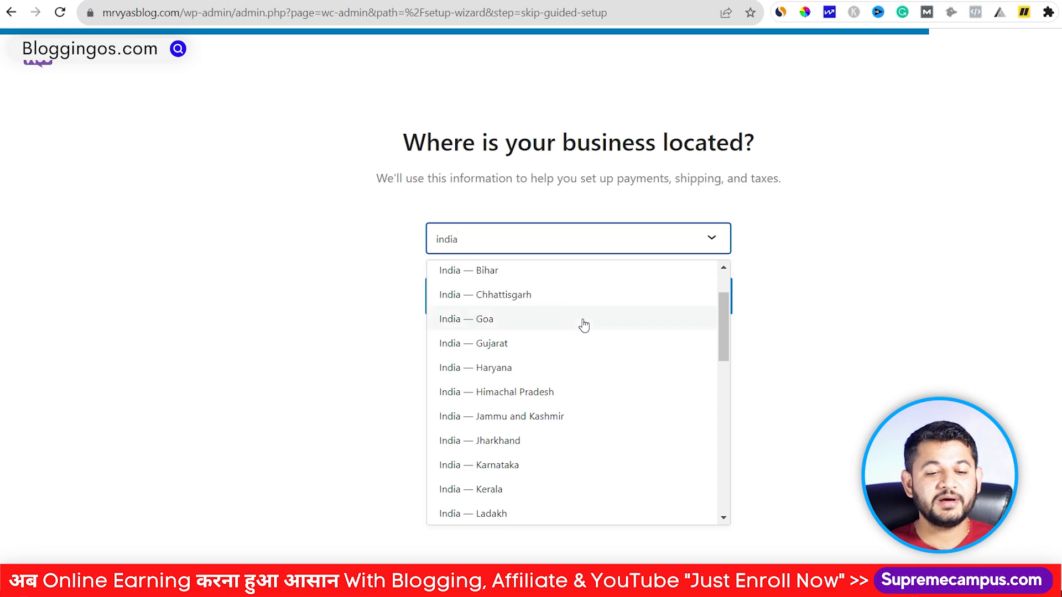
scroll(559, 332, up, 1)
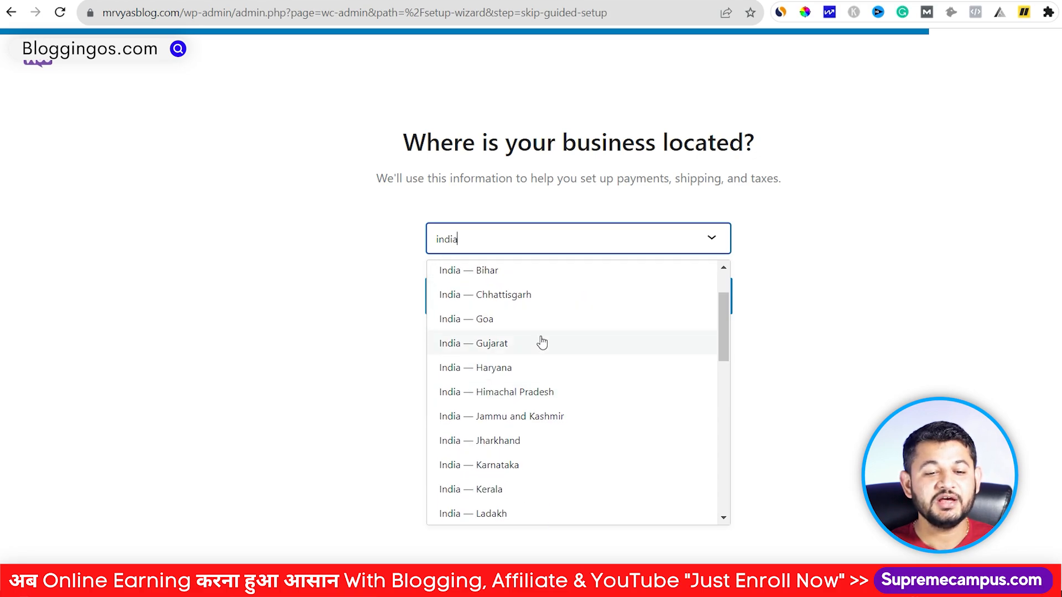
click(539, 340)
click(543, 309)
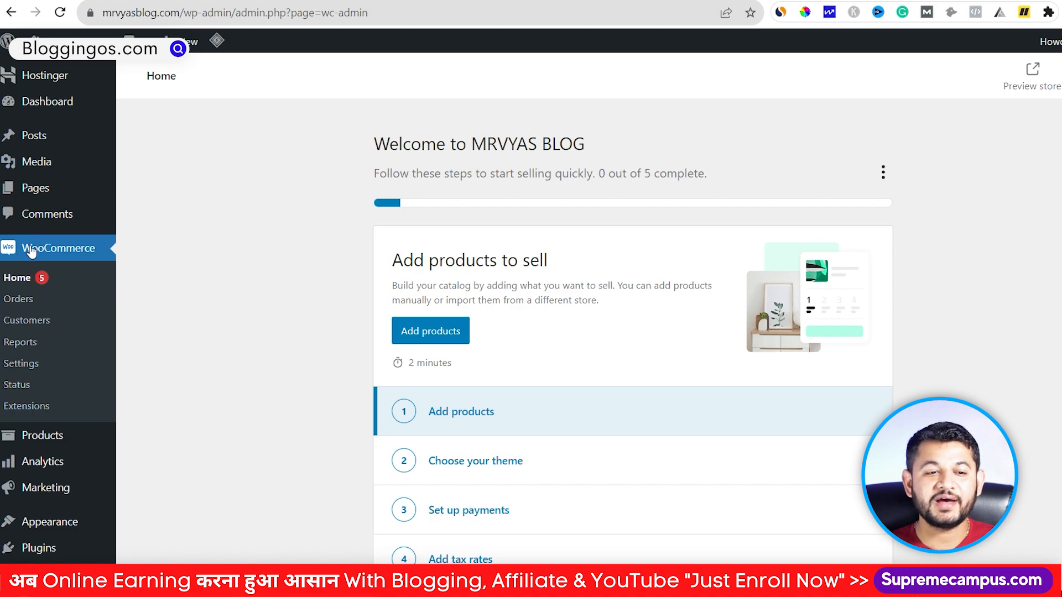
mouse_move(43, 44)
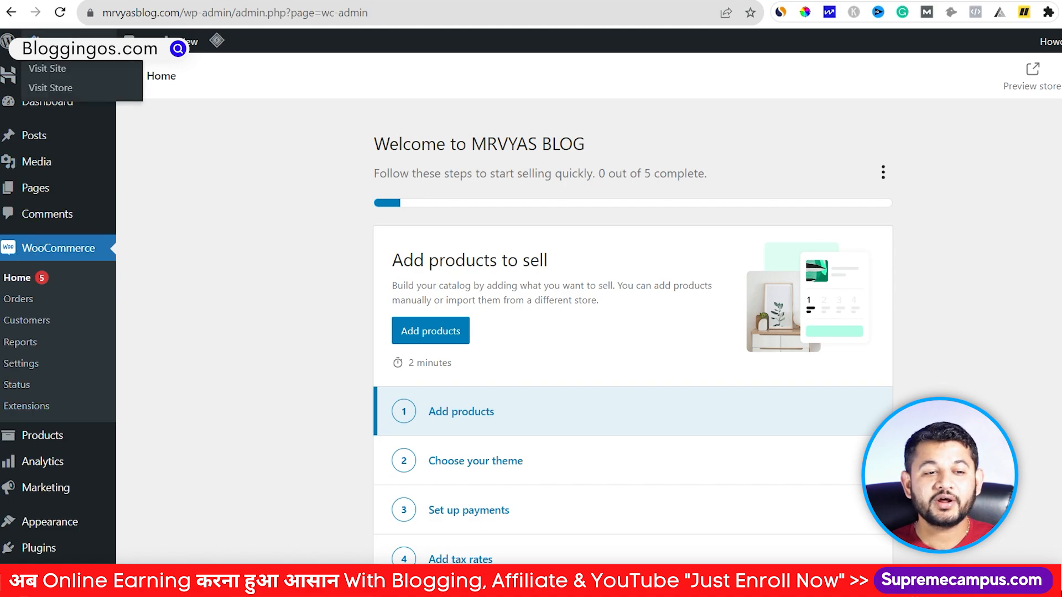
click(51, 88)
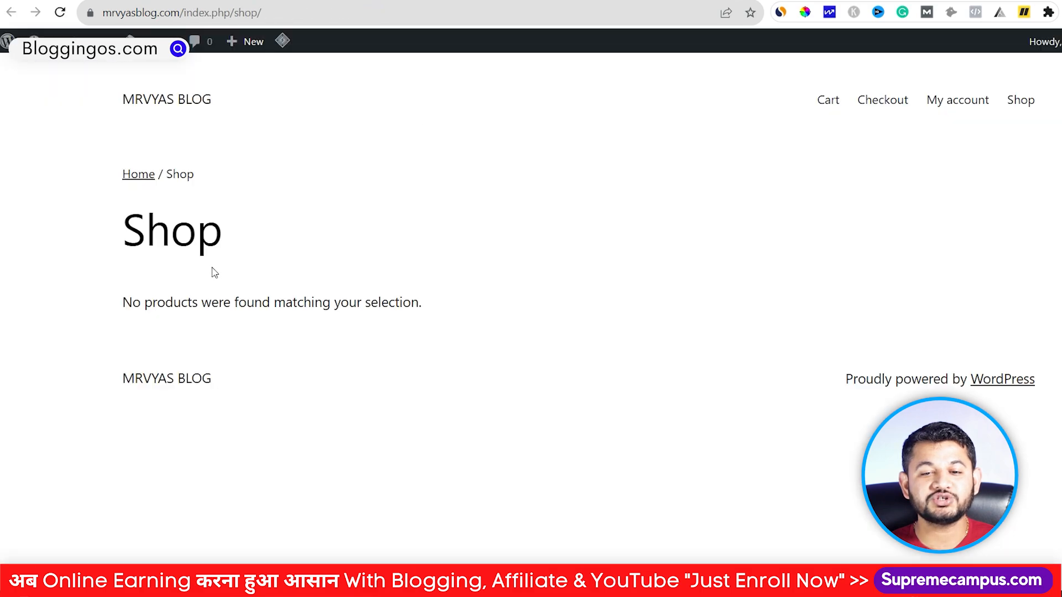
key(ctrl+w)
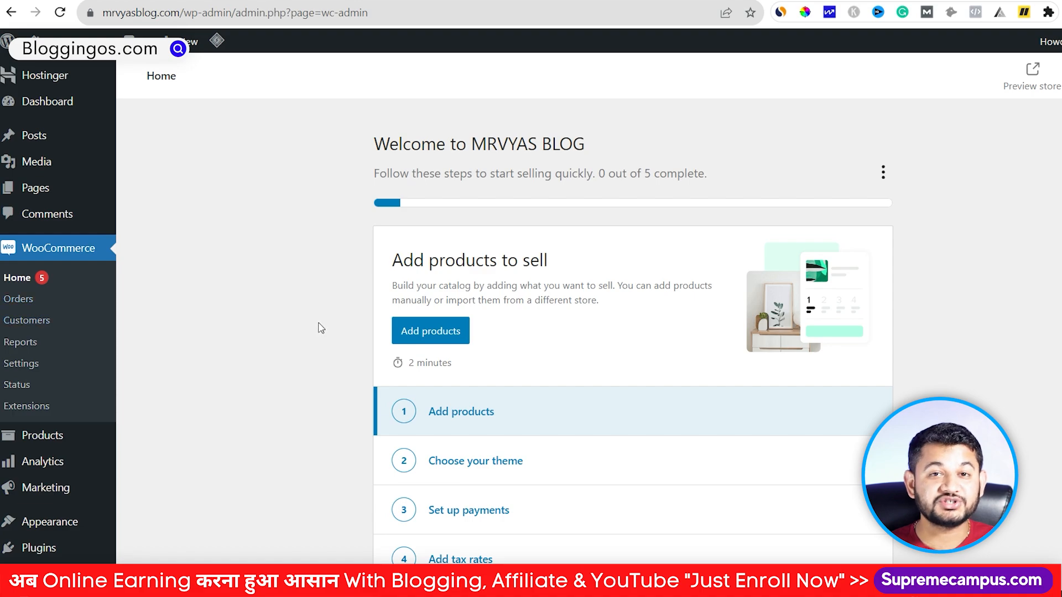
scroll(288, 316, down, 1)
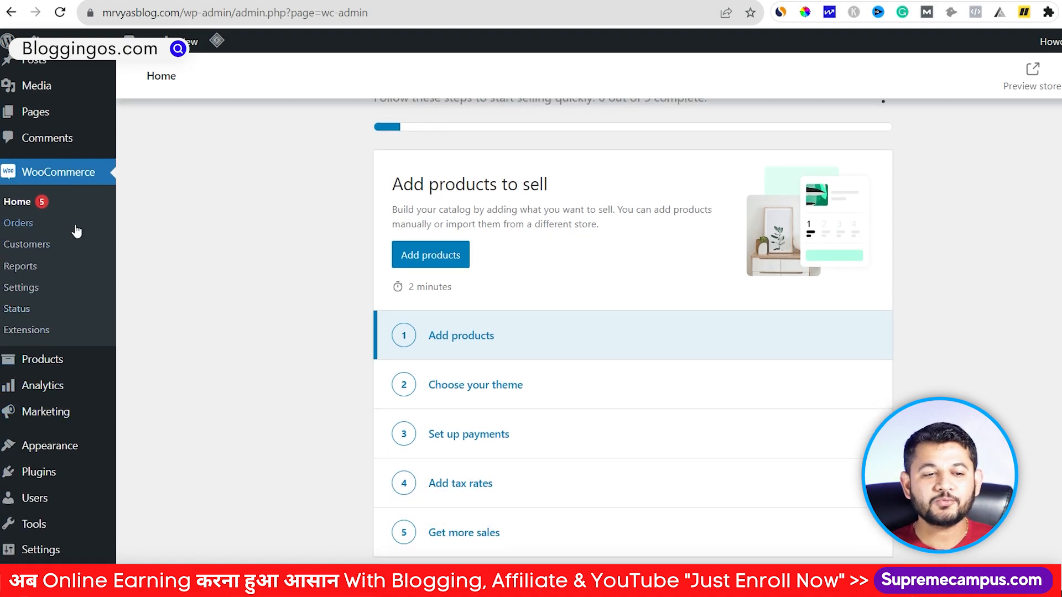
mouse_move(39, 370)
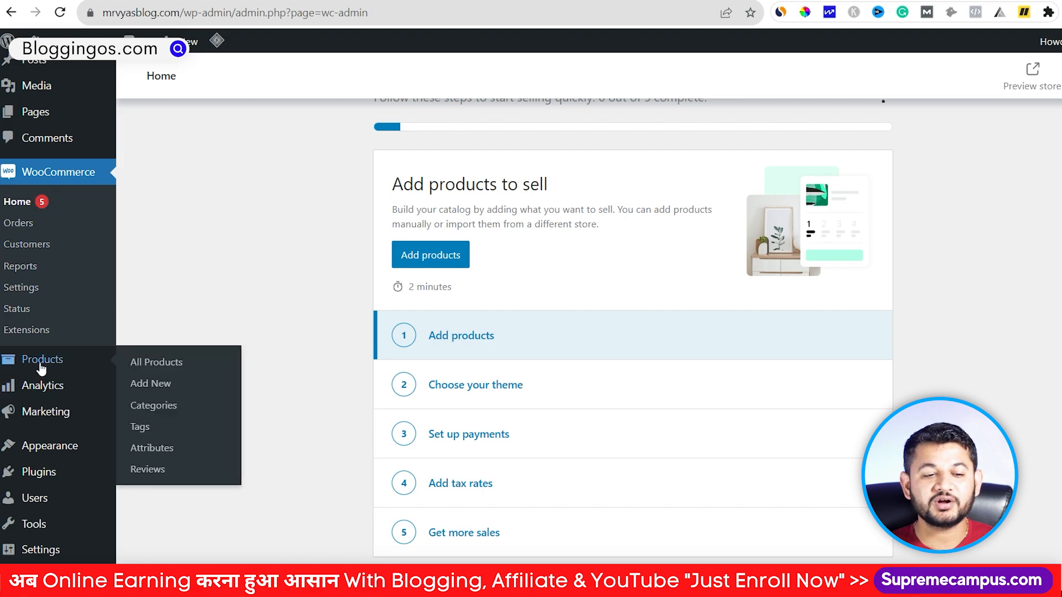
mouse_move(46, 395)
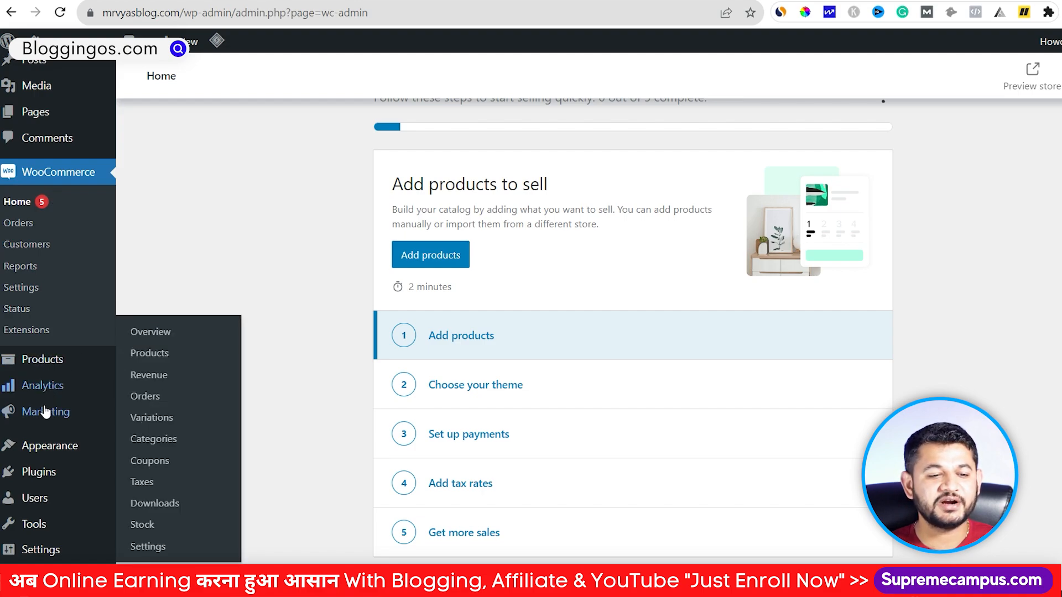
mouse_move(47, 415)
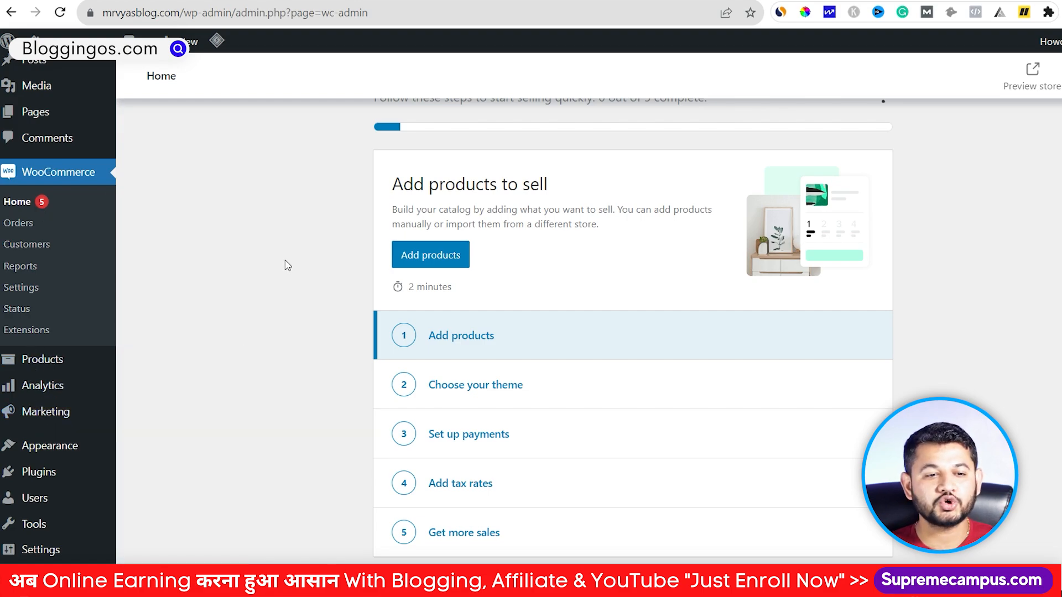
scroll(271, 199, up, 2)
scroll(924, 230, down, 15)
scroll(927, 230, up, 10)
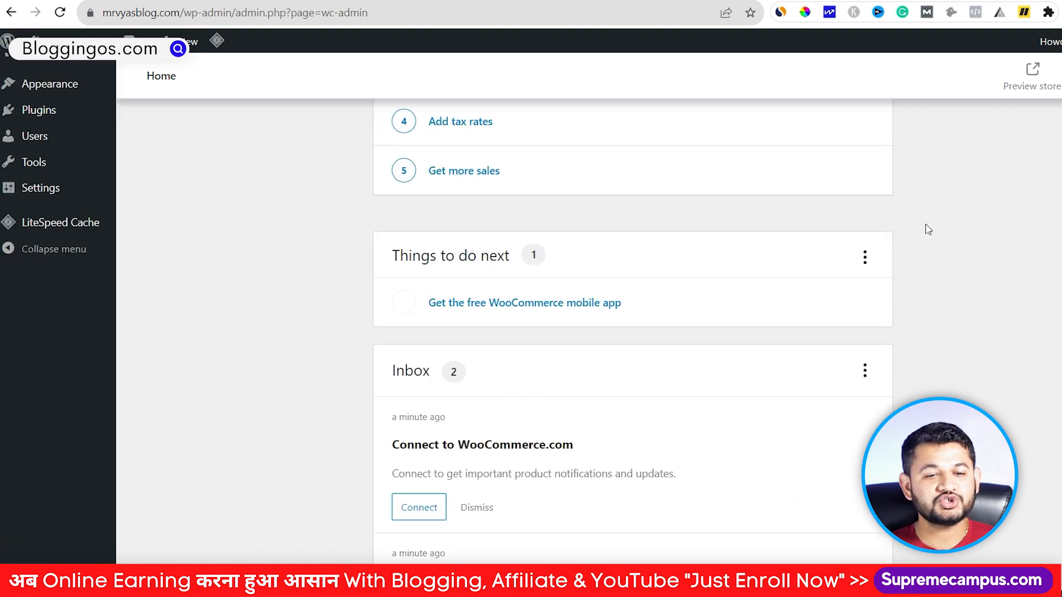
scroll(928, 229, up, 8)
mouse_move(67, 42)
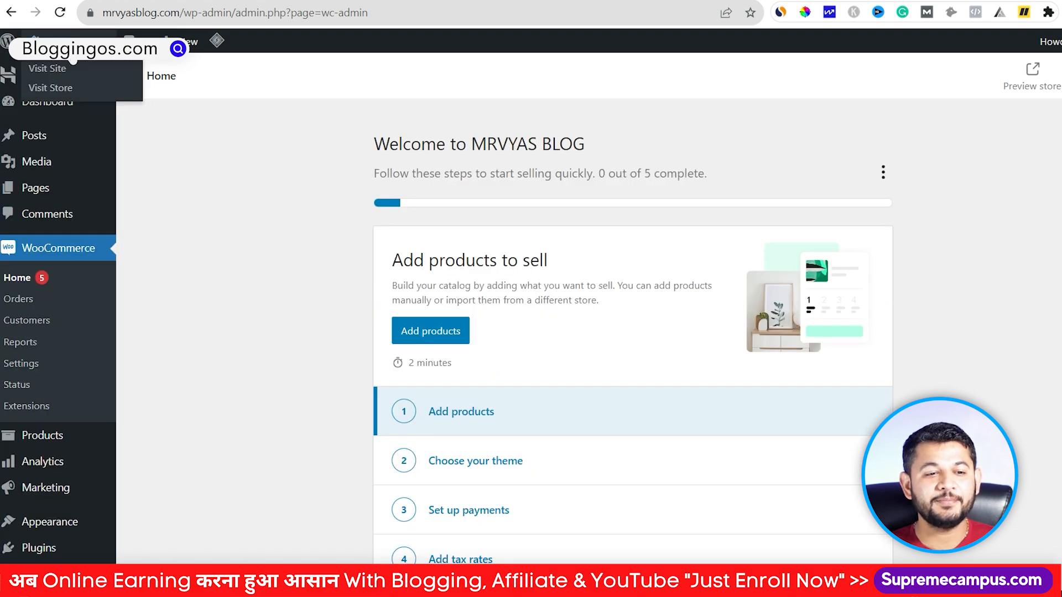
right_click(48, 89)
click(48, 88)
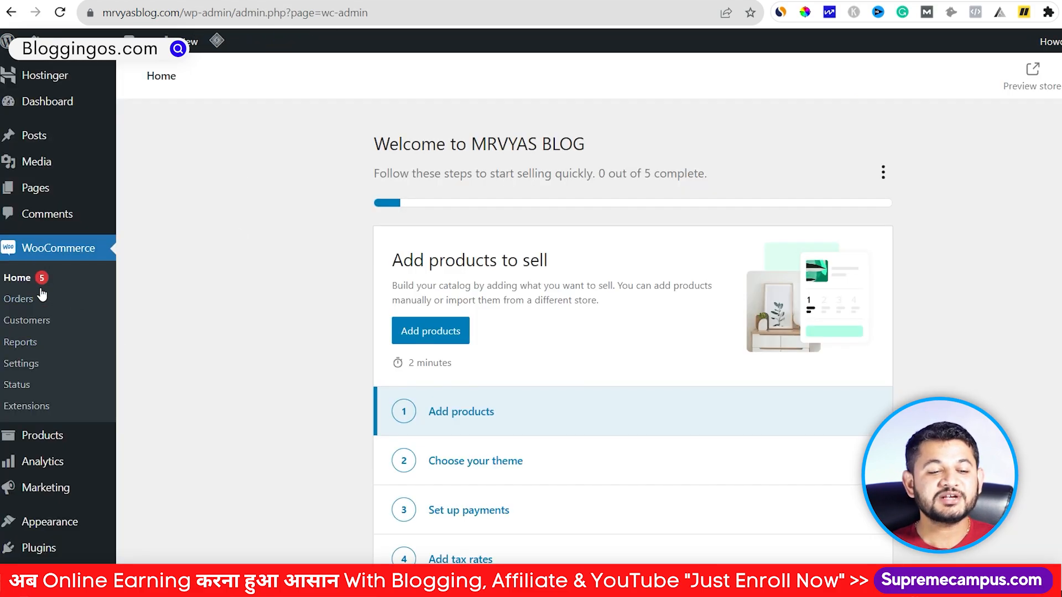
scroll(42, 299, down, 2)
mouse_move(44, 449)
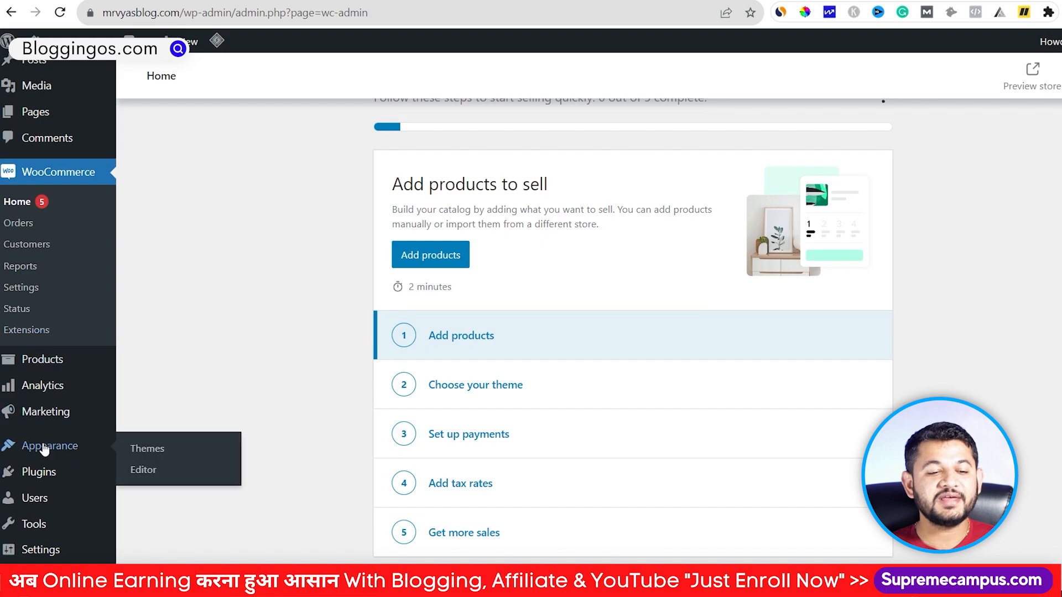
Step: Install and activate the GeneratePress theme from the theme directory, then reload the Shop page
click(144, 449)
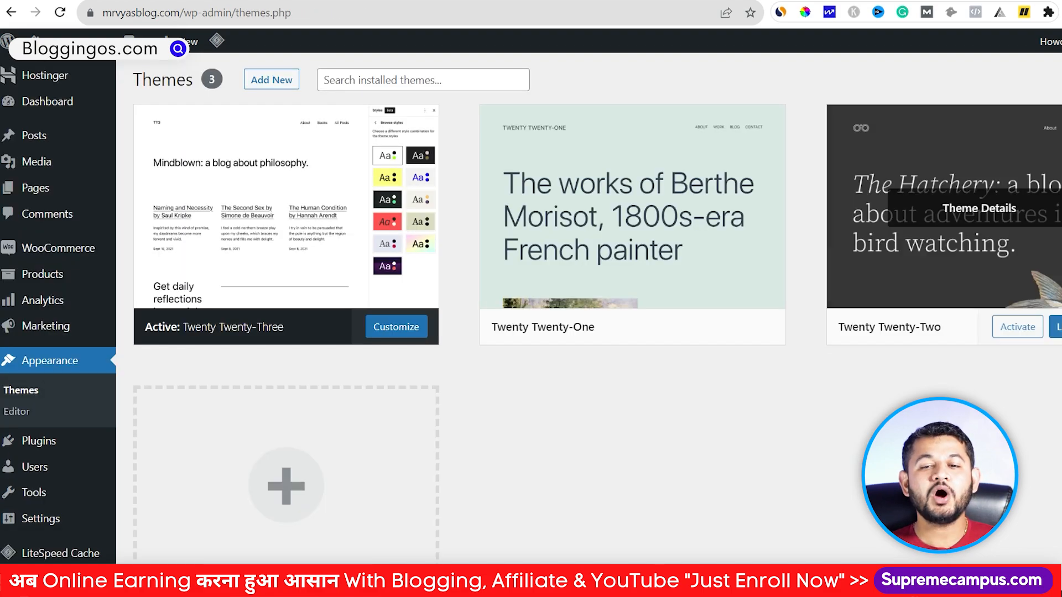
click(276, 81)
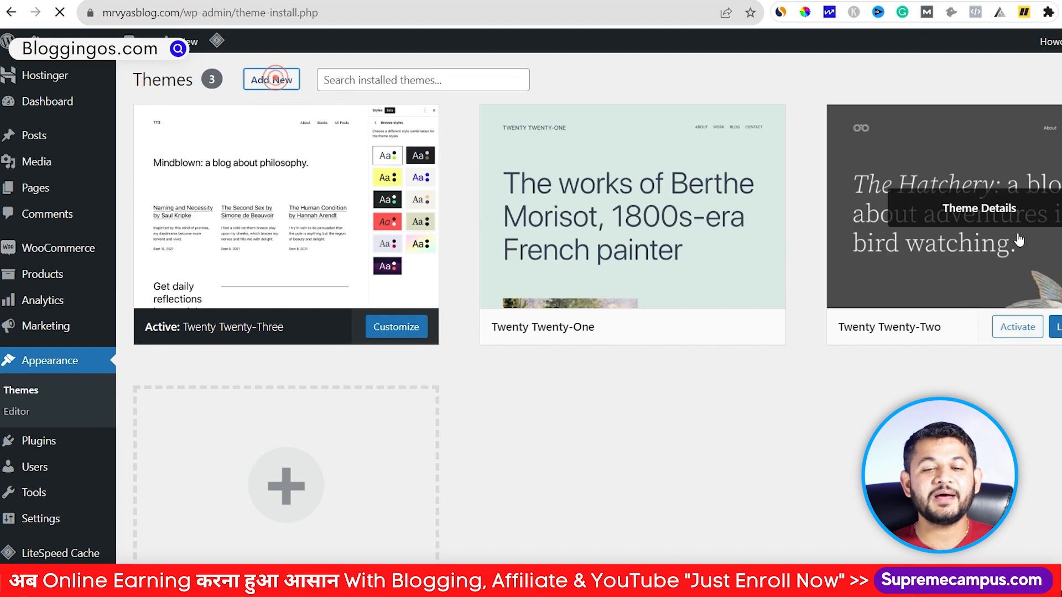
click(1003, 123)
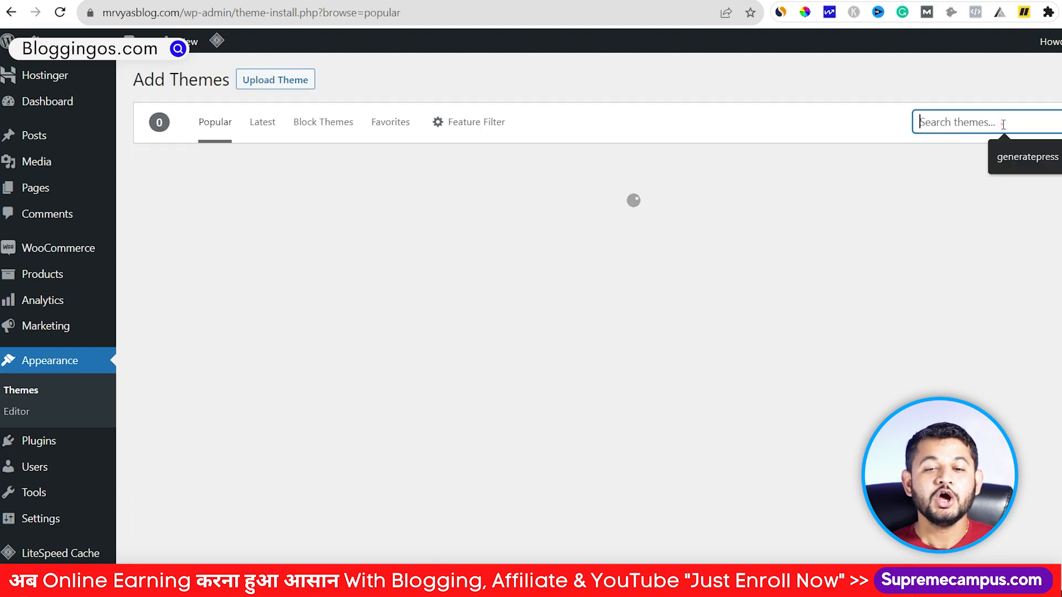
click(1023, 157)
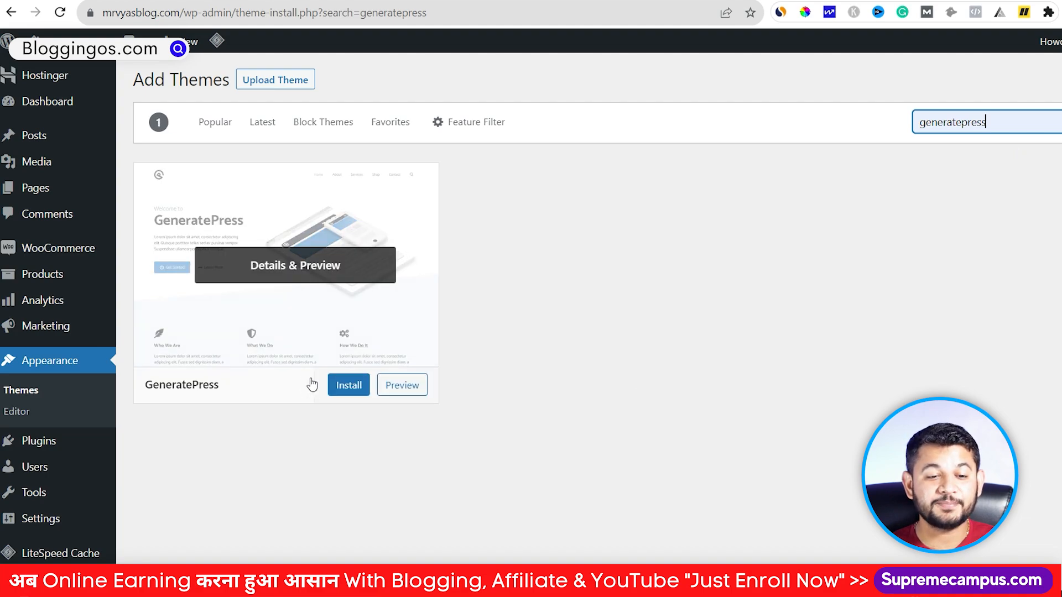
click(337, 386)
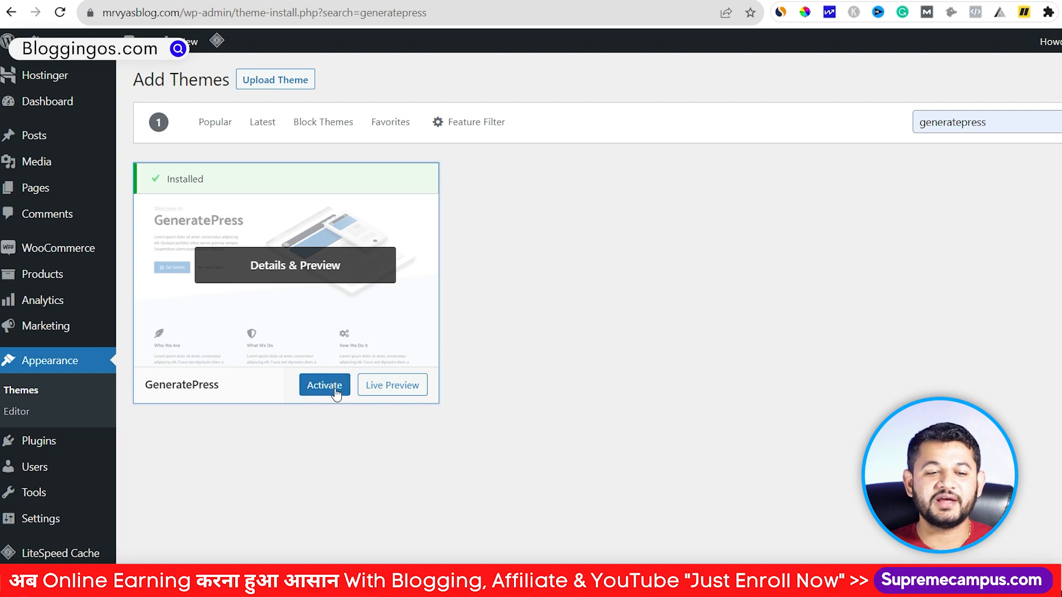
click(334, 393)
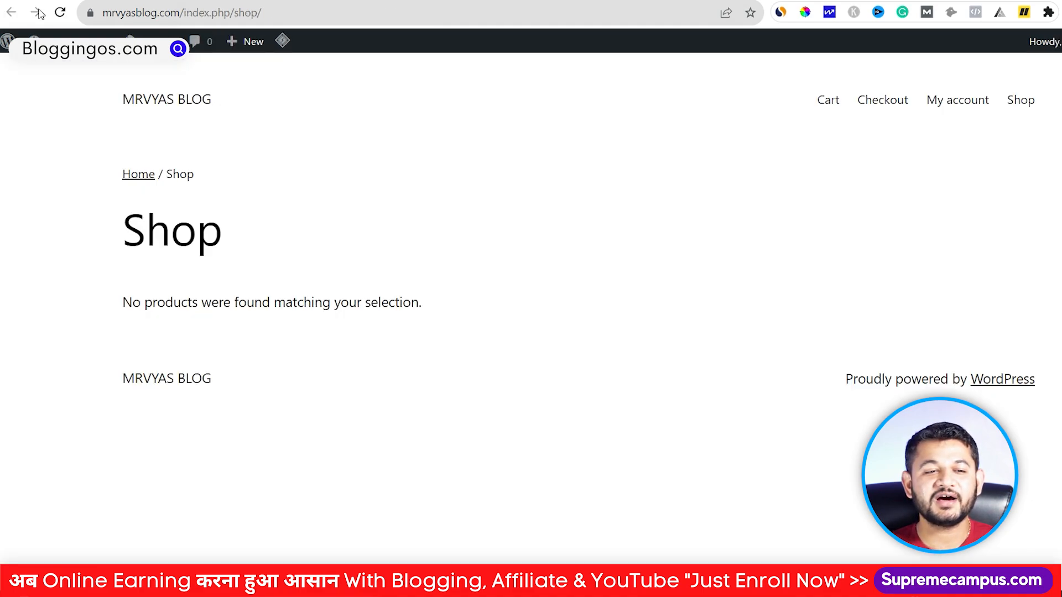
click(60, 13)
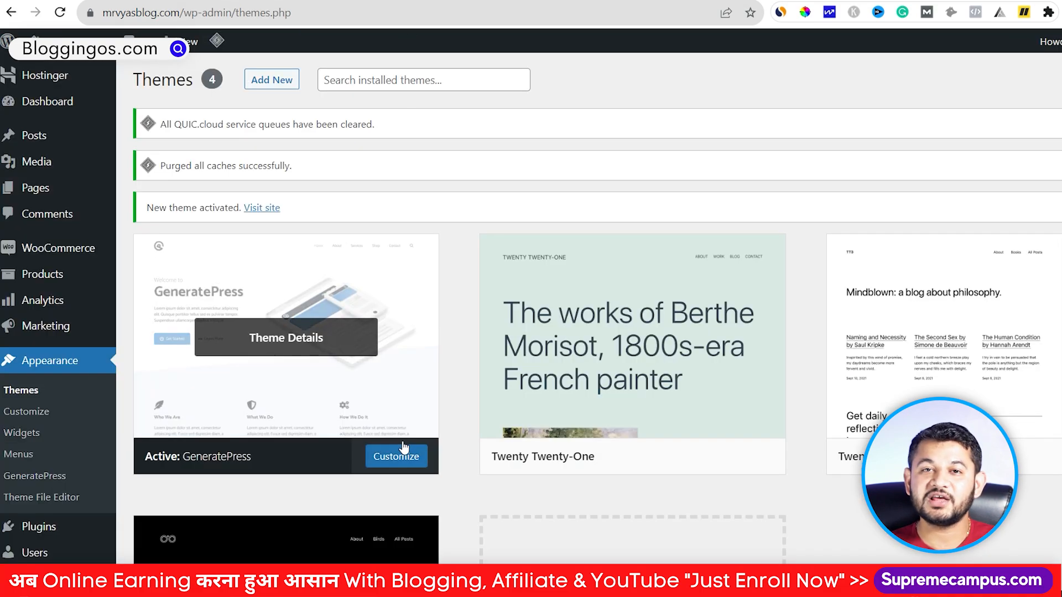
Step: Upload gp-premium-2.3.2 (2).zip as a new plugin and install it
click(258, 79)
scroll(16, 471, down, 1)
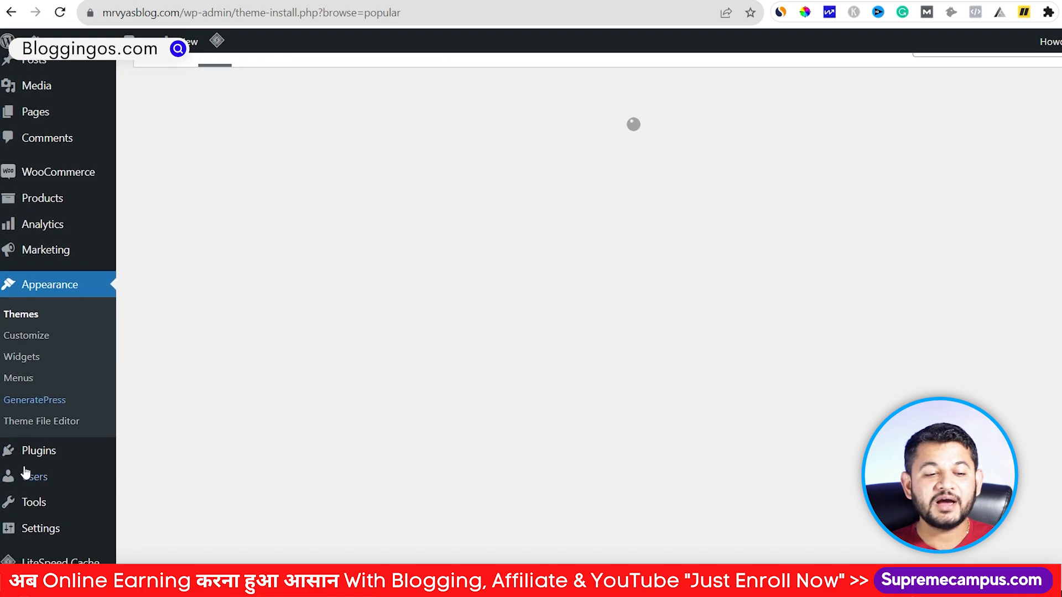
mouse_move(35, 459)
click(165, 478)
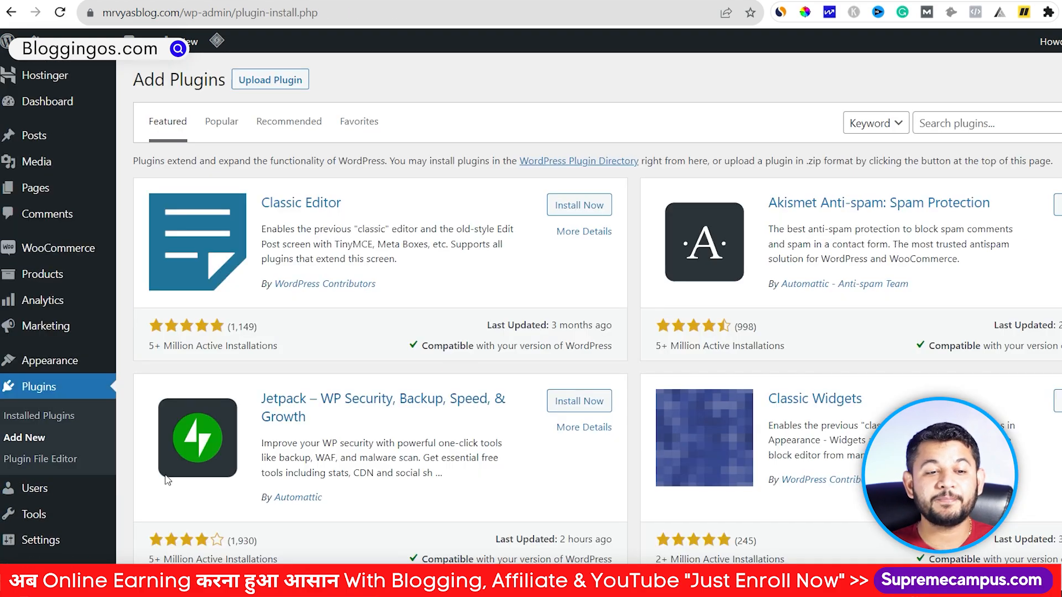
click(297, 83)
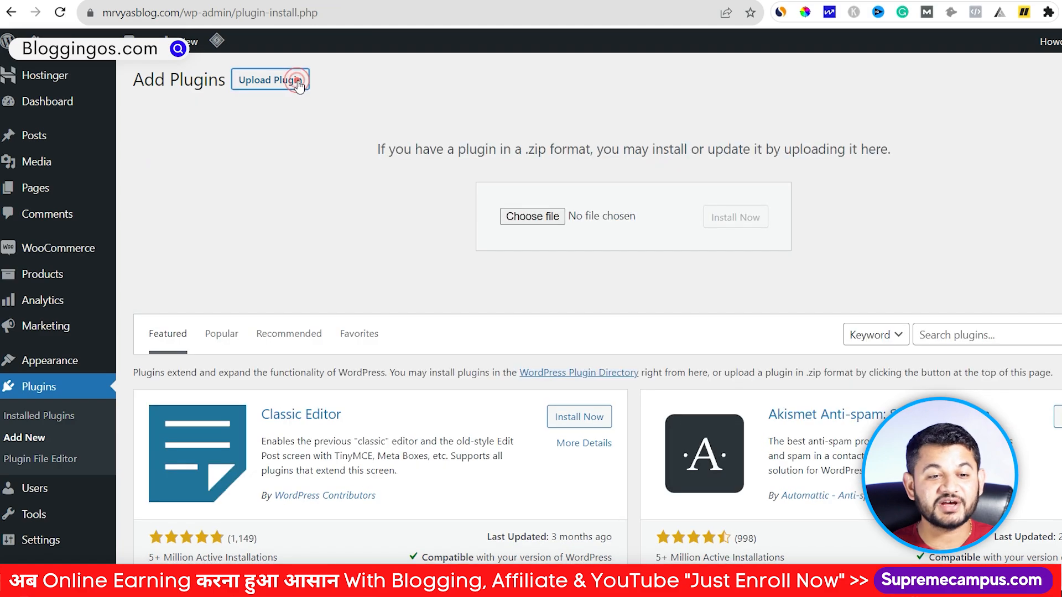
click(506, 215)
scroll(209, 391, down, 8)
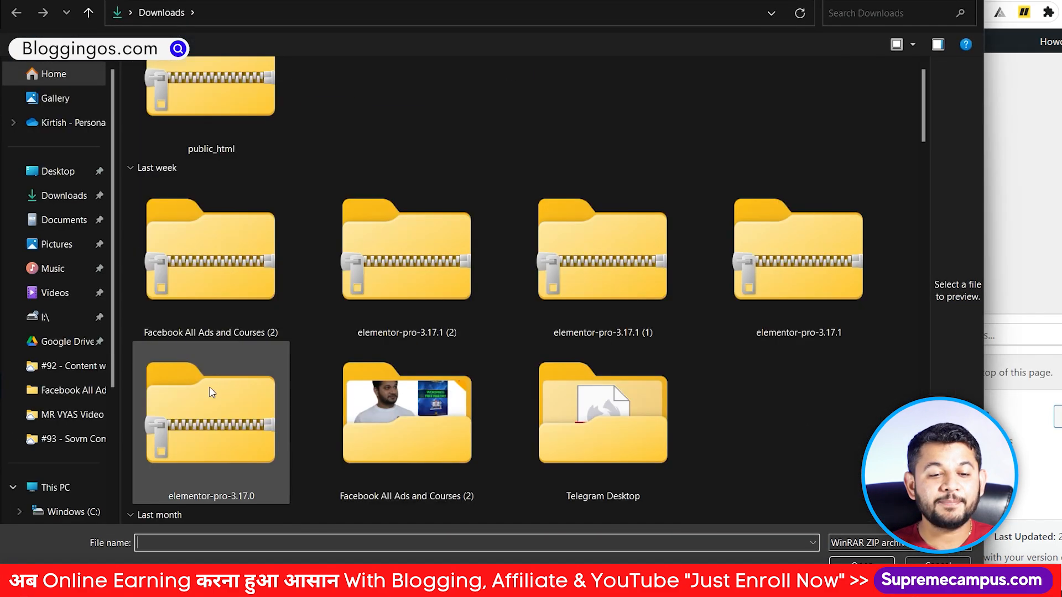
scroll(210, 389, down, 3)
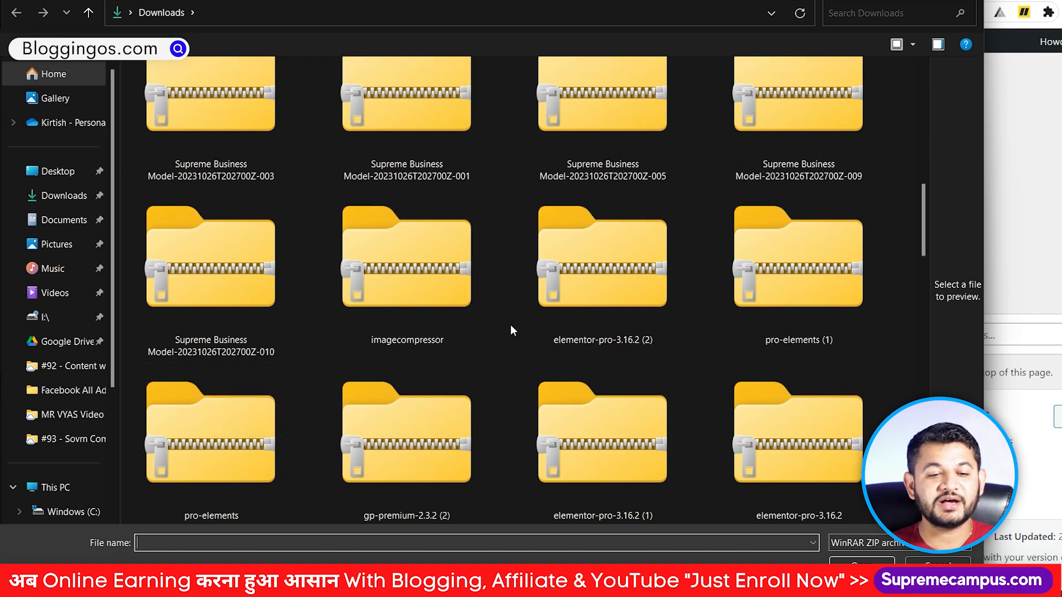
scroll(508, 332, down, 3)
click(398, 280)
double_click(398, 279)
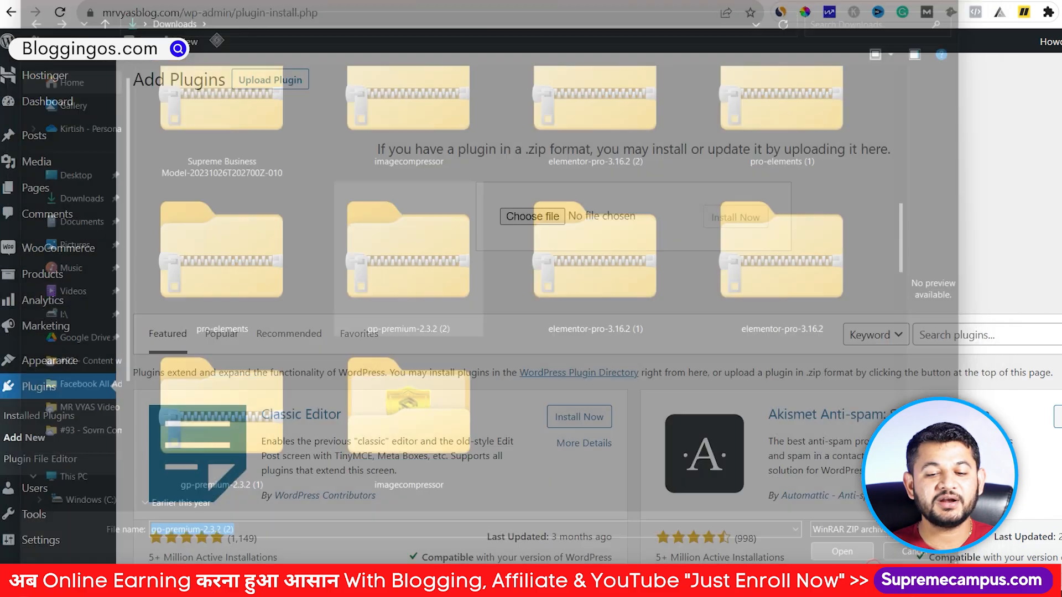
click(751, 217)
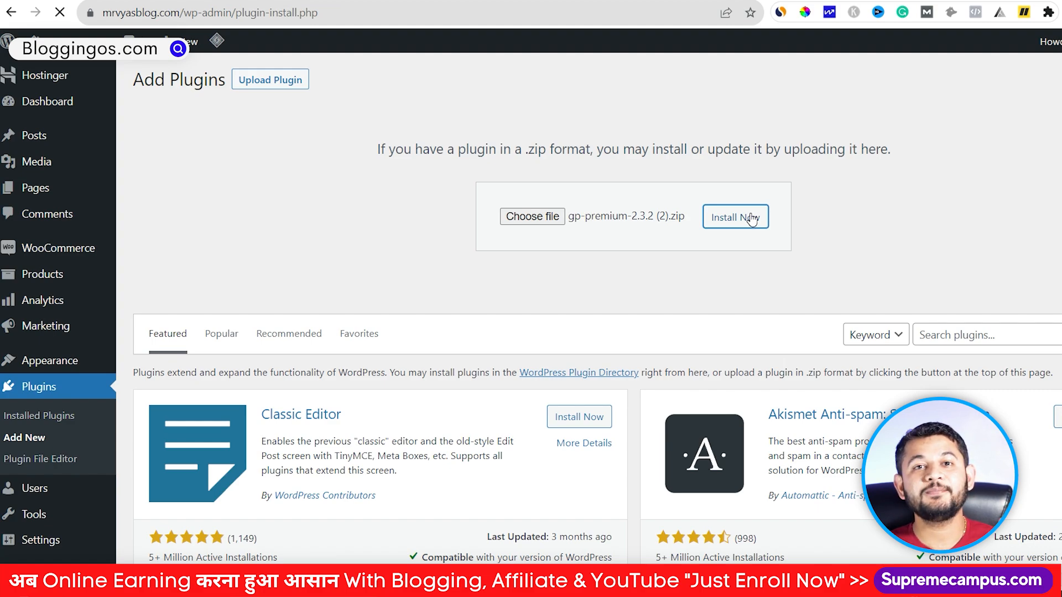
Step: Activate GP Premium and open the Appearance > GeneratePress options page
click(196, 191)
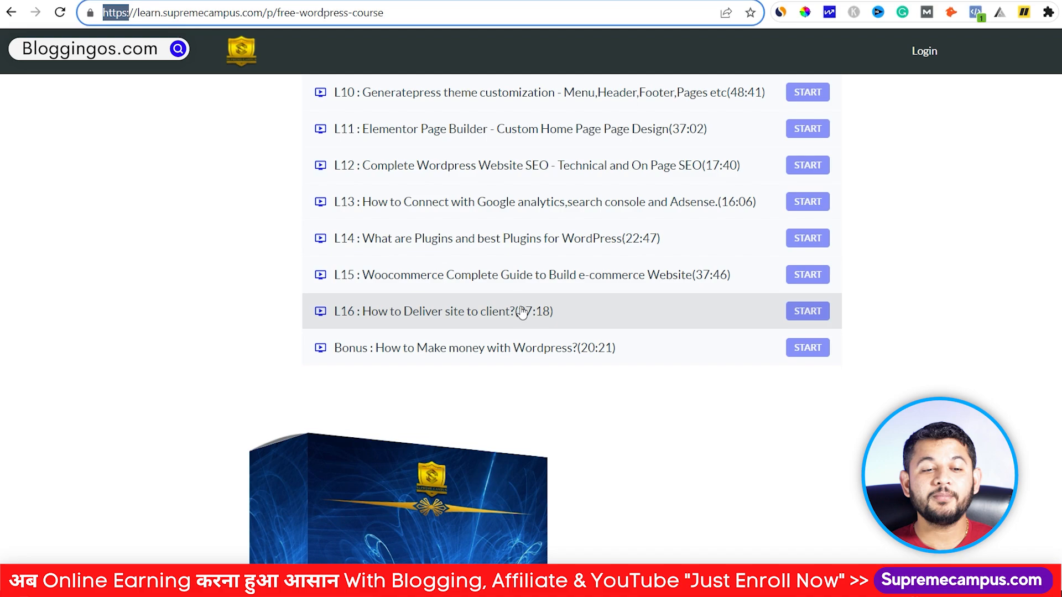
scroll(482, 288, up, 3)
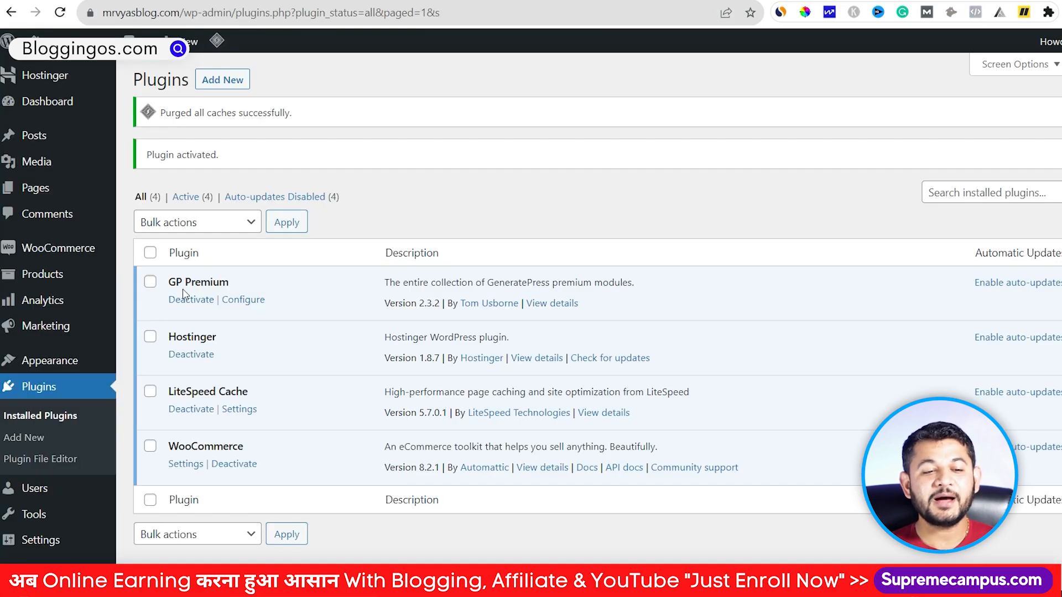
mouse_move(51, 361)
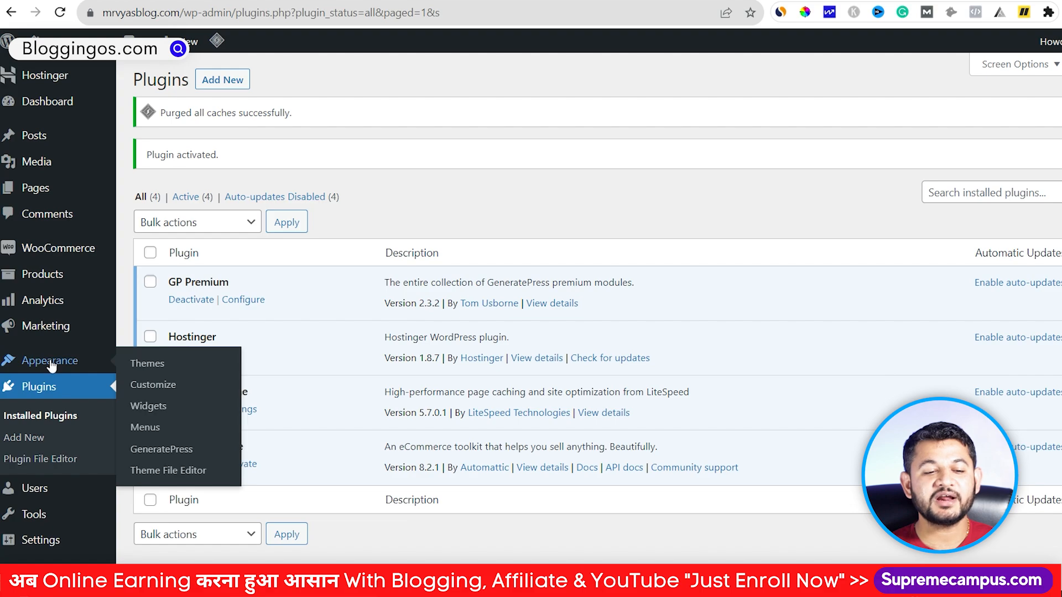
click(164, 452)
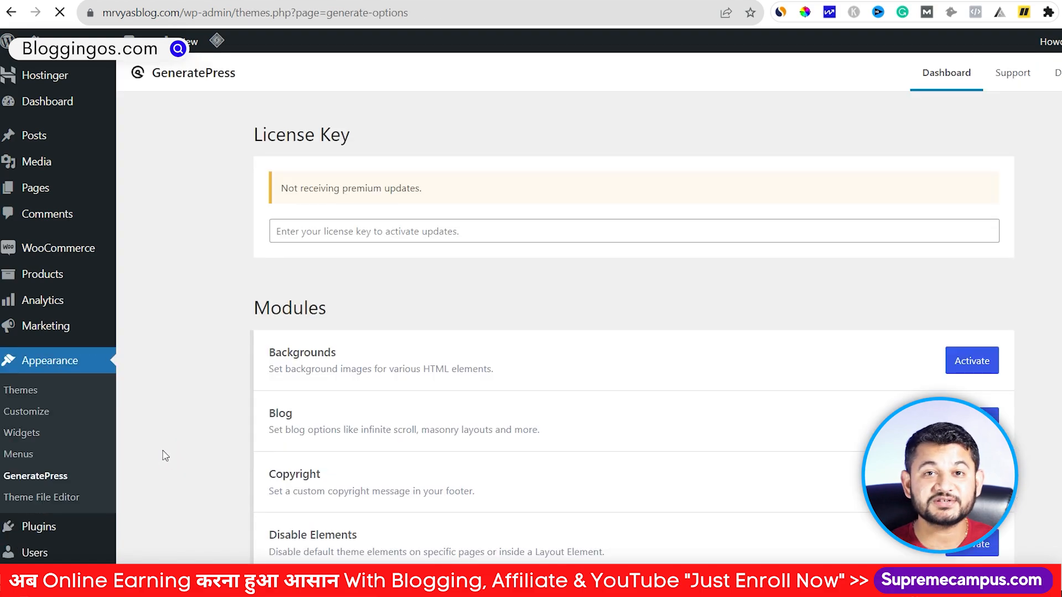
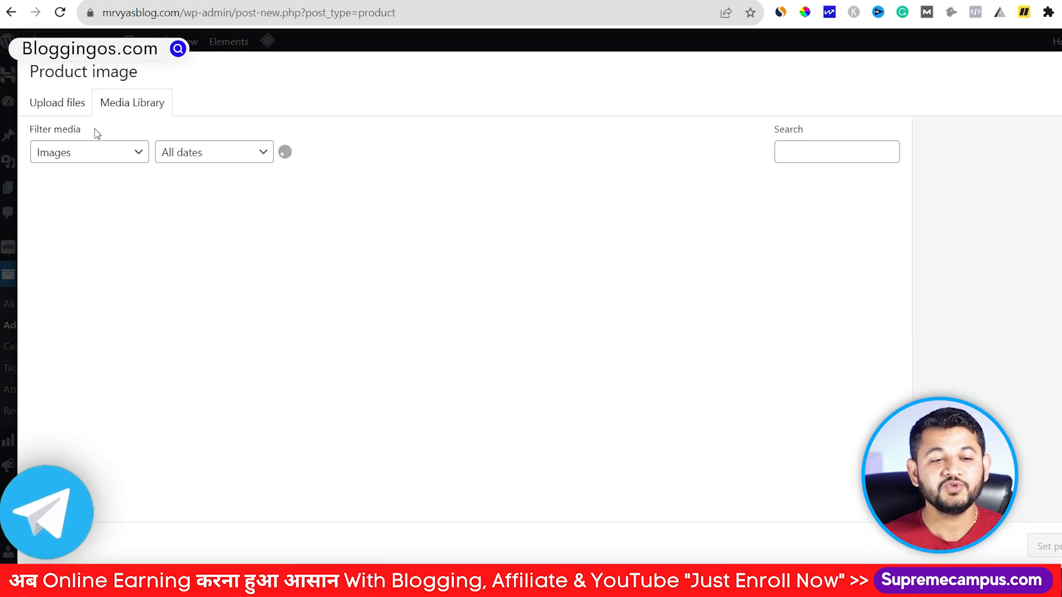
Step: Upload Affiliate Supreme Launchpad.png from the computer into the product image library
click(54, 103)
click(558, 311)
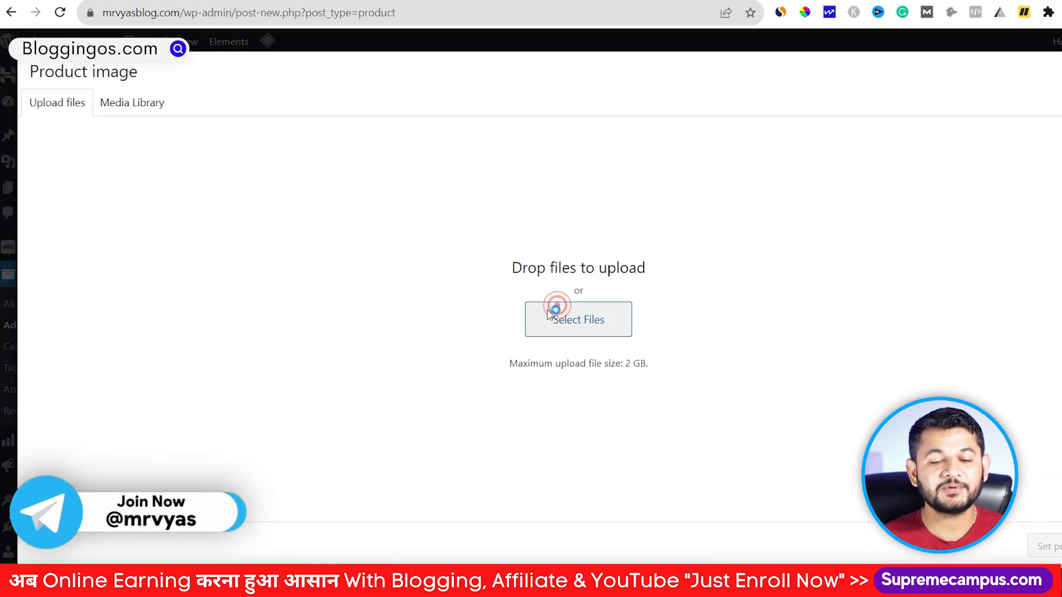
double_click(427, 148)
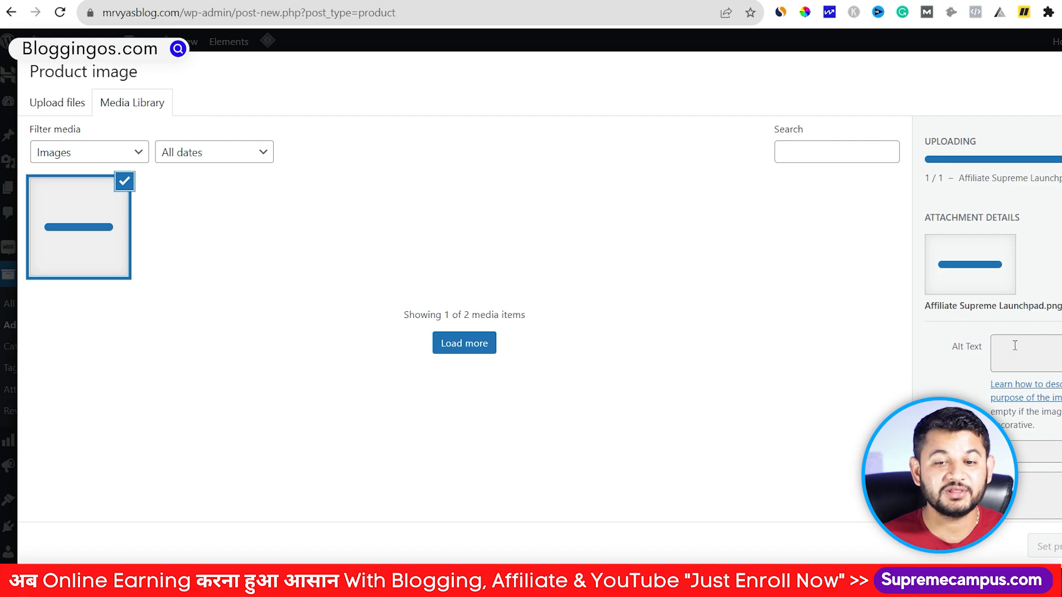
Step: Set the uploaded image as the Affilaite Course product image
click(1044, 546)
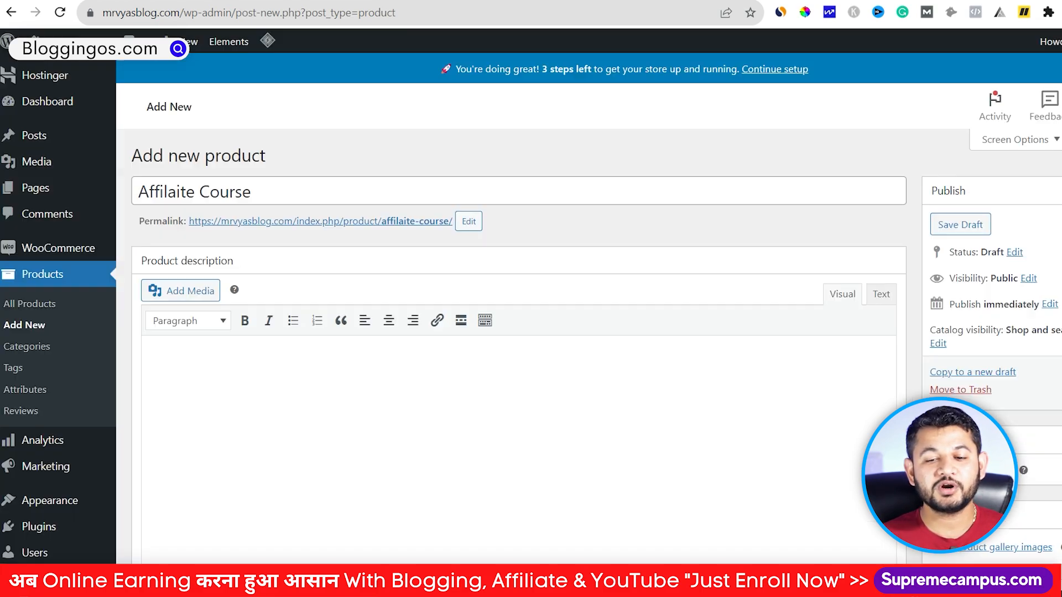
scroll(644, 343, down, 3)
scroll(644, 343, up, 3)
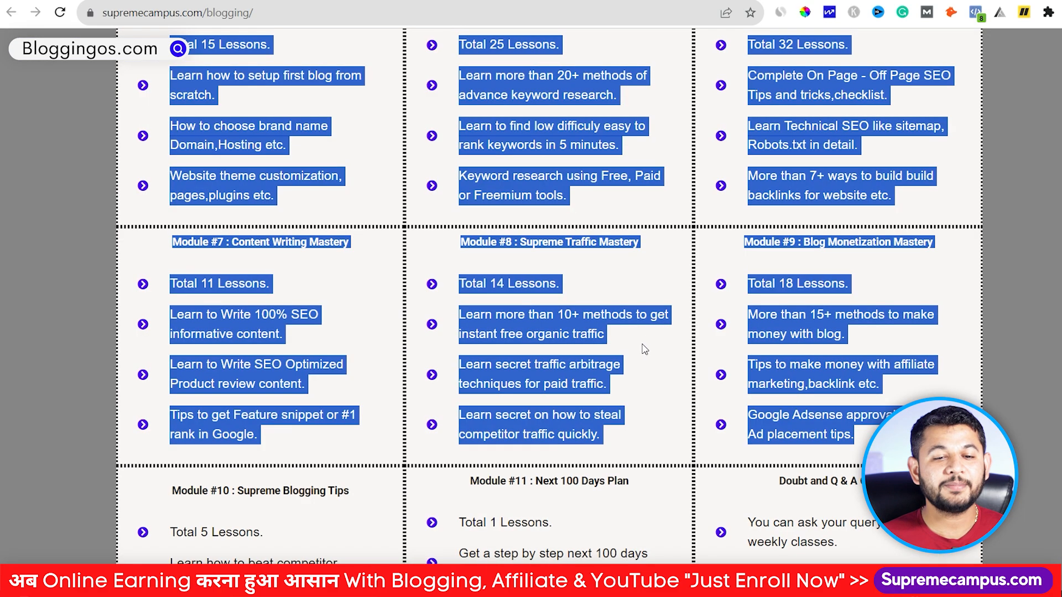
scroll(234, 26, up, 10)
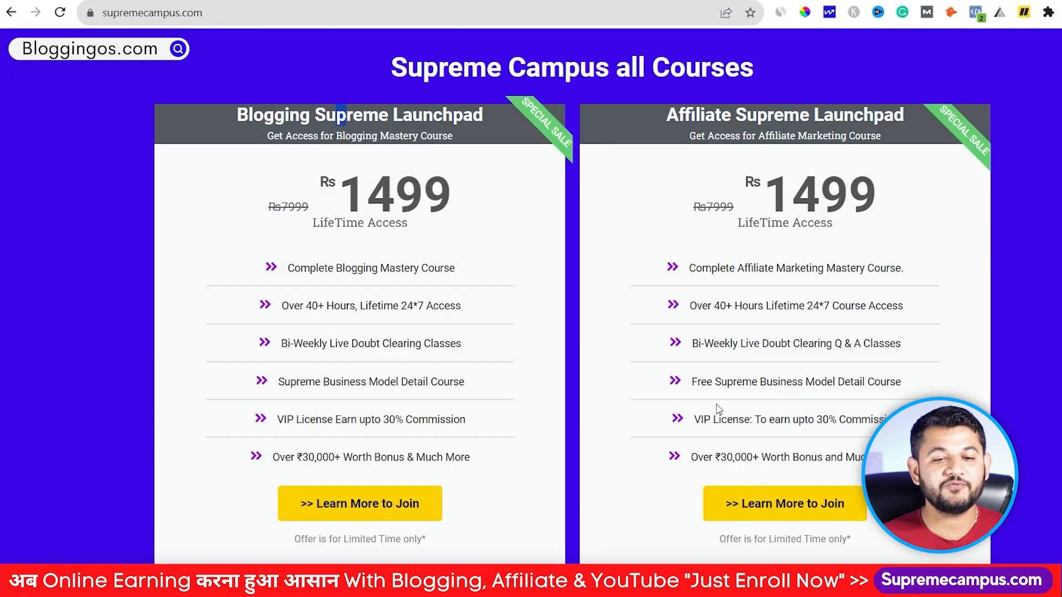
scroll(791, 419, down, 3)
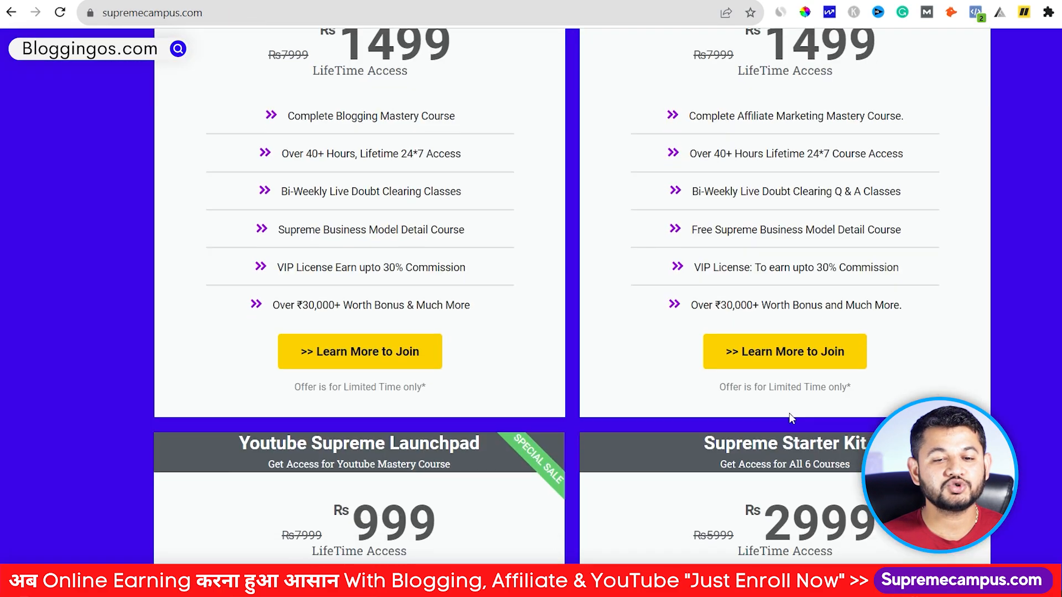
Step: Copy the Module #1 to #6 text from the Supreme Campus affiliate course page
click(798, 347)
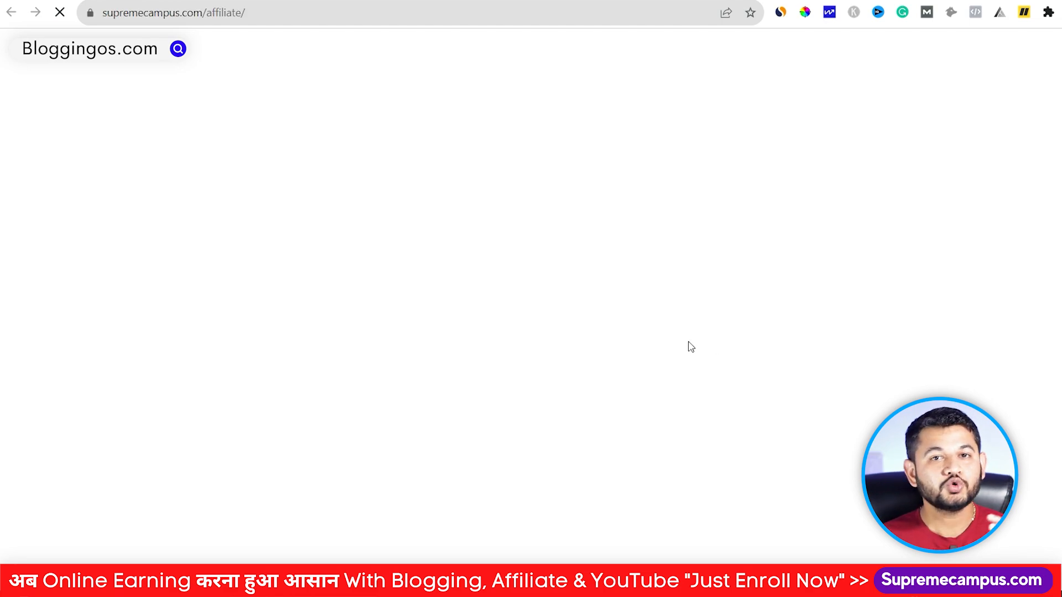
scroll(531, 299, down, 20)
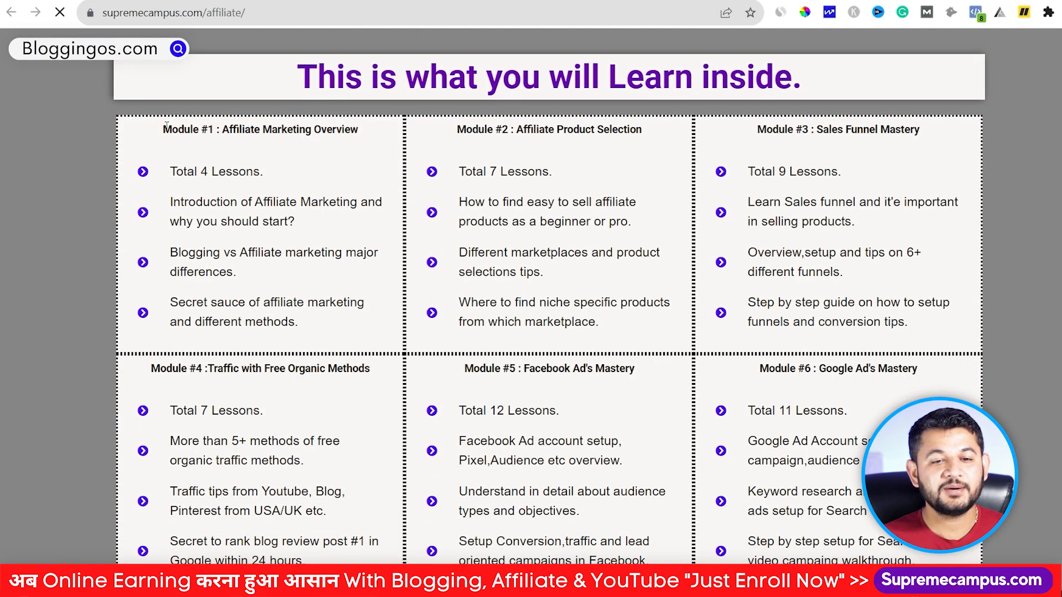
drag(164, 128, 907, 490)
scroll(810, 442, down, 1)
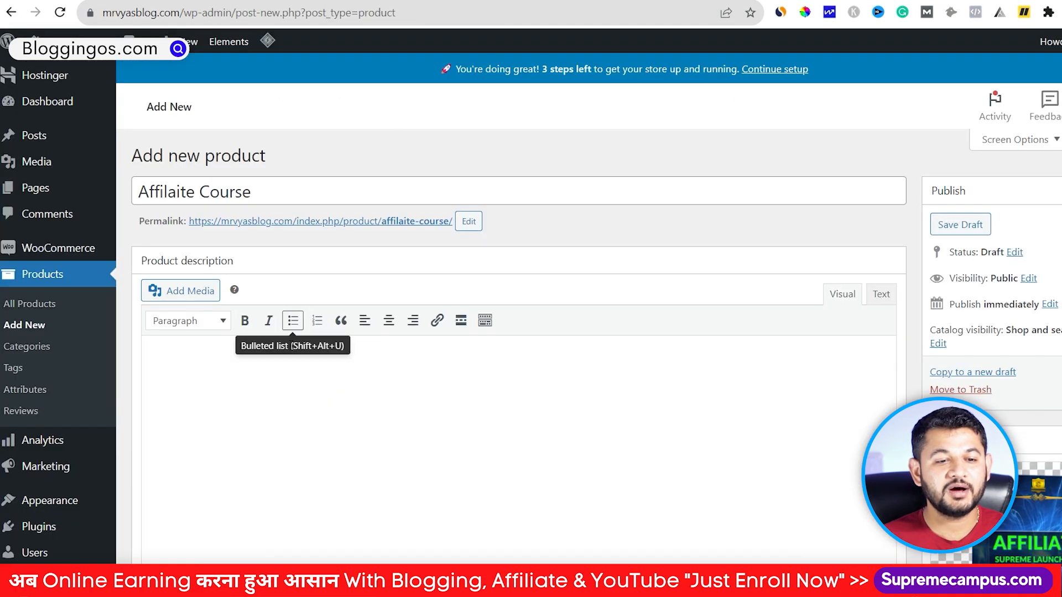
Step: Paste the copied course modules into the Affilaite Course description
click(275, 361)
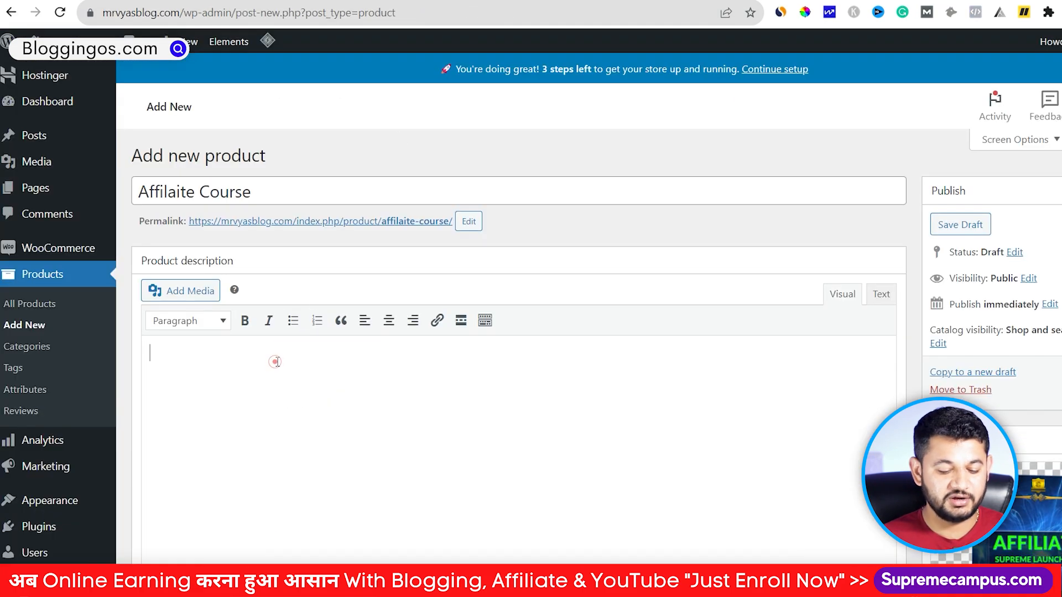
key(ctrl+v)
scroll(701, 457, down, 5)
scroll(653, 471, up, 15)
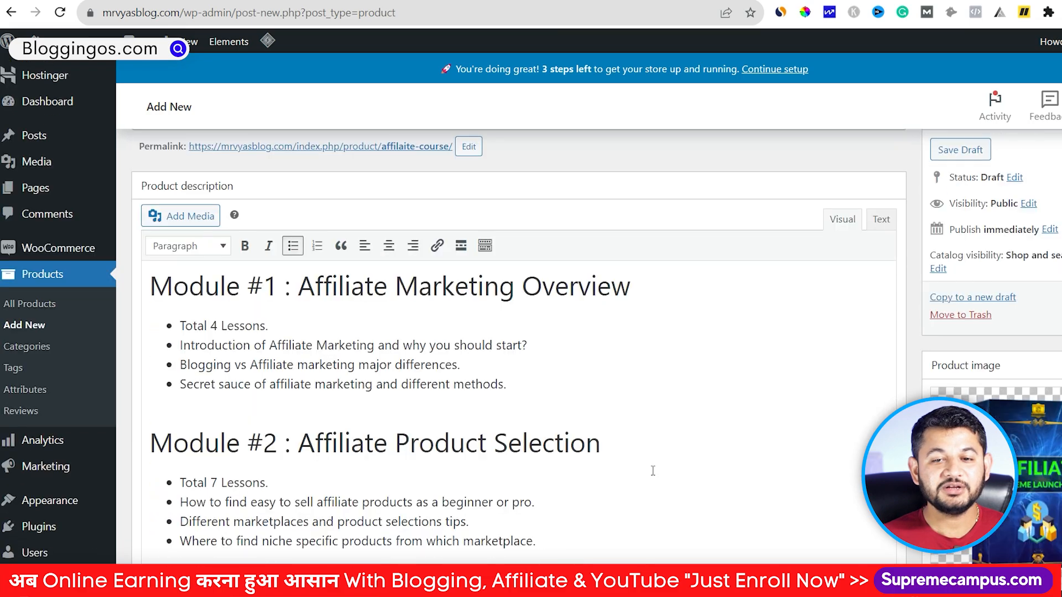
scroll(653, 471, up, 1)
Step: Publish the Affilaite Course and view it on the storefront Shop page
click(1054, 374)
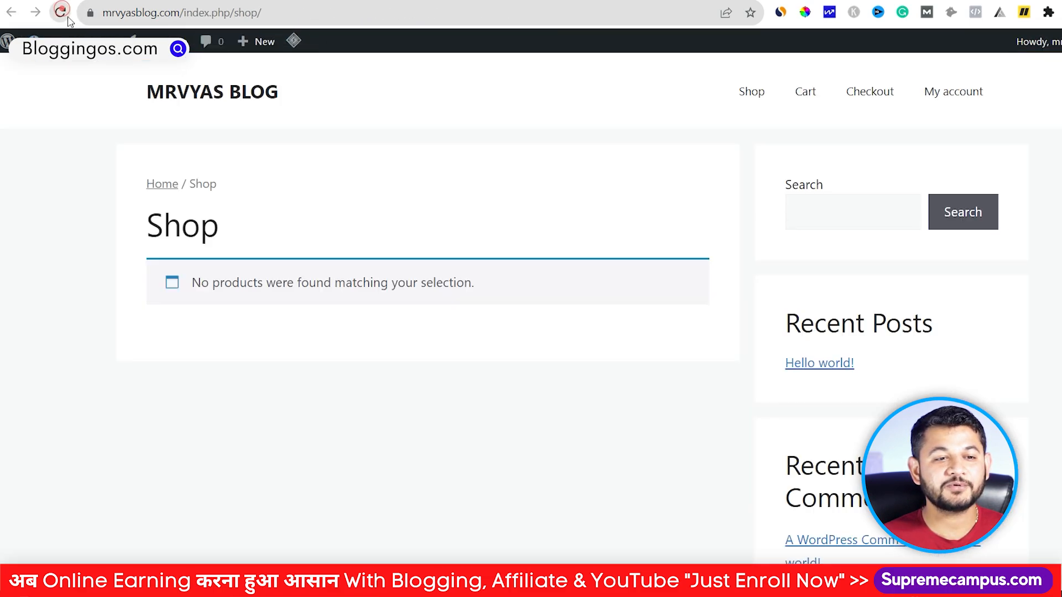
click(61, 12)
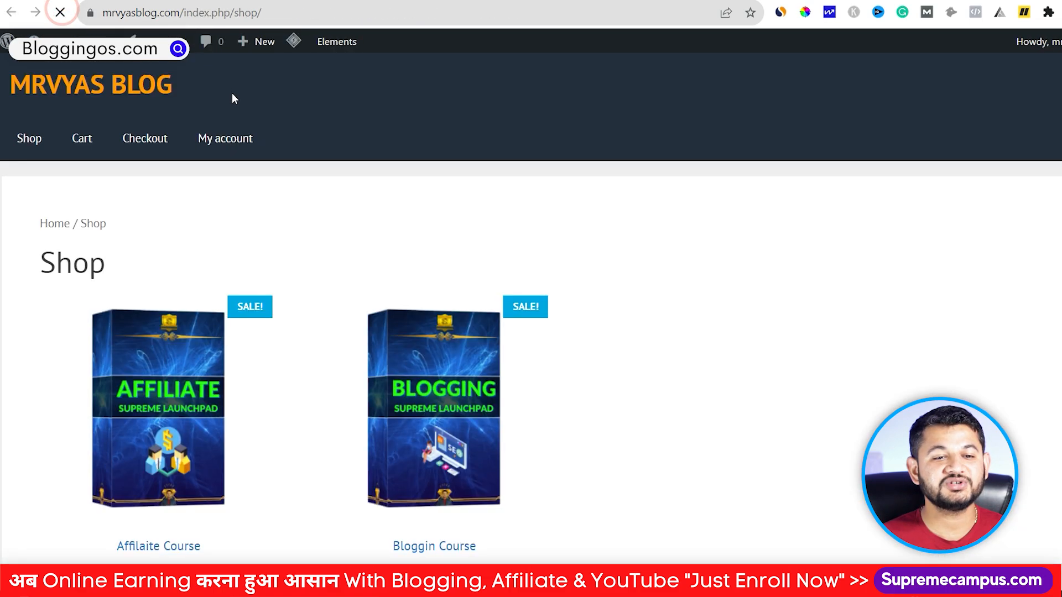
scroll(240, 235, down, 2)
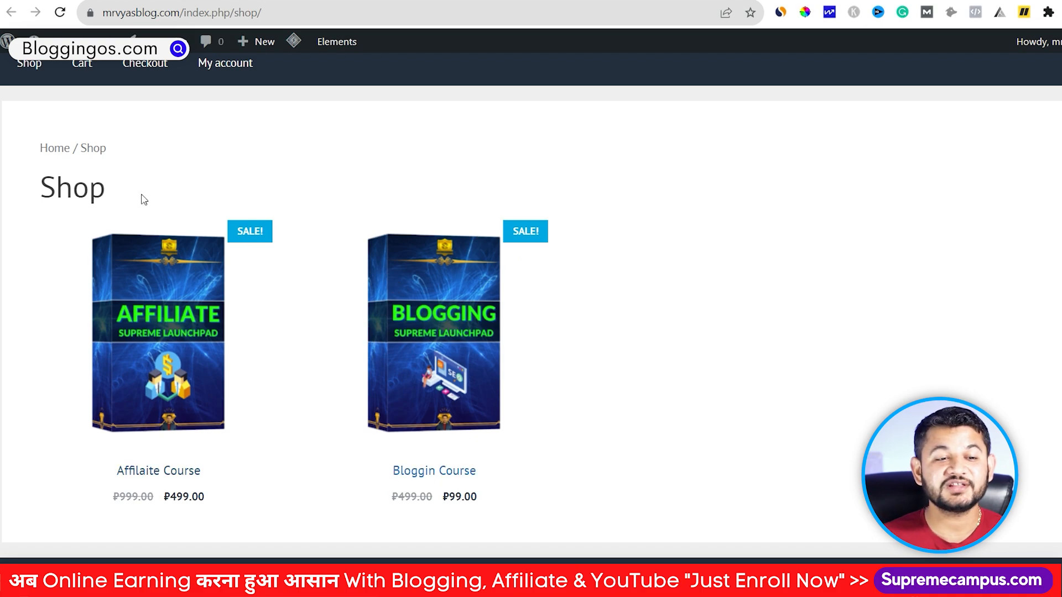
click(60, 151)
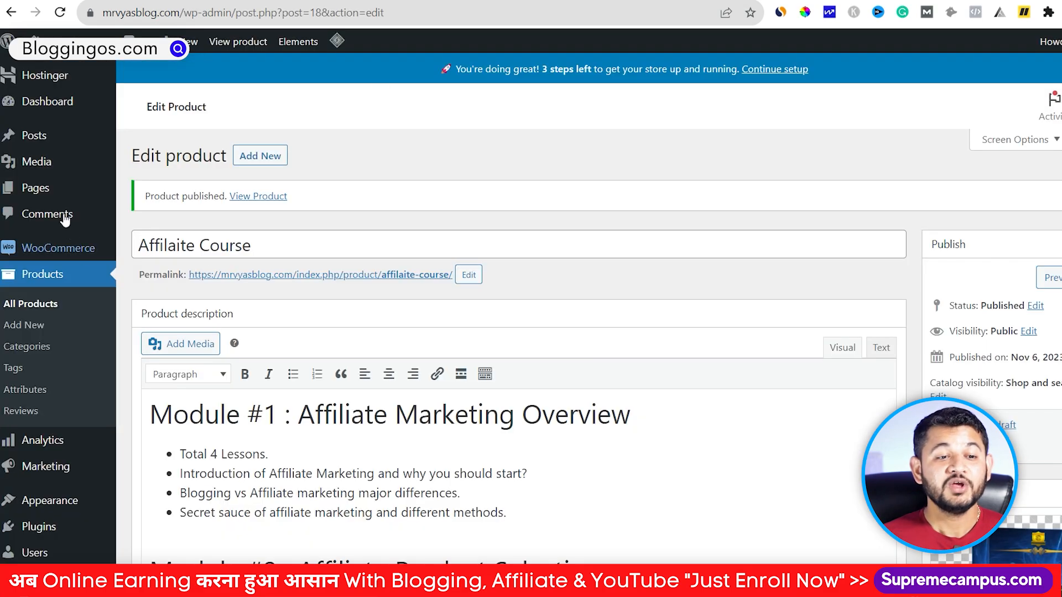
Step: Go to the All Pages list in the admin
mouse_move(38, 187)
right_click(146, 190)
key(Escape)
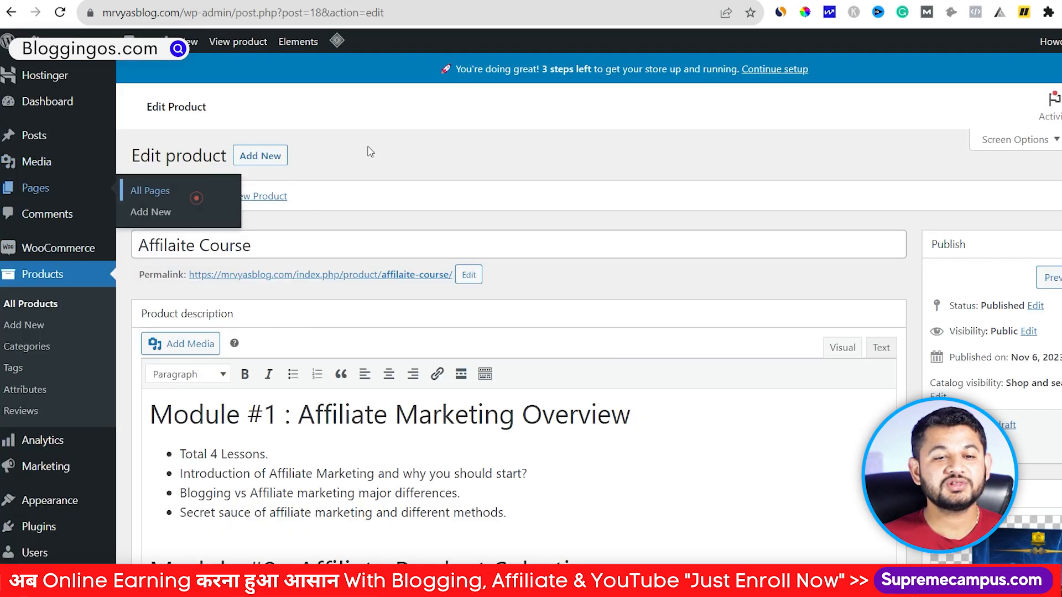
click(194, 189)
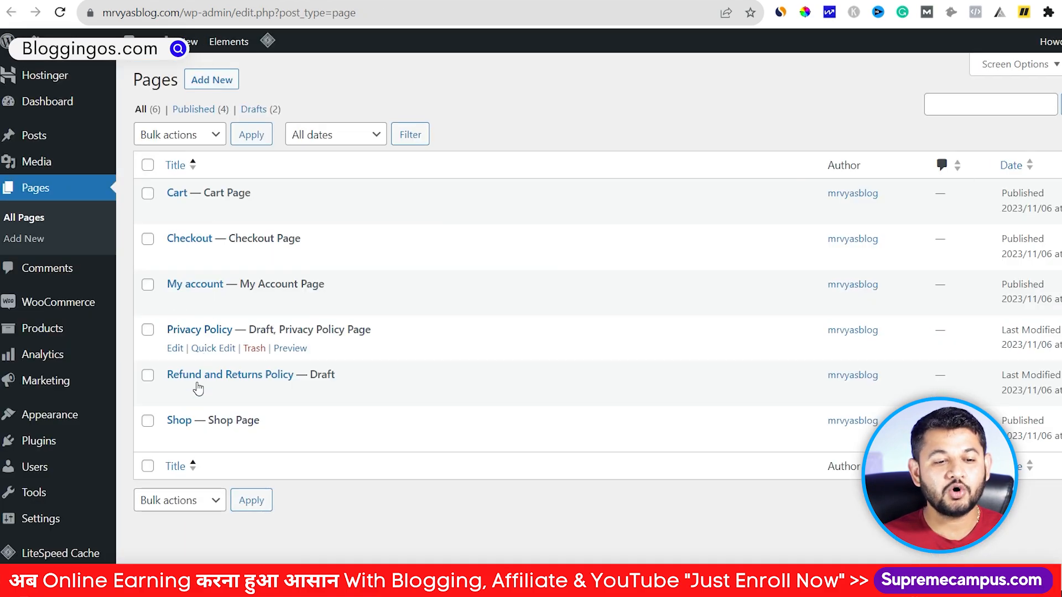
Step: View the Shop page in a new tab and review the listed courses
right_click(283, 443)
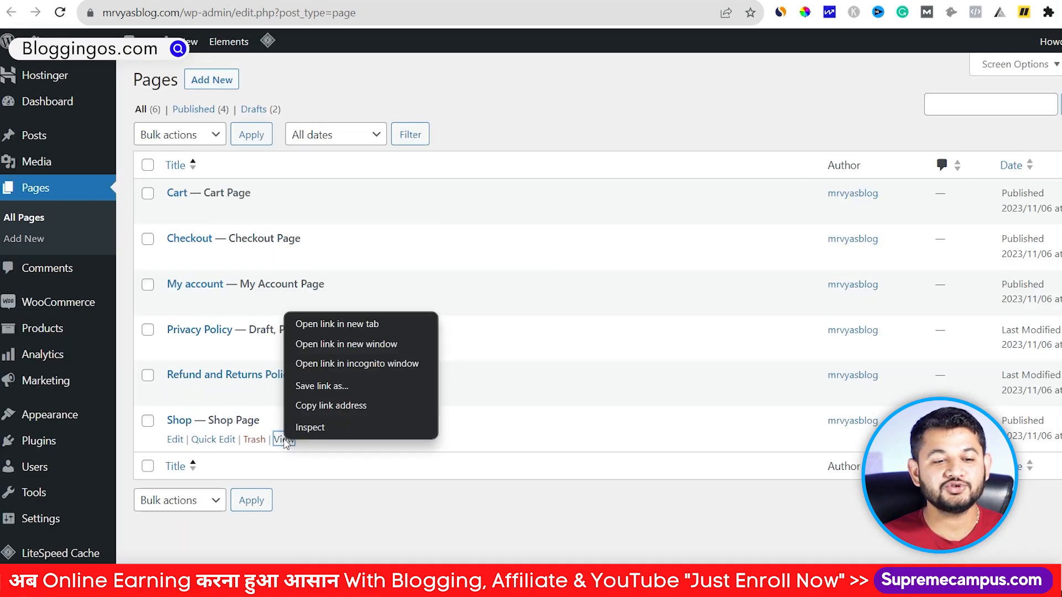
click(325, 324)
click(376, 1)
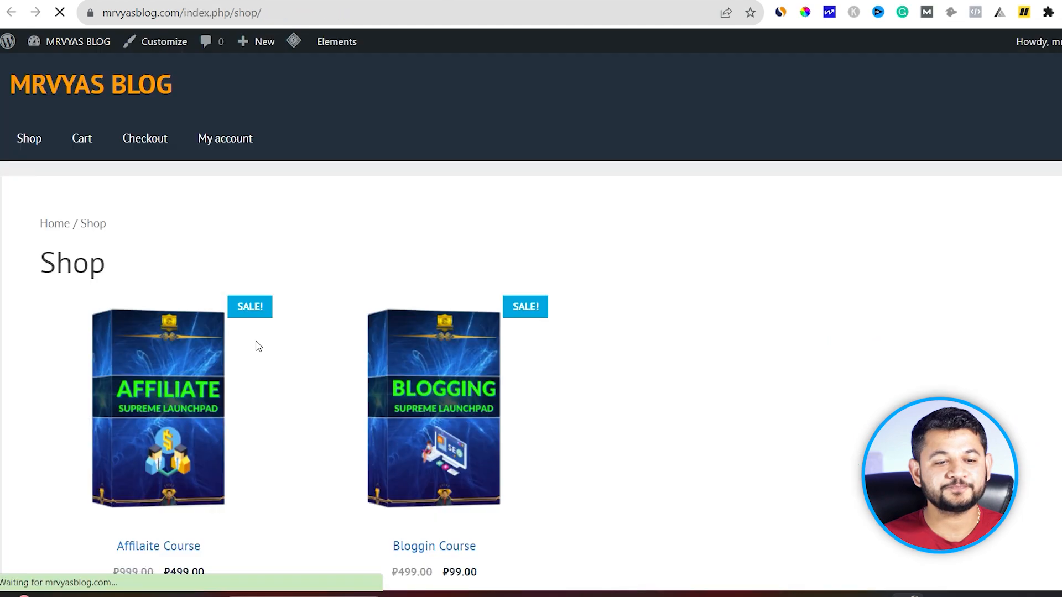
scroll(266, 335, down, 2)
scroll(265, 335, up, 2)
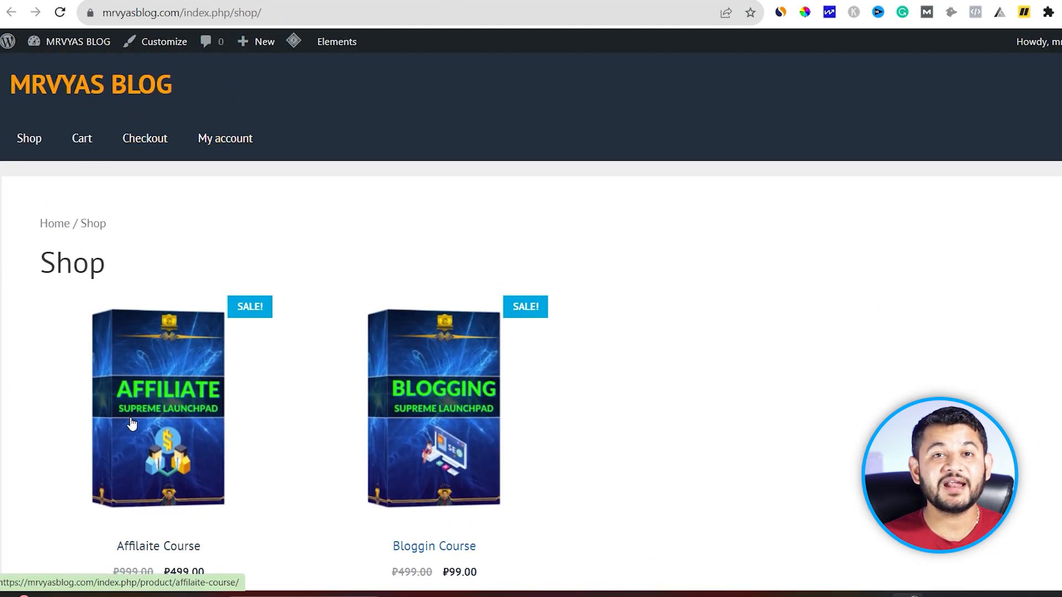
scroll(114, 394, down, 2)
scroll(83, 332, up, 2)
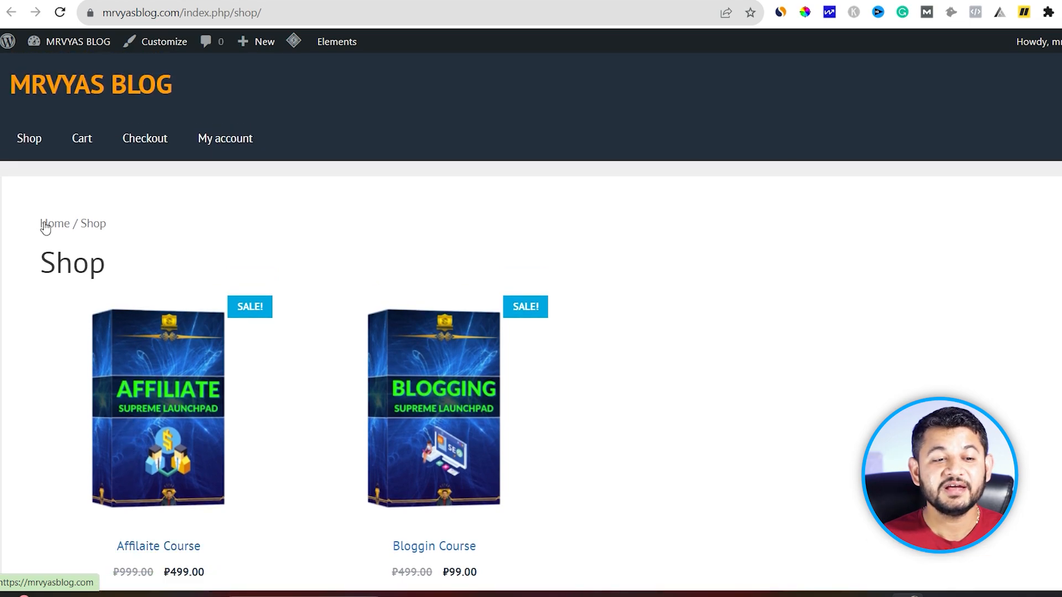
click(42, 224)
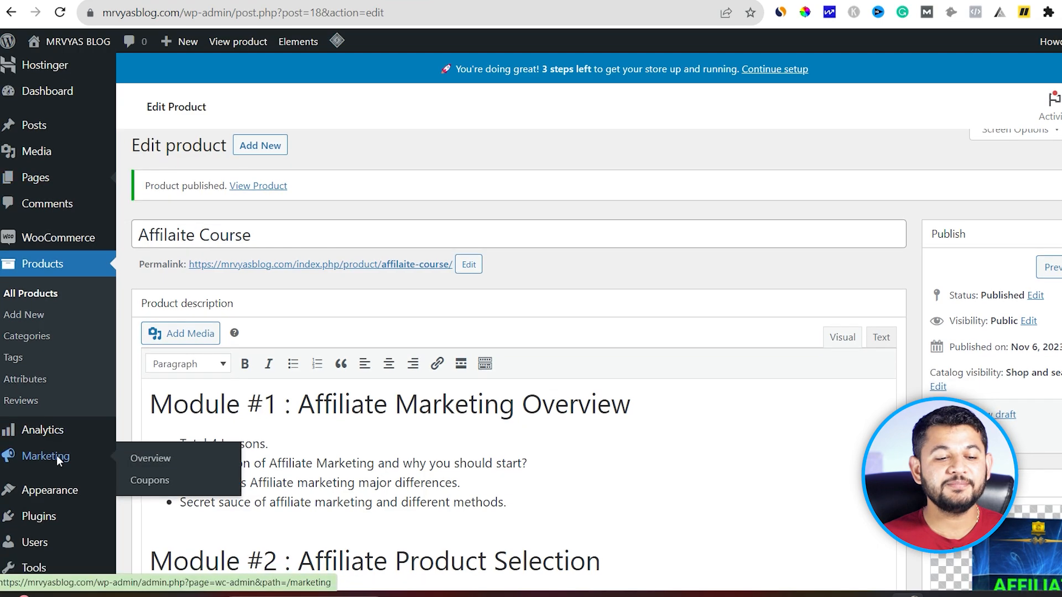
scroll(58, 454, down, 2)
Step: In the Customizer, set the homepage to the static Shop page and publish
mouse_move(49, 425)
right_click(145, 439)
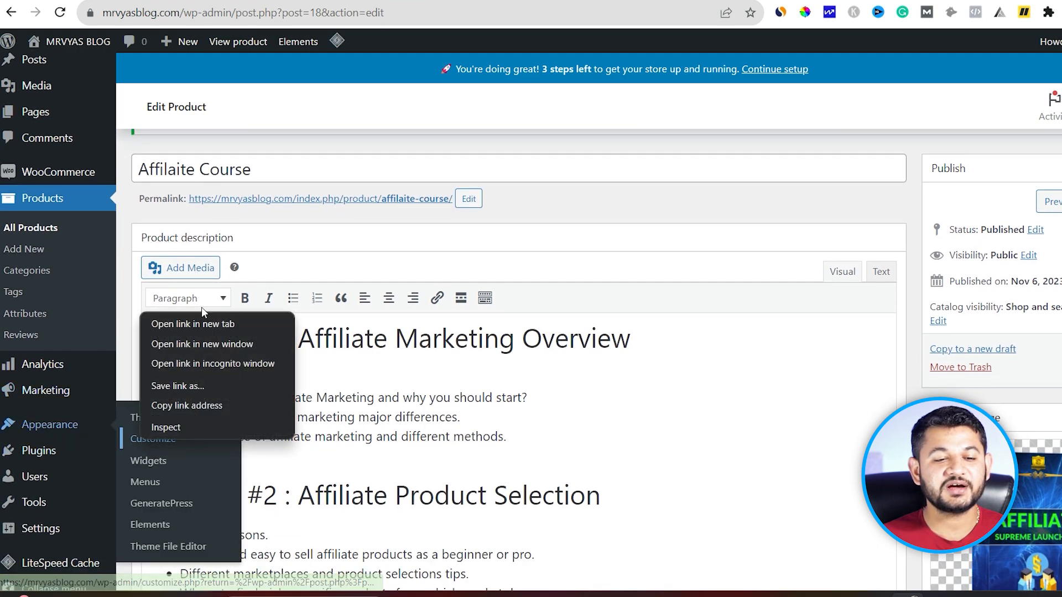
click(202, 322)
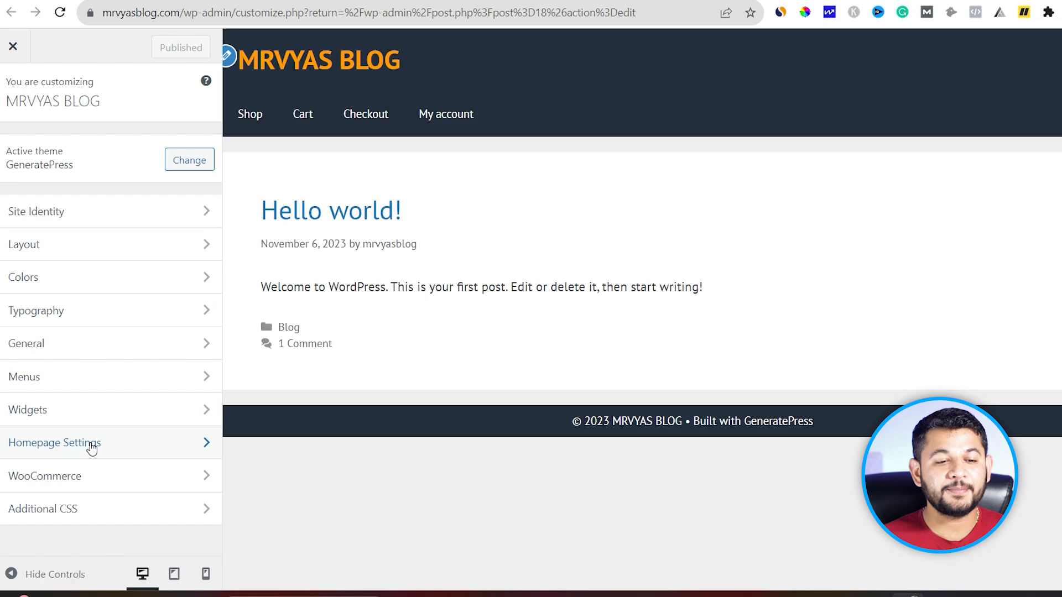
click(90, 443)
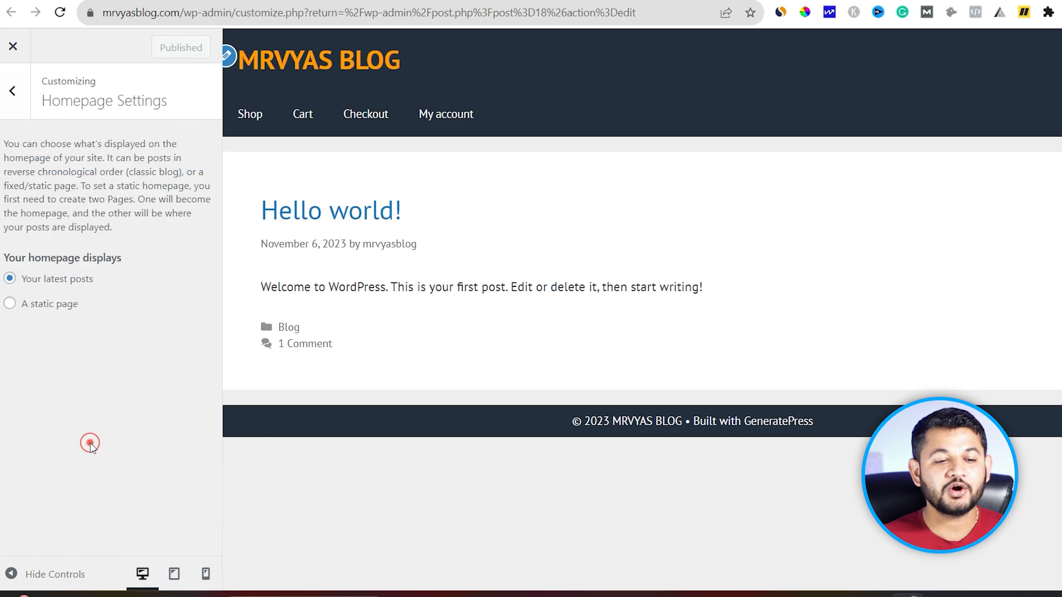
click(10, 303)
click(36, 366)
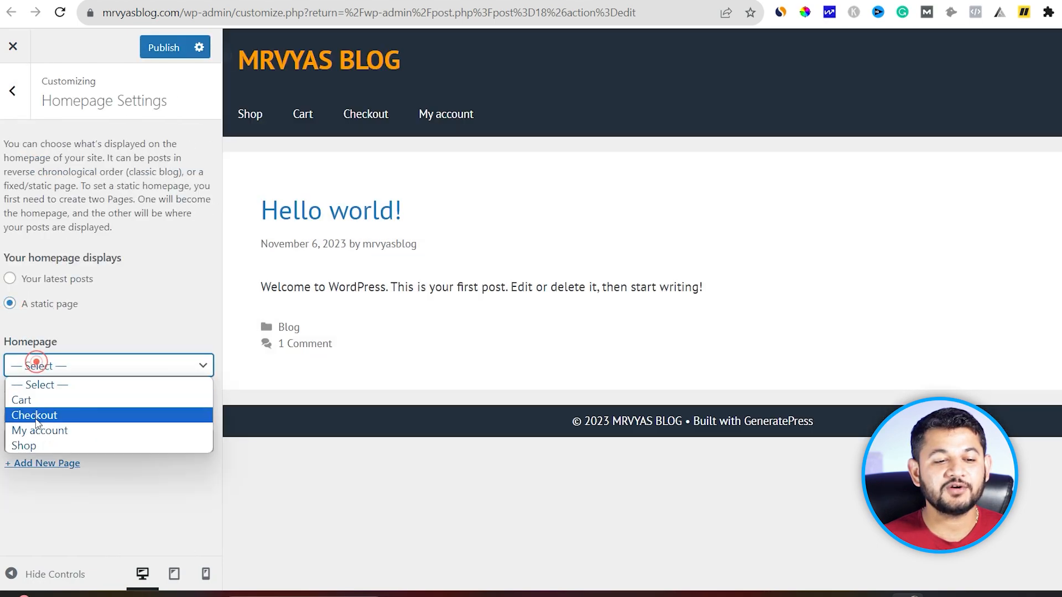
click(32, 445)
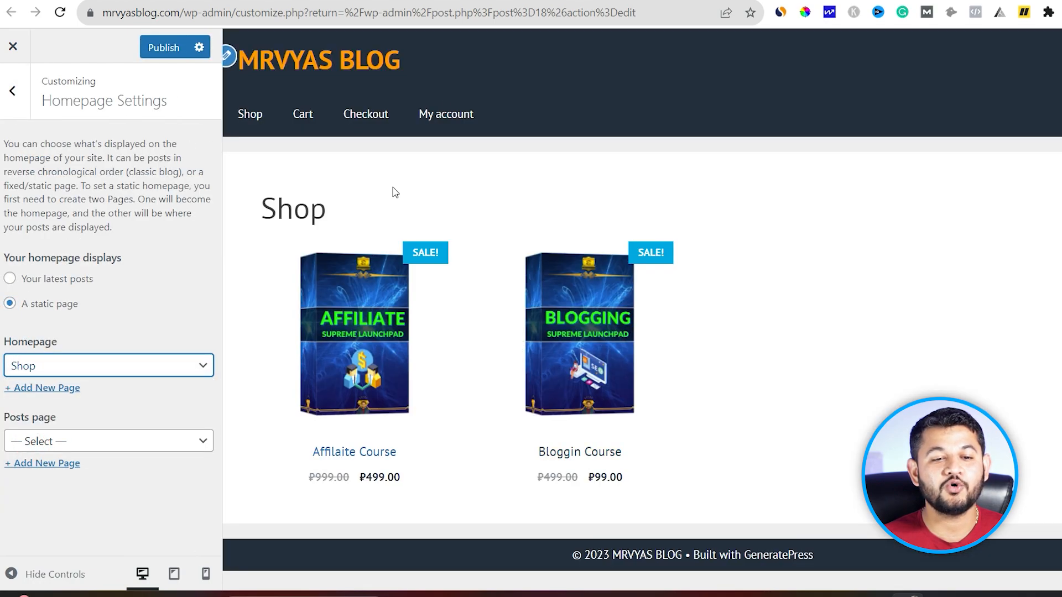
click(154, 46)
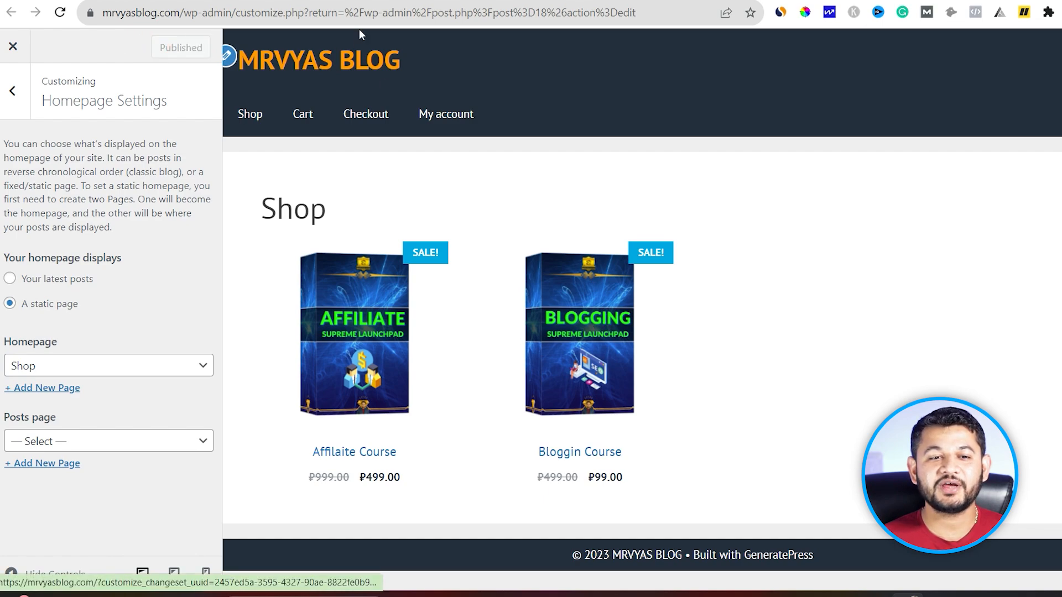
click(332, 1)
Step: Open the storefront in a new tab and go to its home page
mouse_move(65, 46)
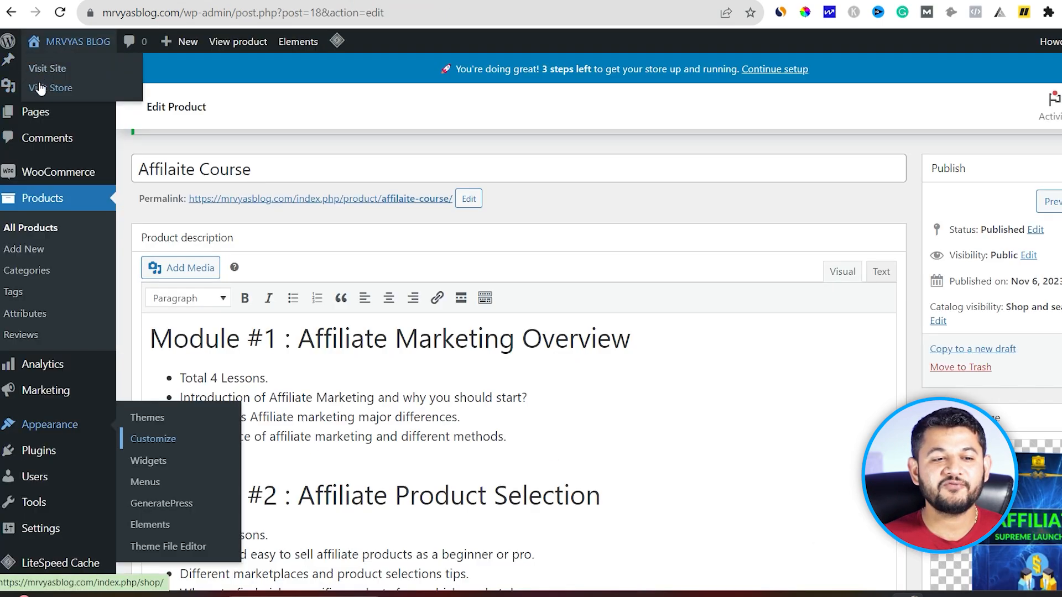
right_click(45, 88)
click(73, 99)
click(443, 1)
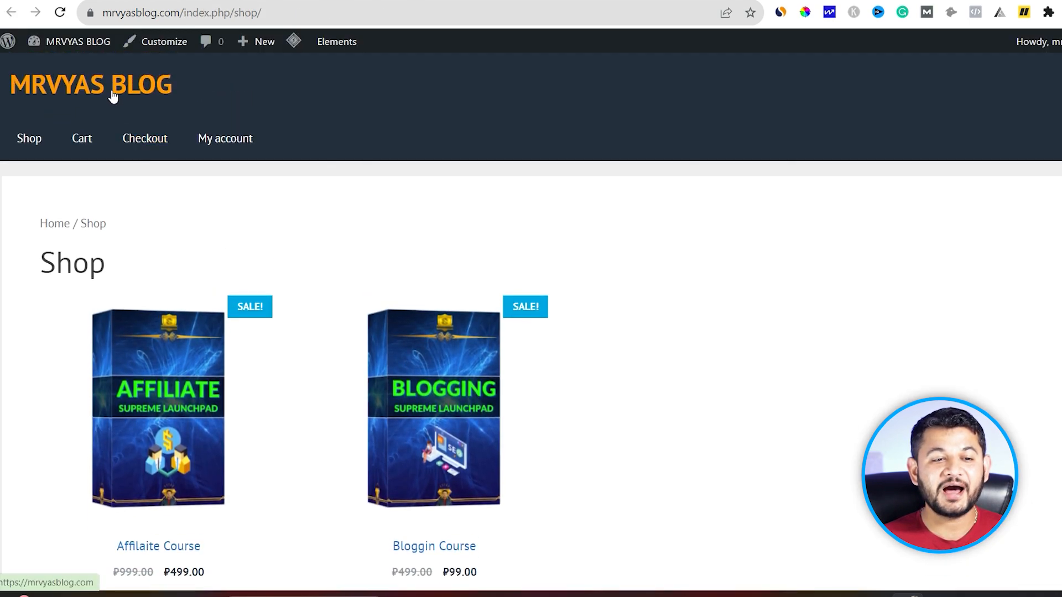
click(114, 96)
scroll(52, 155, down, 1)
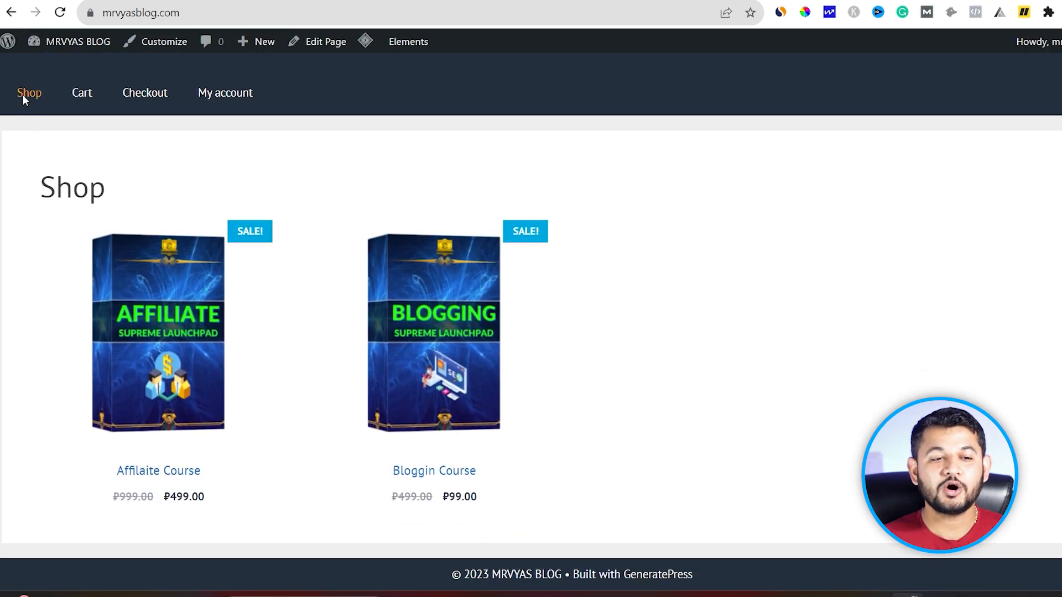
scroll(418, 284, up, 1)
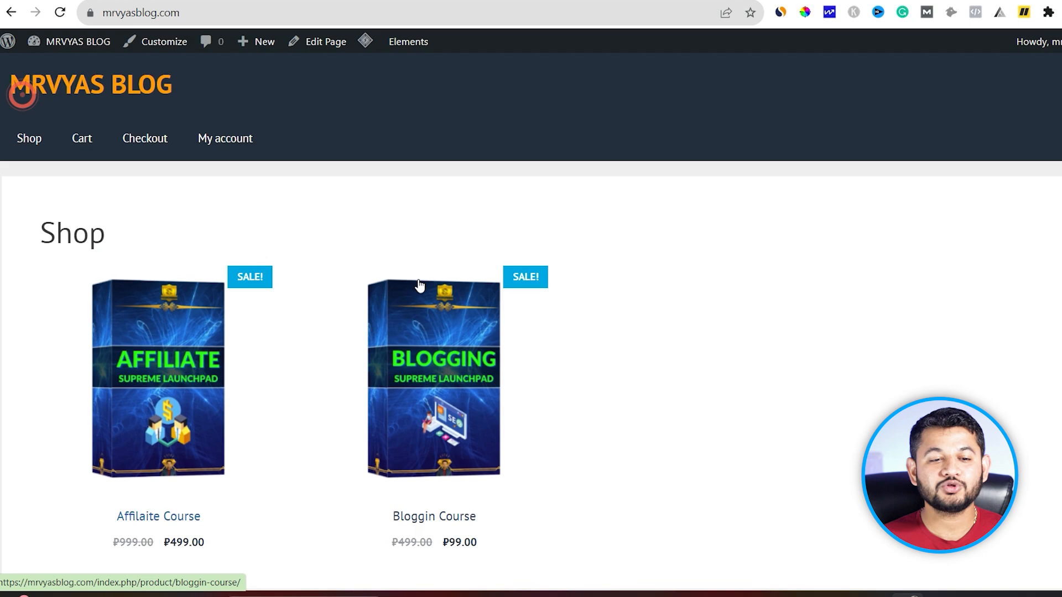
Step: Add the Affilaite Course to the cart and proceed from the cart to checkout
click(209, 392)
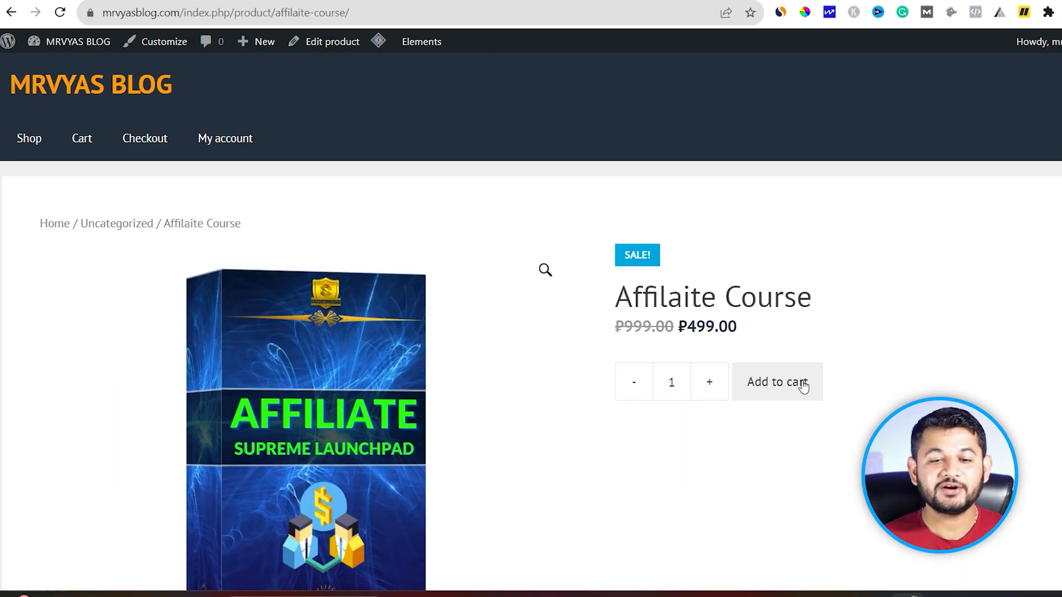
click(802, 382)
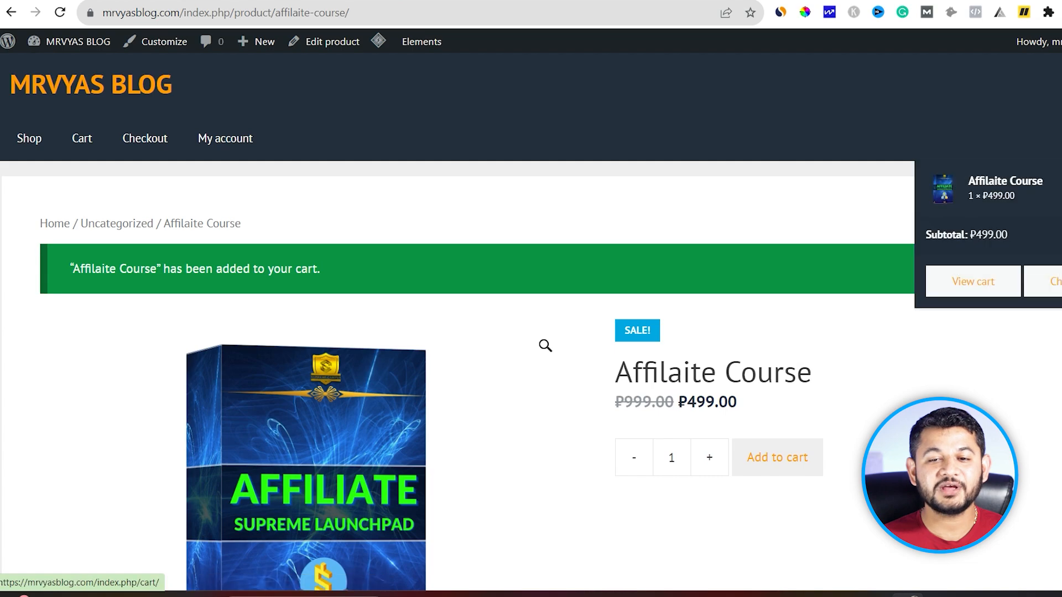
click(1029, 209)
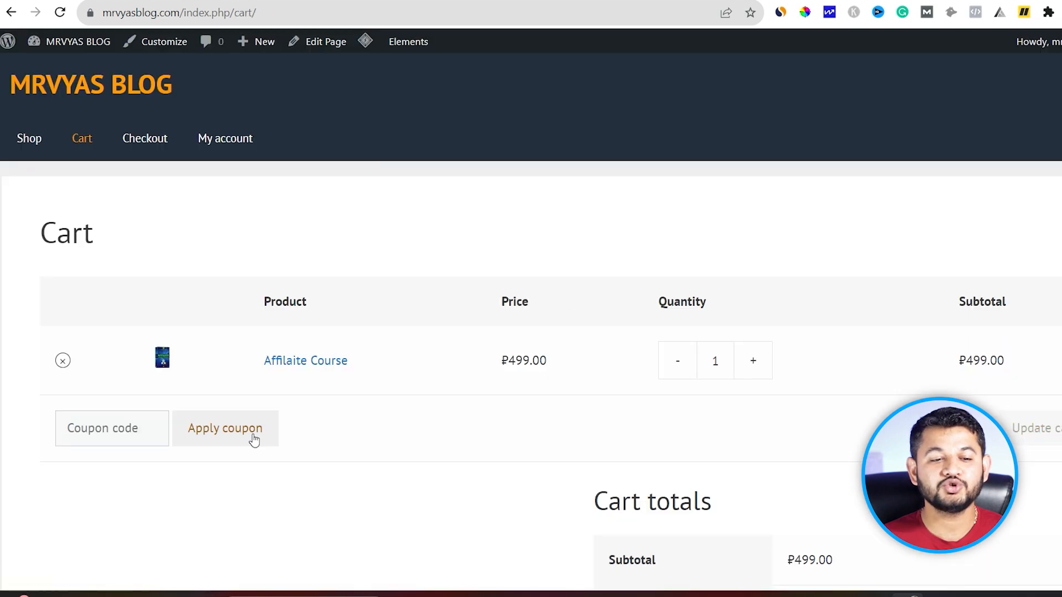
scroll(252, 437, down, 3)
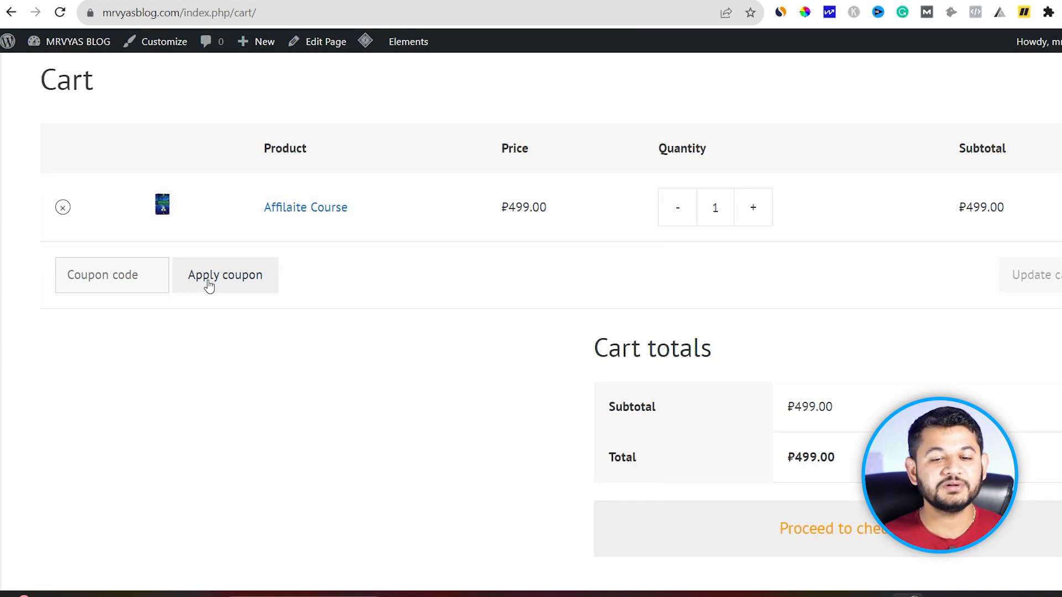
scroll(209, 286, down, 2)
click(908, 449)
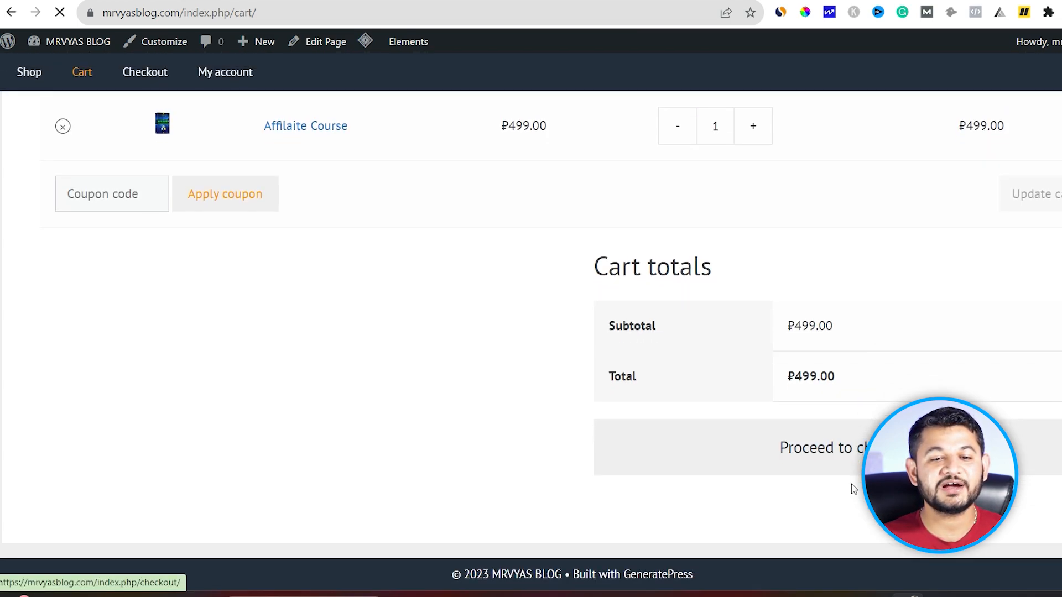
scroll(805, 344, down, 3)
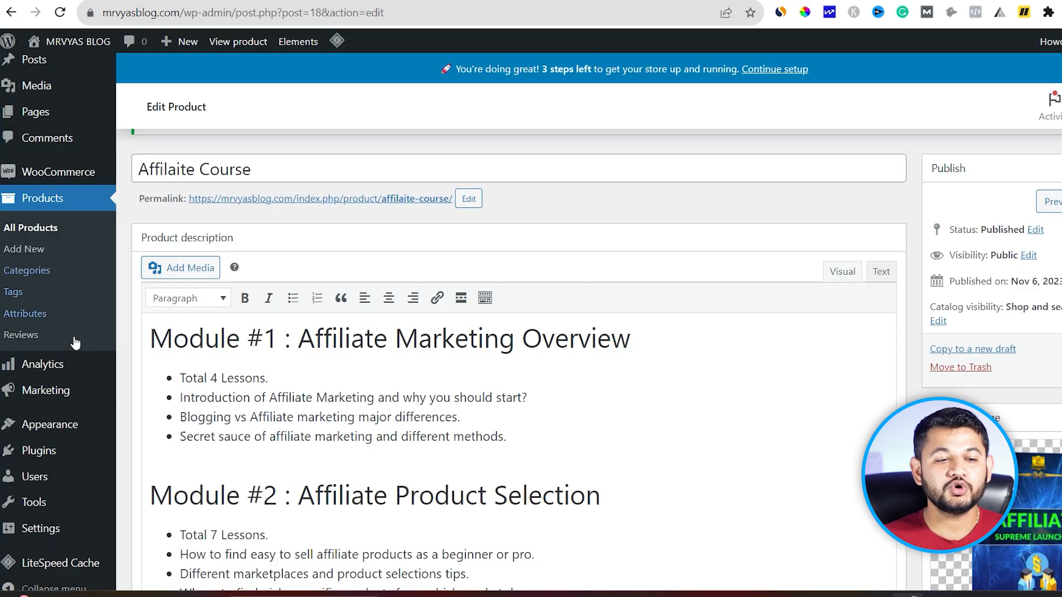
Step: In Product data, uncheck Virtual and check Downloadable for the Affilaite Course
scroll(568, 428, down, 1)
scroll(569, 427, down, 20)
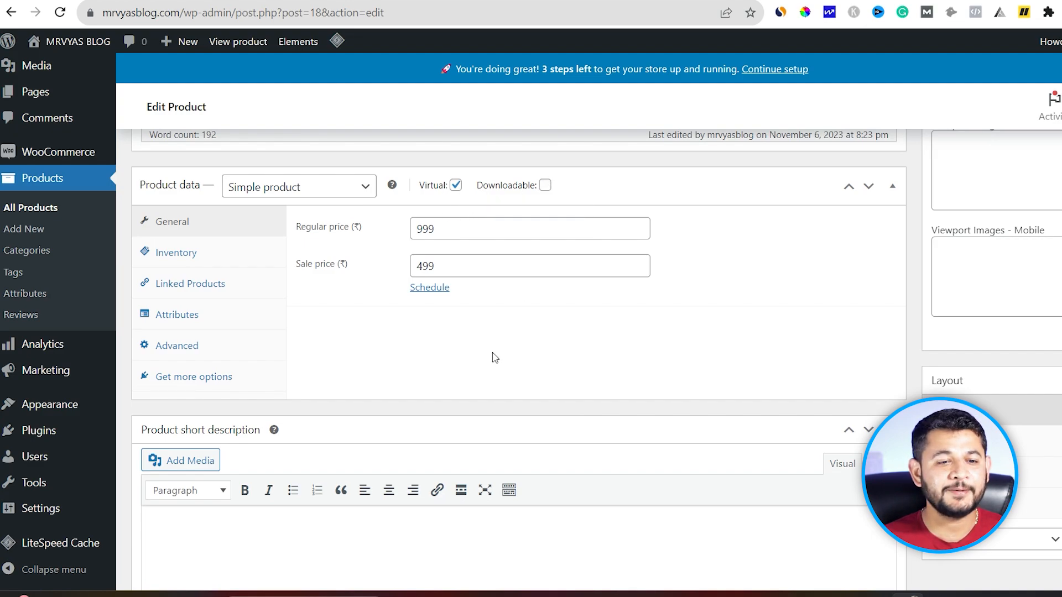
click(456, 186)
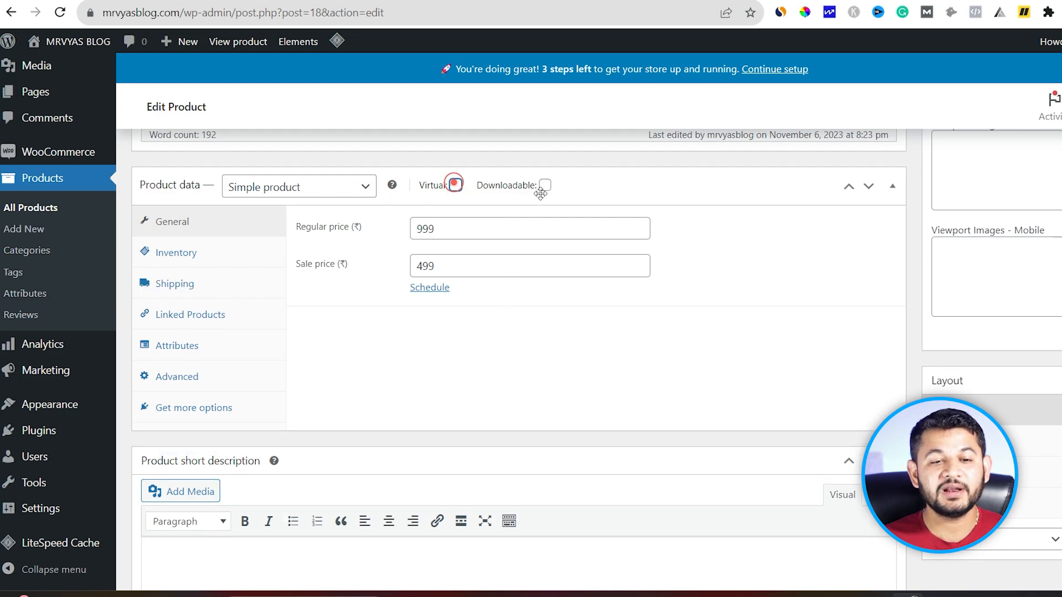
click(545, 186)
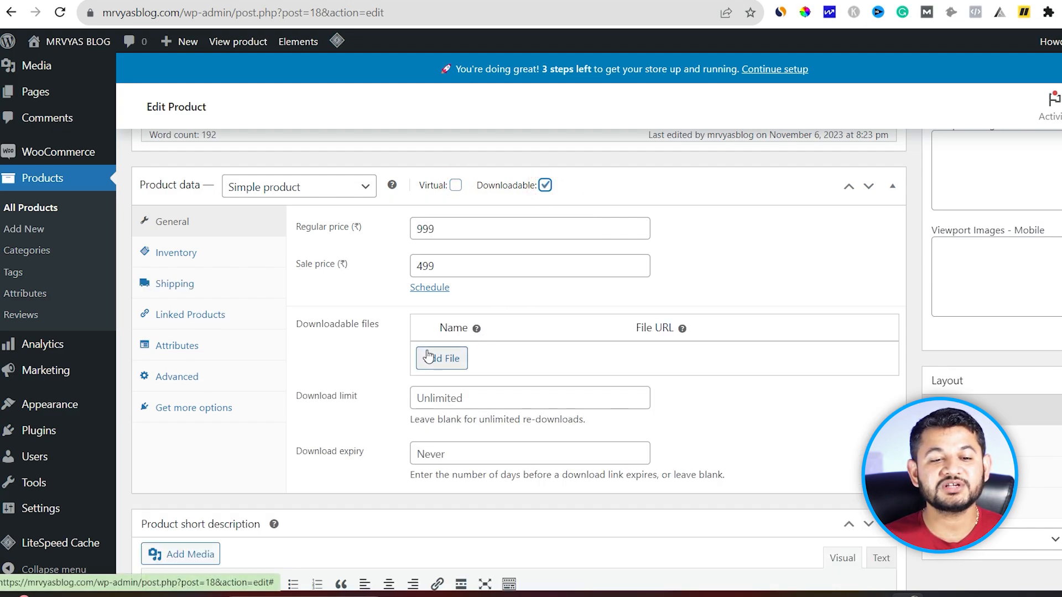
scroll(437, 357, down, 1)
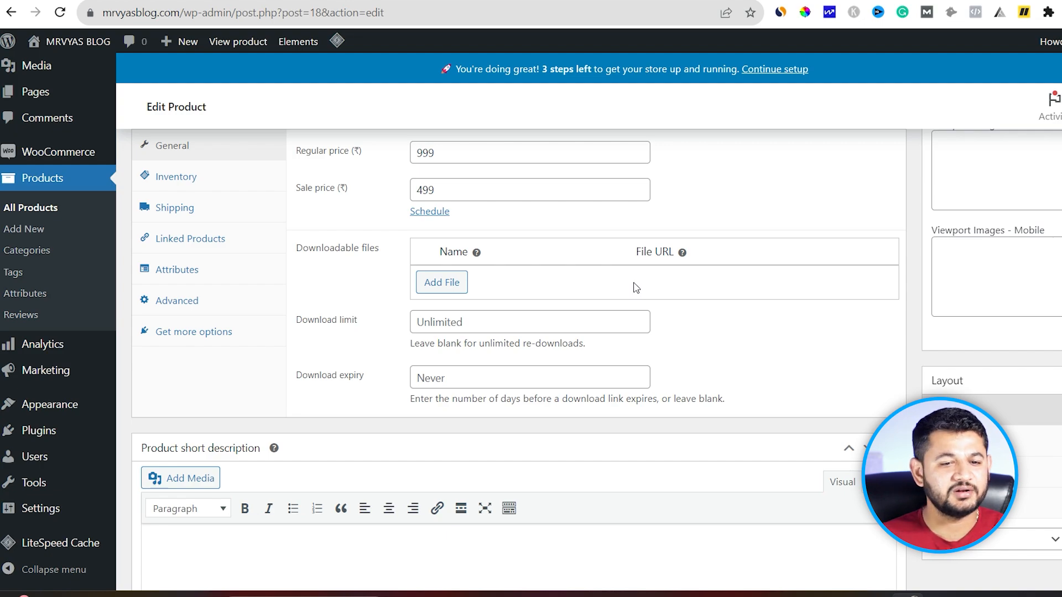
scroll(483, 307, up, 4)
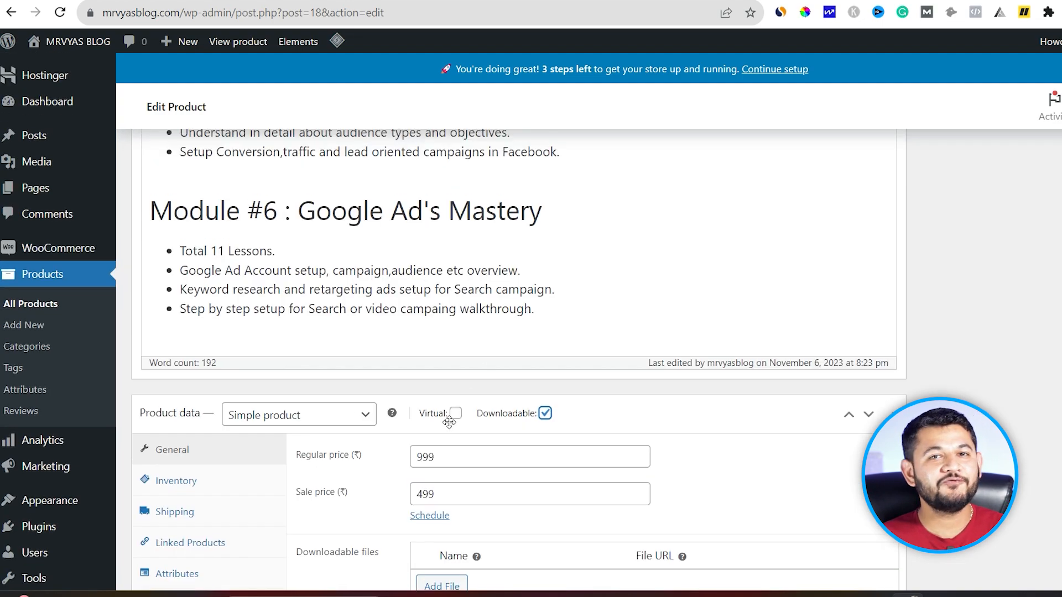
mouse_move(453, 424)
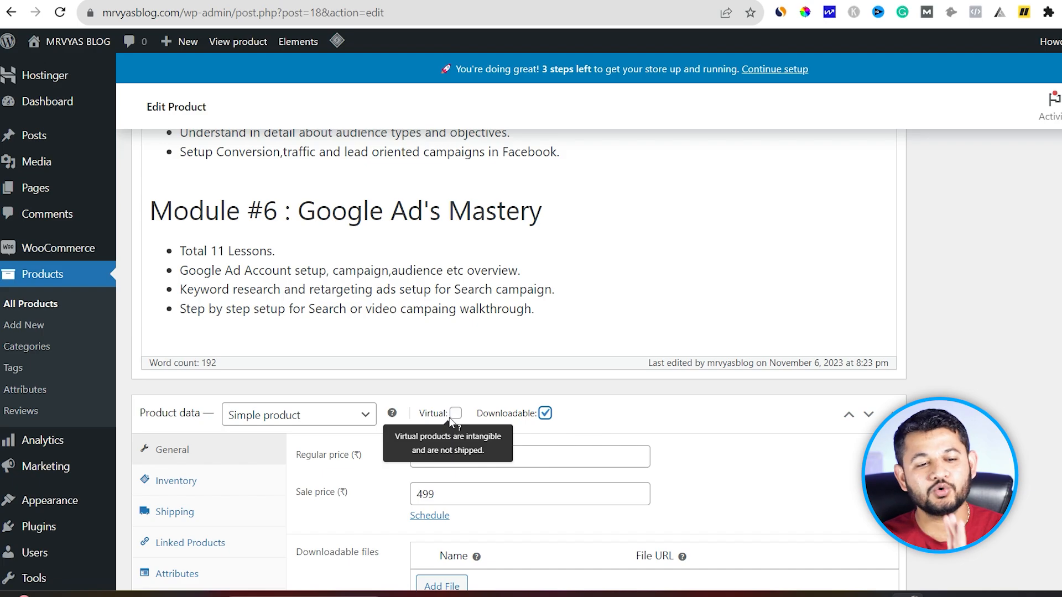
scroll(453, 424, down, 4)
scroll(406, 433, down, 6)
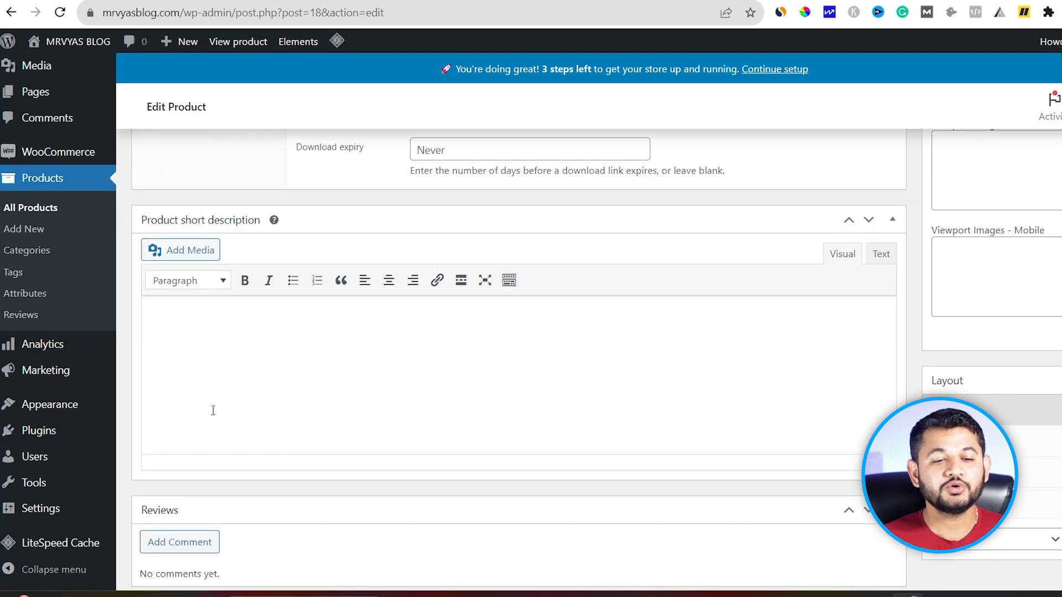
scroll(474, 382, up, 1)
scroll(1015, 423, up, 15)
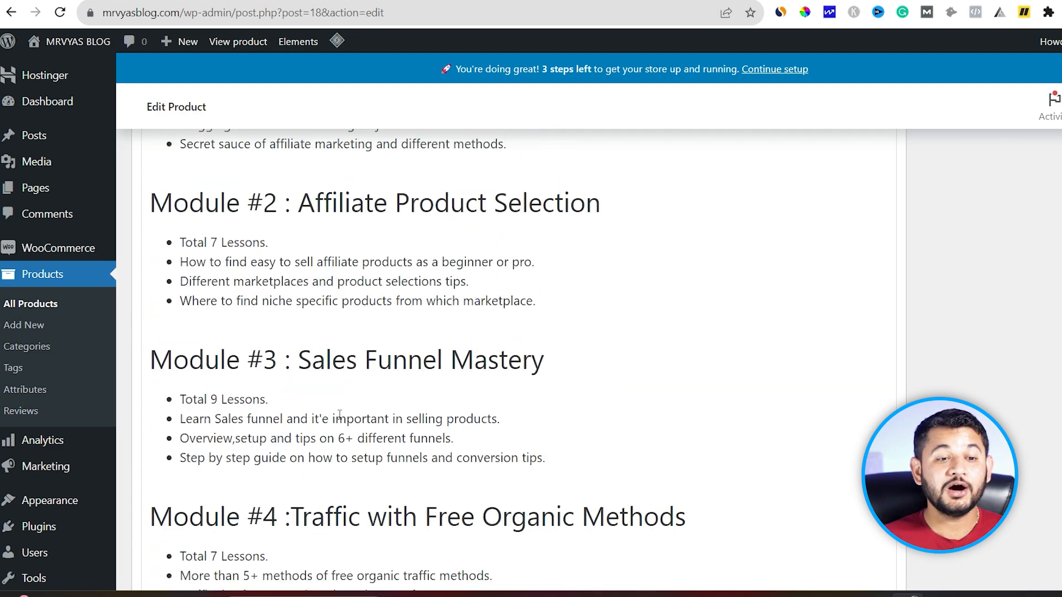
mouse_move(59, 468)
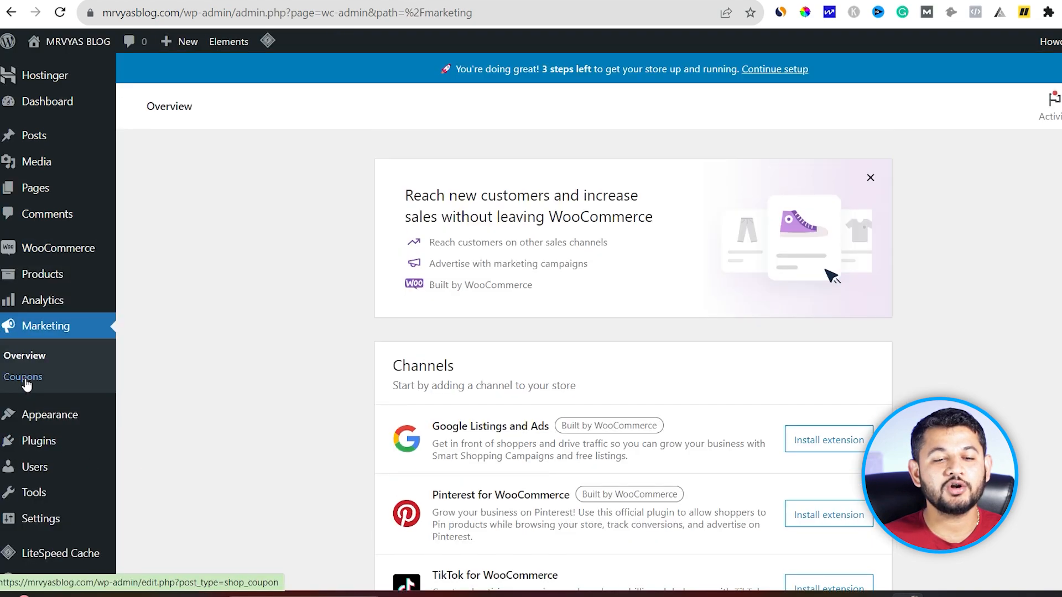
Step: Create coupon MRVYAS as a Fixed cart discount of 500 expiring 2023-11-09
click(25, 384)
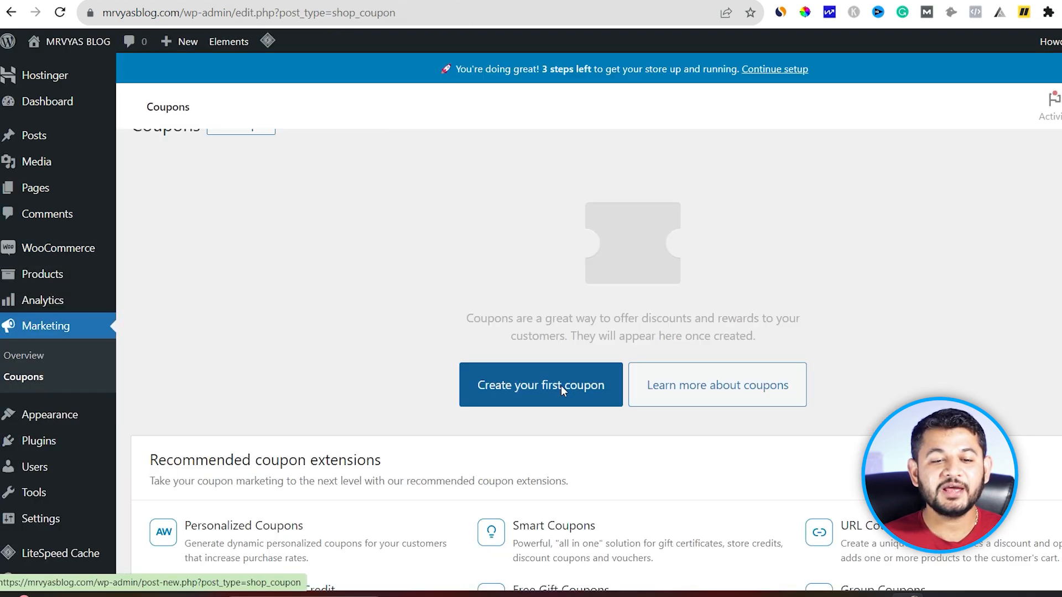
click(546, 419)
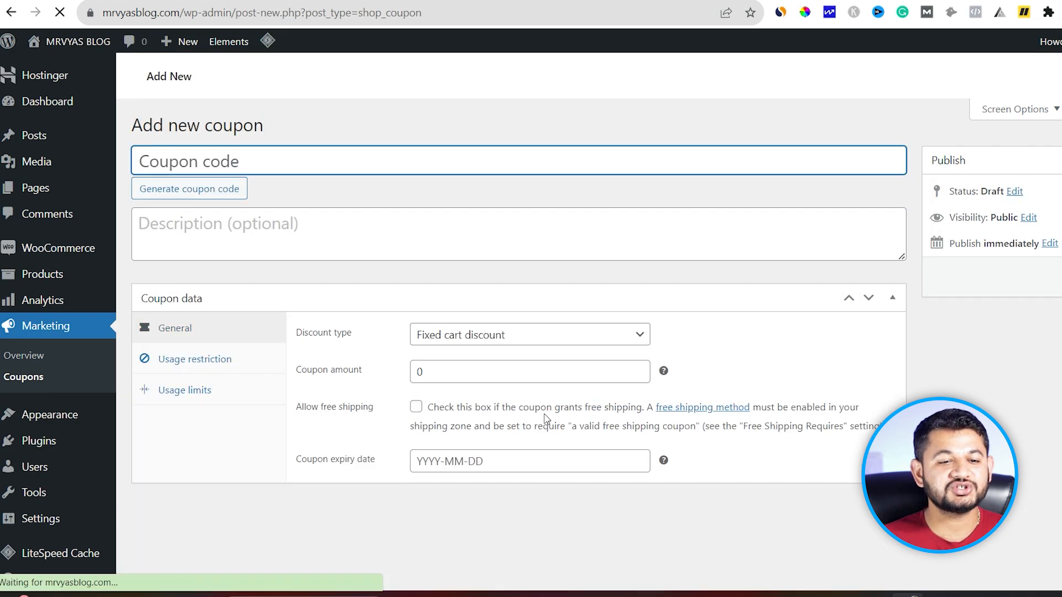
click(221, 192)
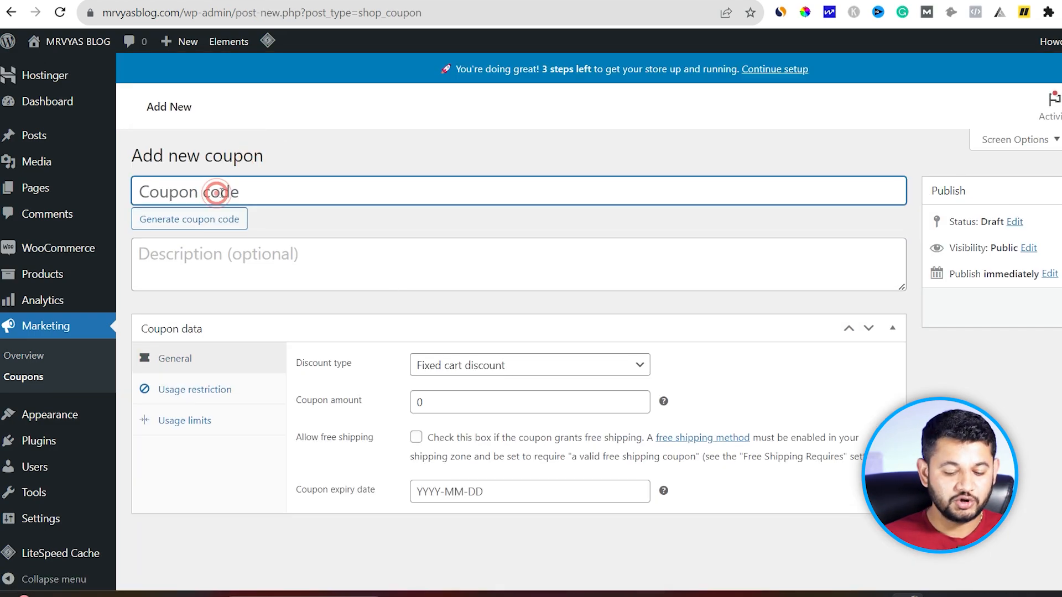
text(MRVYAS)
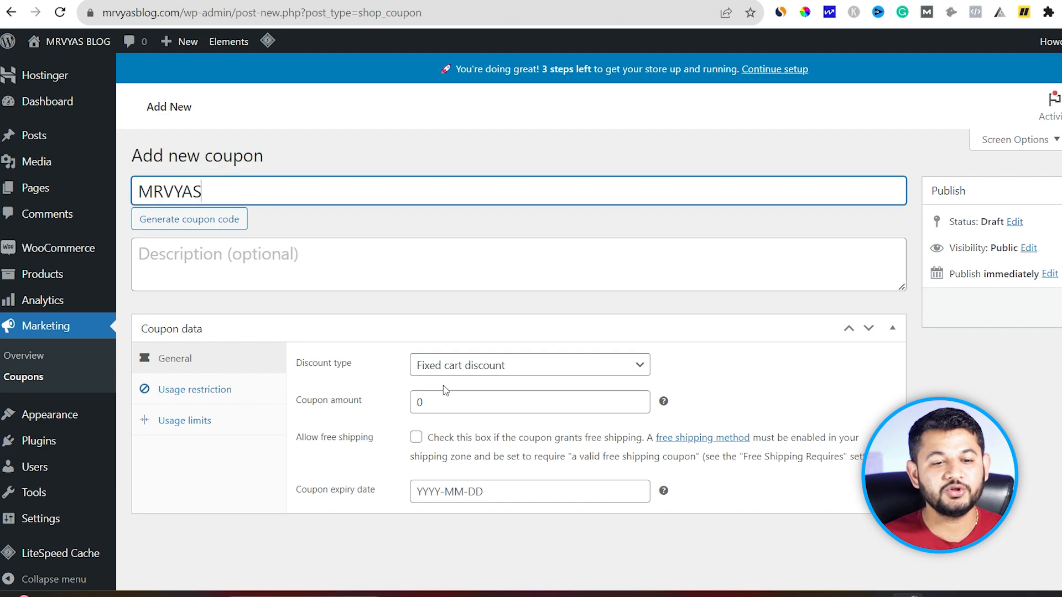
click(471, 365)
click(458, 399)
double_click(448, 404)
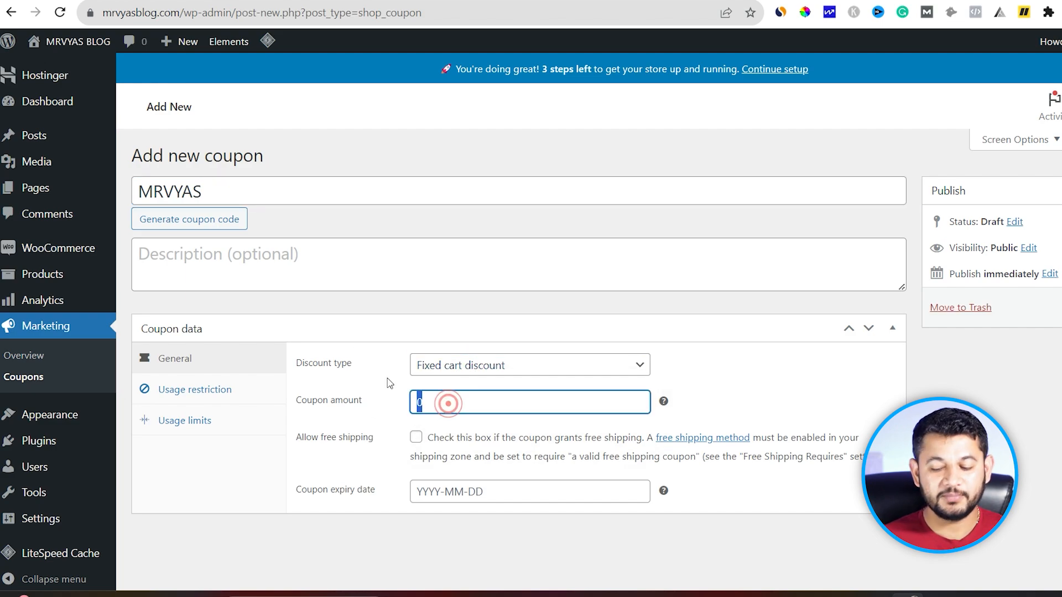
text(500)
click(426, 492)
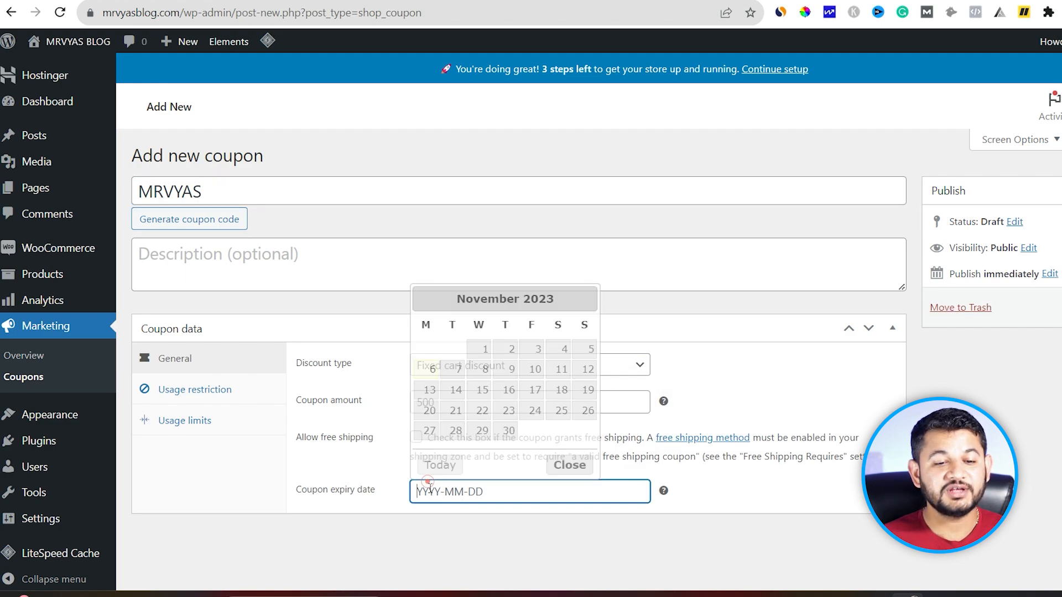
click(512, 366)
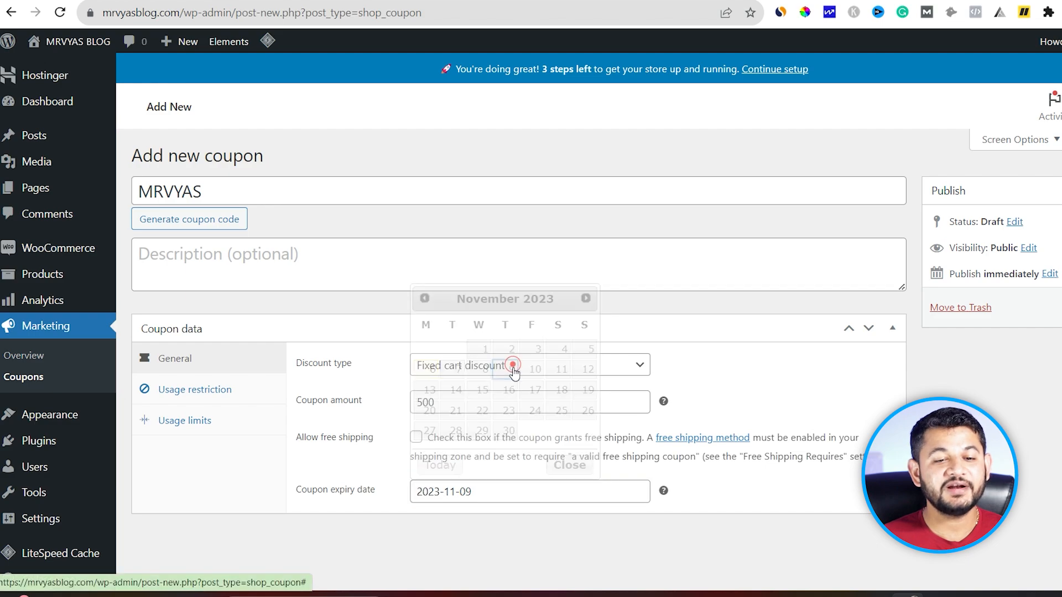
Step: Restrict the coupon to the Bloggin Course and Affilaite Course products
click(221, 393)
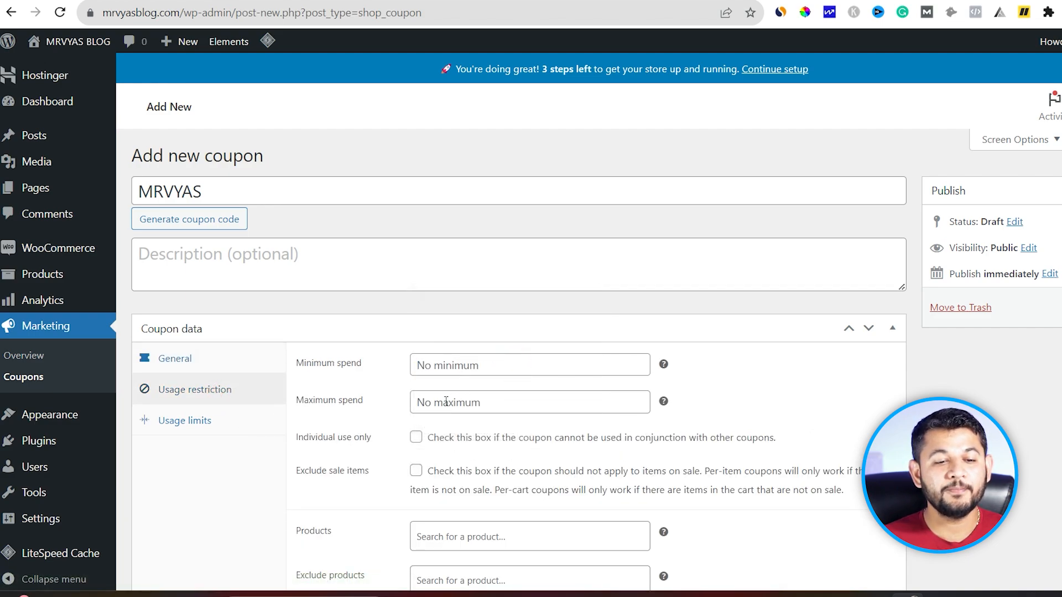
scroll(446, 401, down, 3)
click(460, 386)
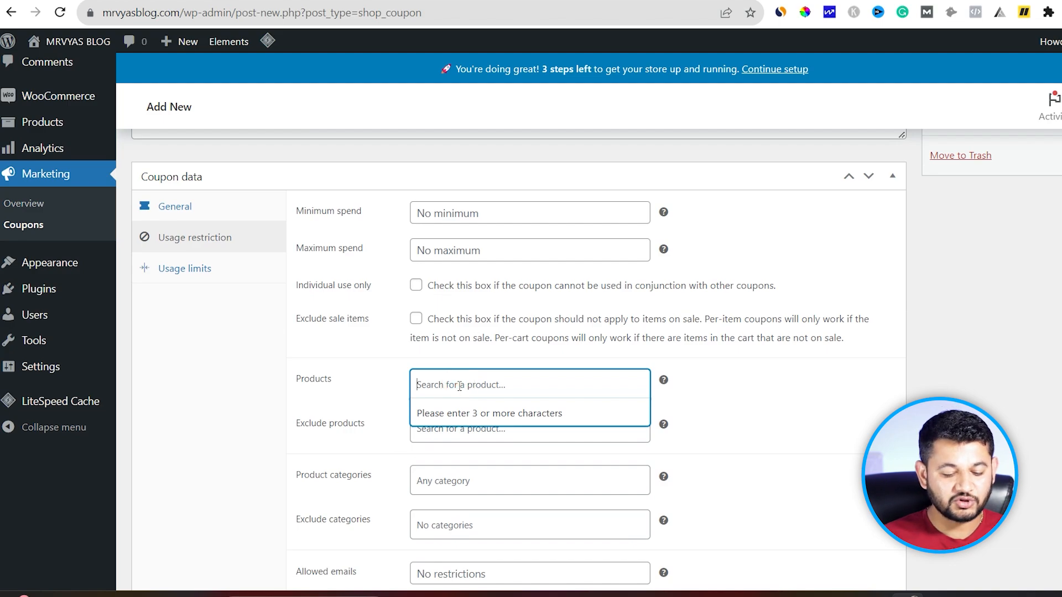
text(AFFILI)
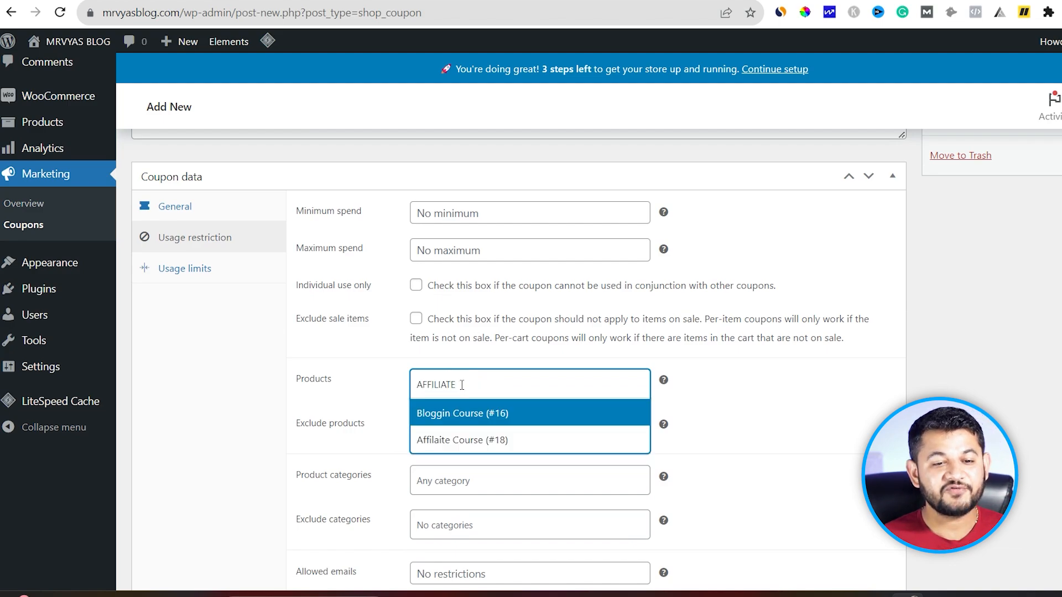
text(ATE)
click(452, 415)
text(AFFI)
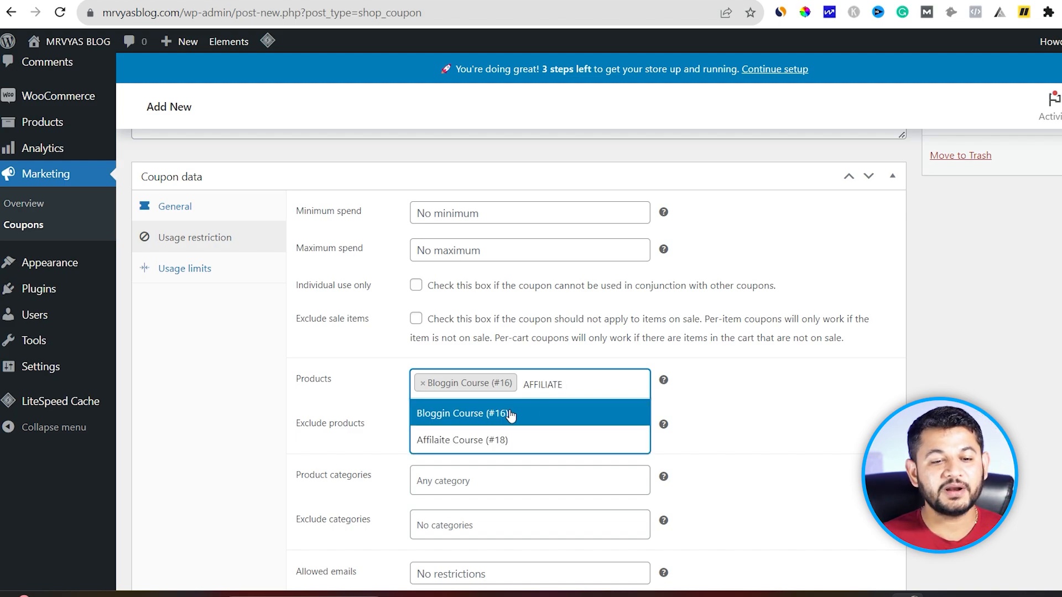
click(487, 440)
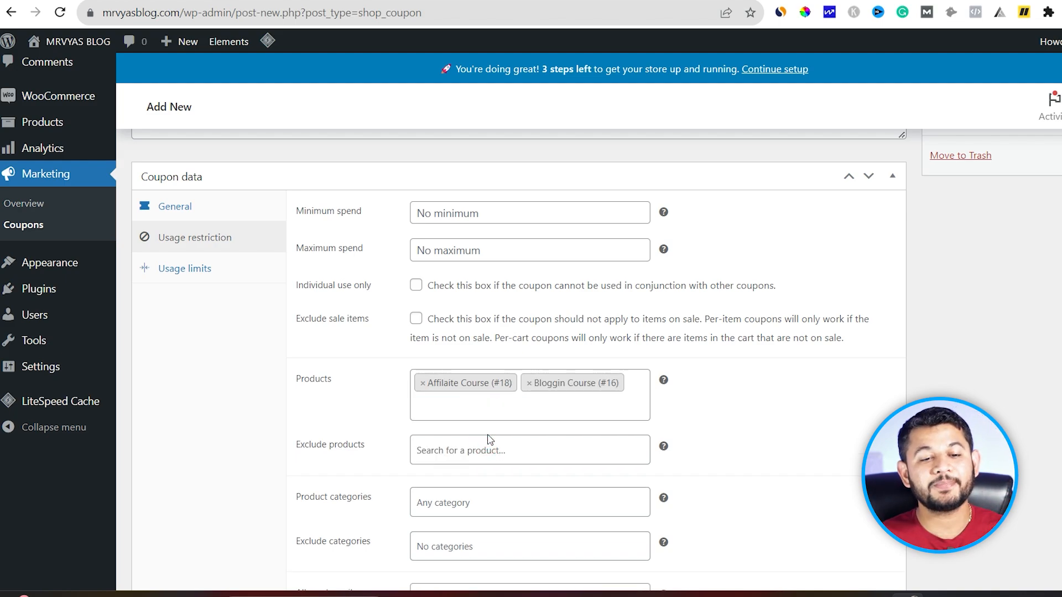
scroll(511, 416, down, 1)
scroll(257, 282, up, 4)
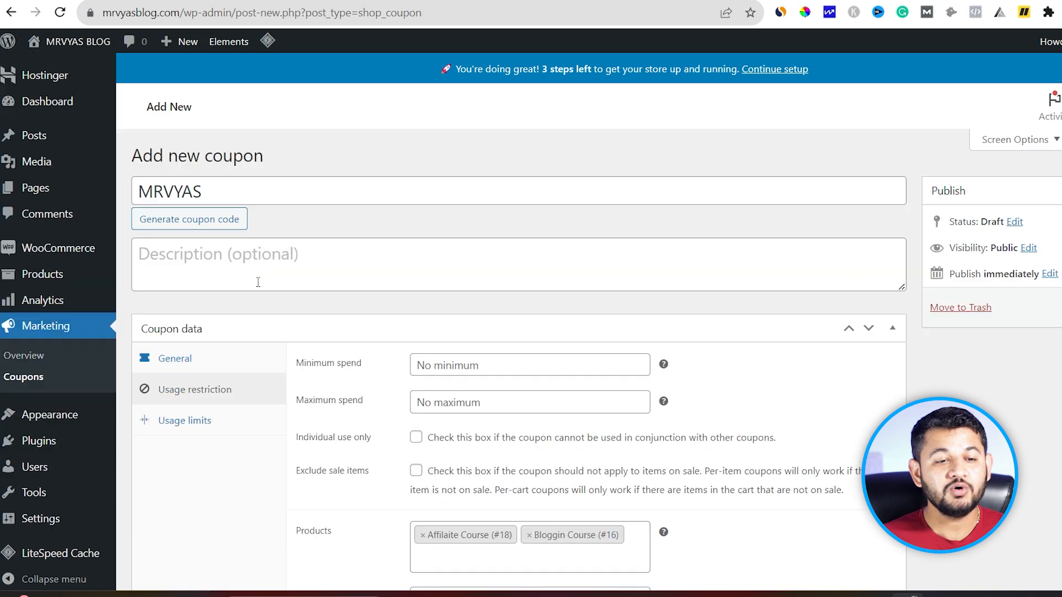
Step: Recheck the coupon's 500 amount and expiry date in General settings
click(175, 359)
click(458, 402)
double_click(459, 402)
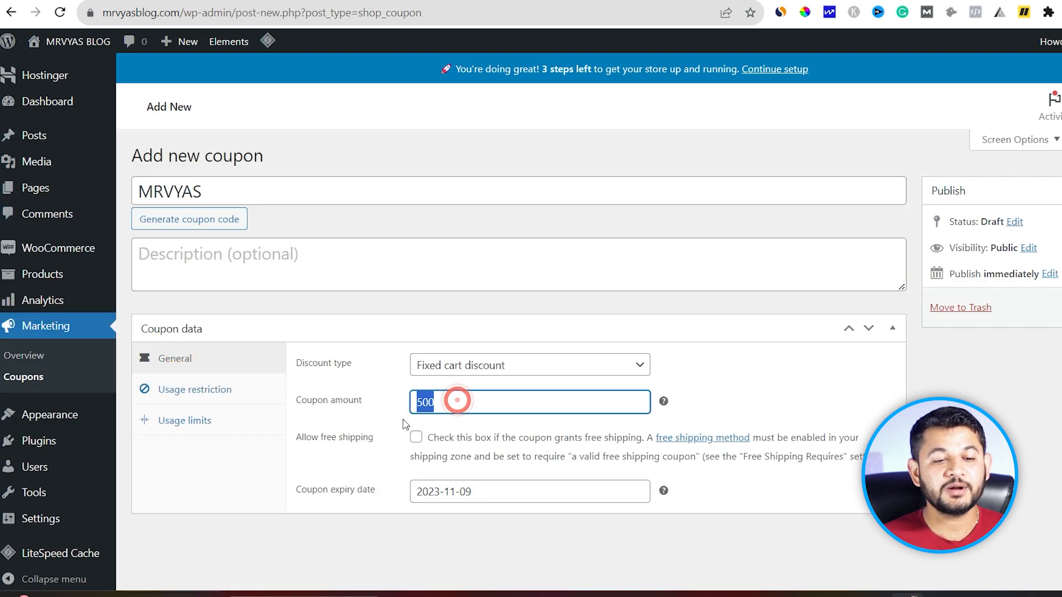
click(489, 491)
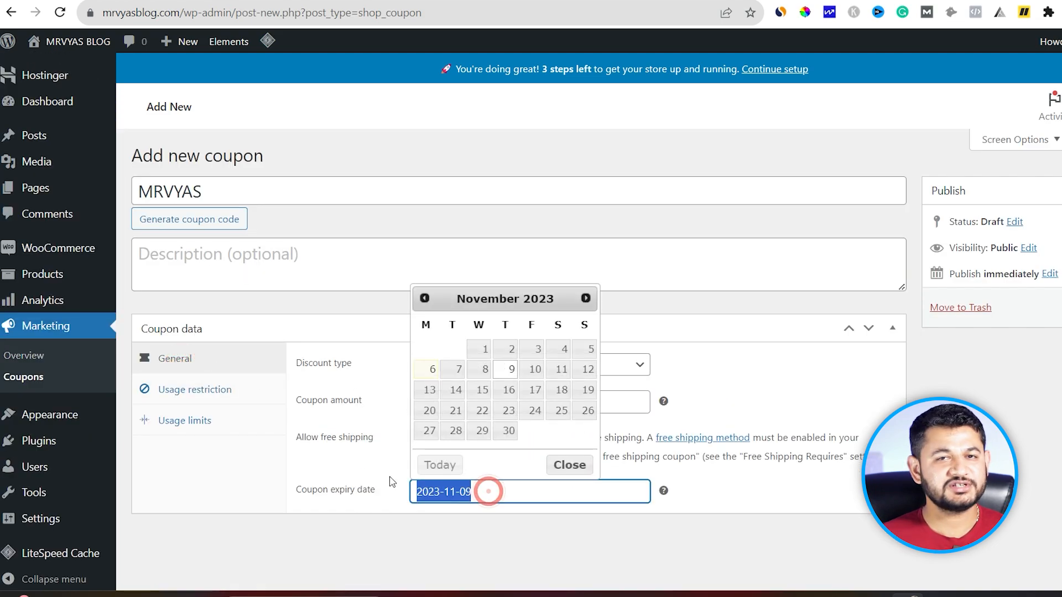
click(192, 392)
scroll(443, 409, down, 5)
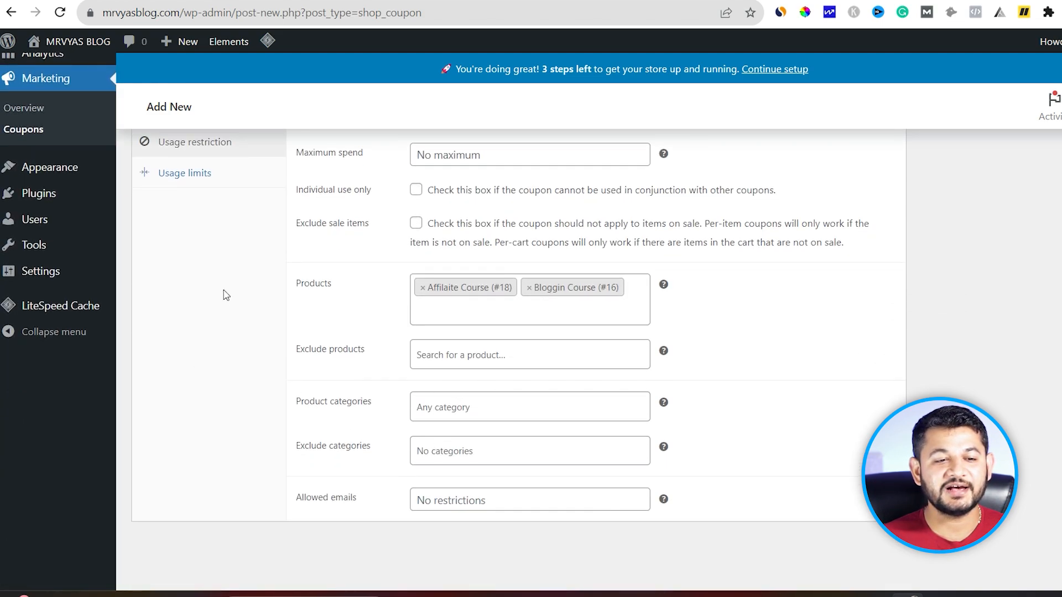
Step: Limit the coupon to 1 use per user, unlimited per coupon, and publish it
click(204, 173)
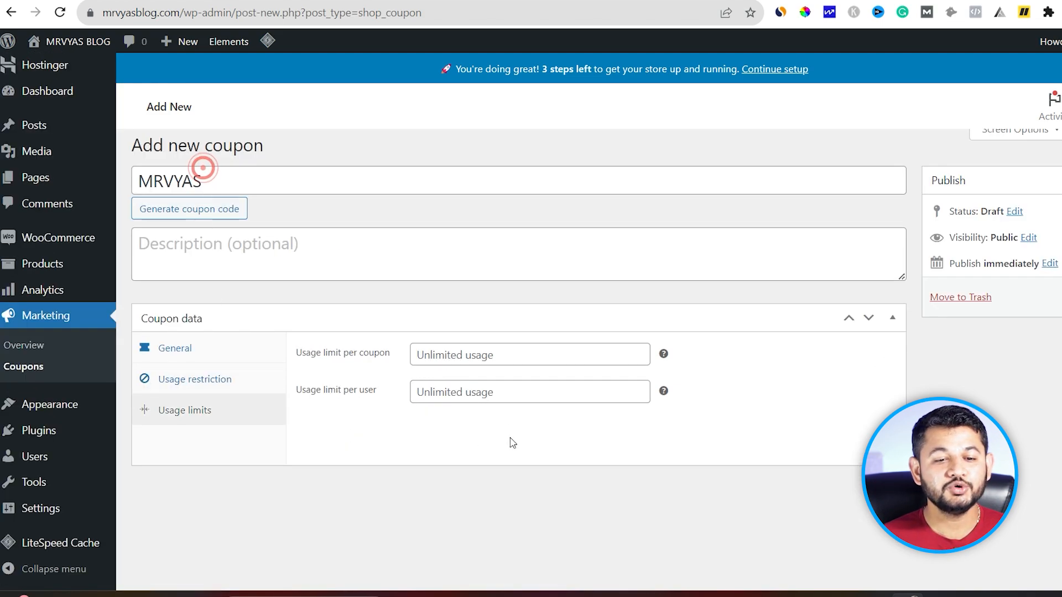
click(490, 349)
text(1)
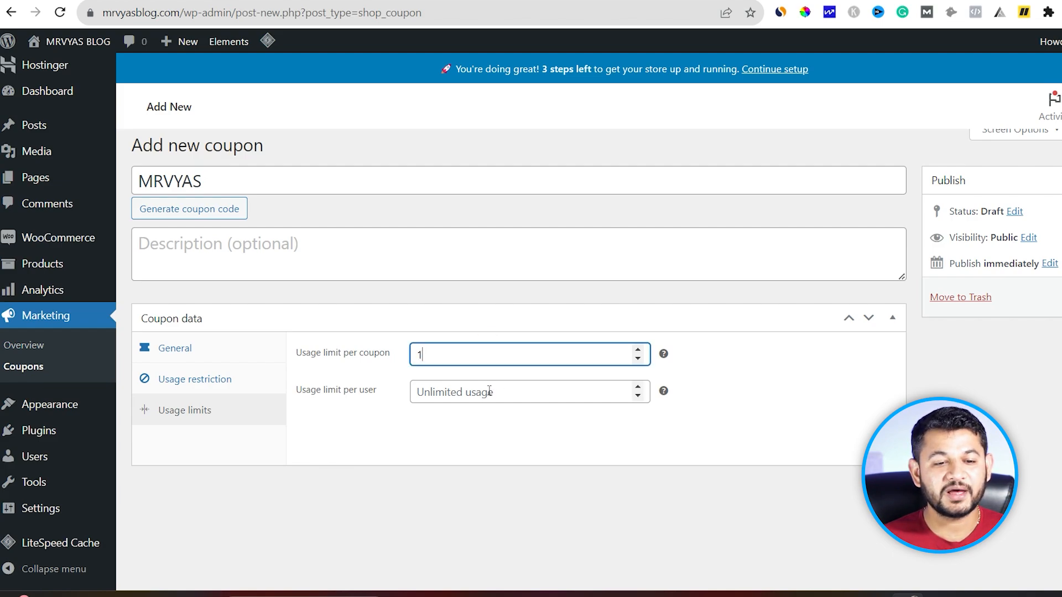
click(490, 392)
text(1)
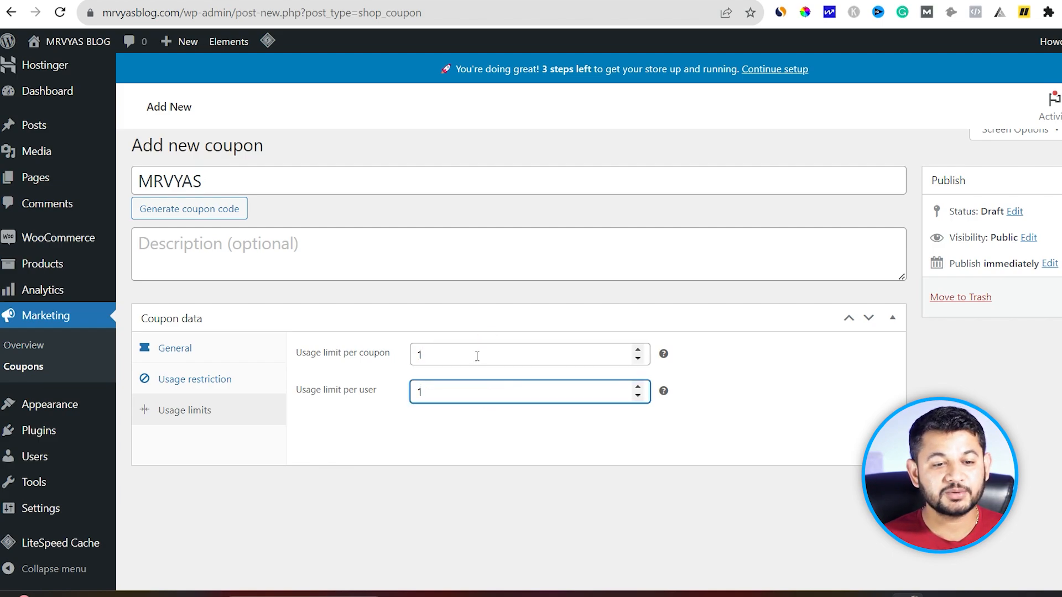
drag(444, 356, 407, 354)
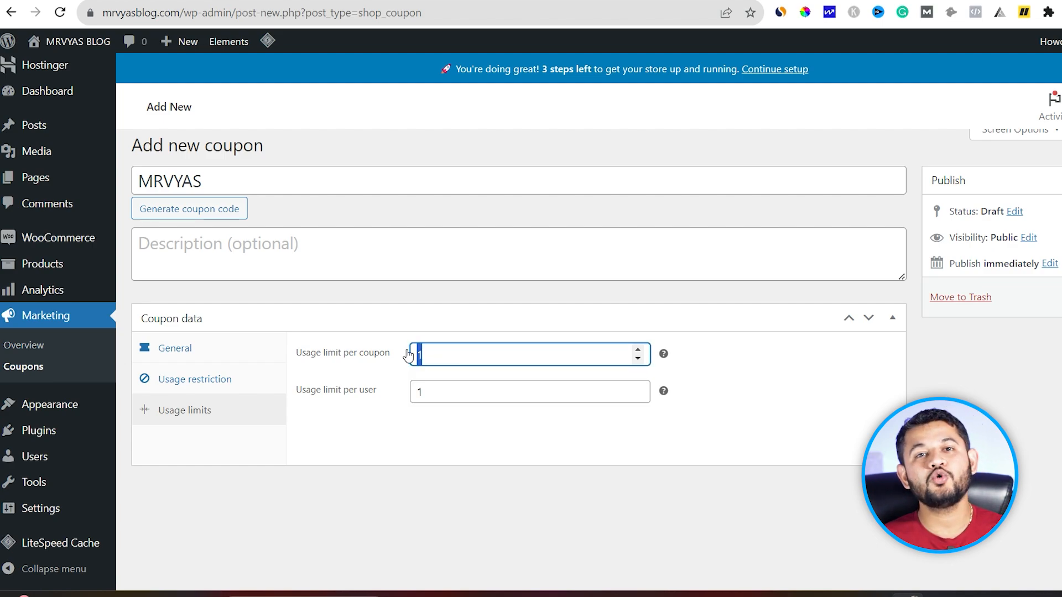
key(BackSpace)
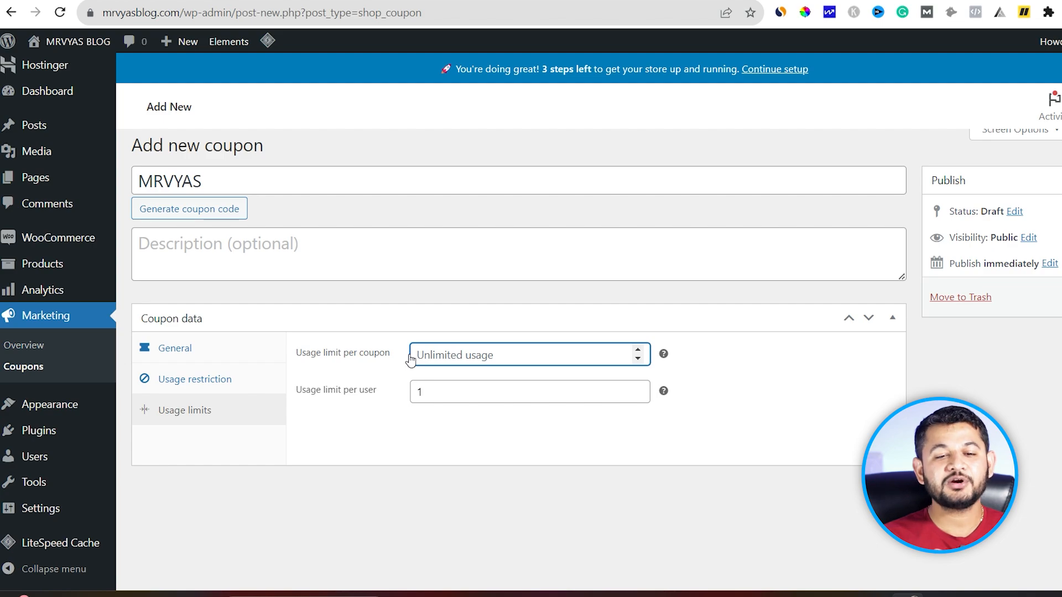
click(1061, 297)
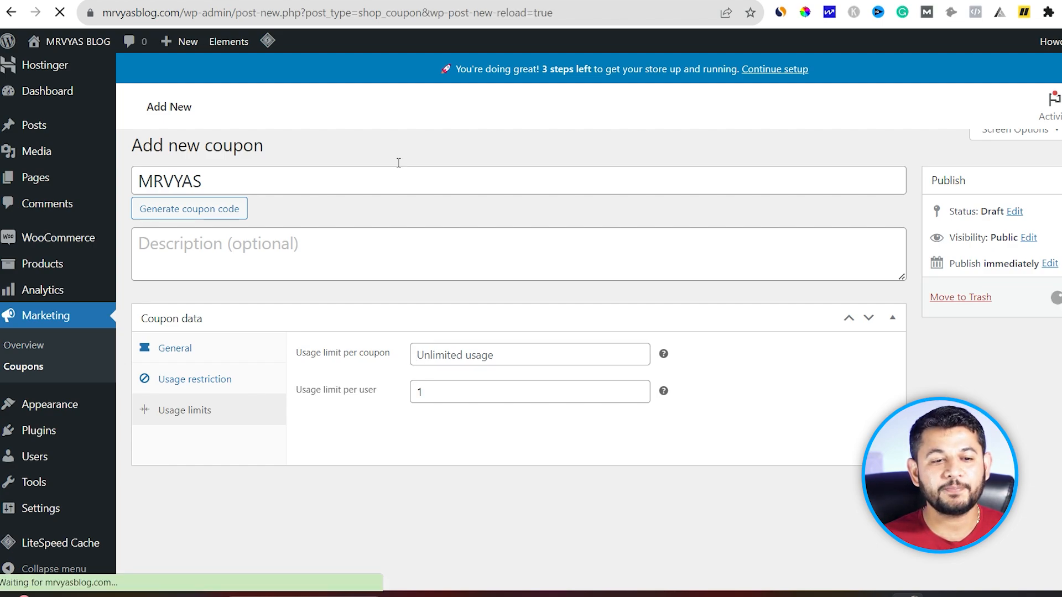
Step: Apply coupon code MRVYAS in the cart, bringing the course total to ₱0.00
click(216, 177)
drag(219, 214, 137, 215)
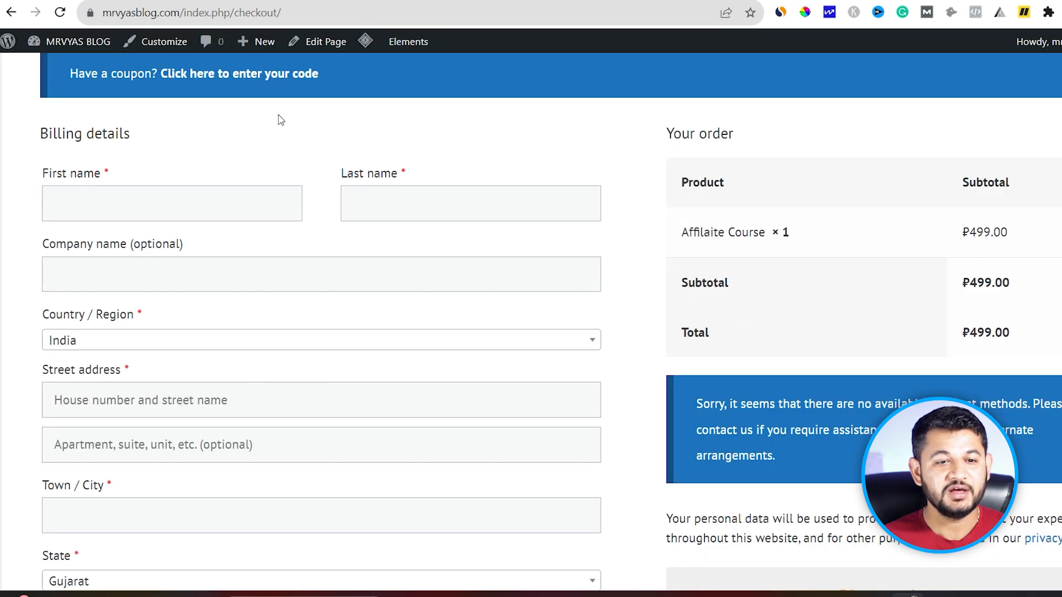
click(12, 12)
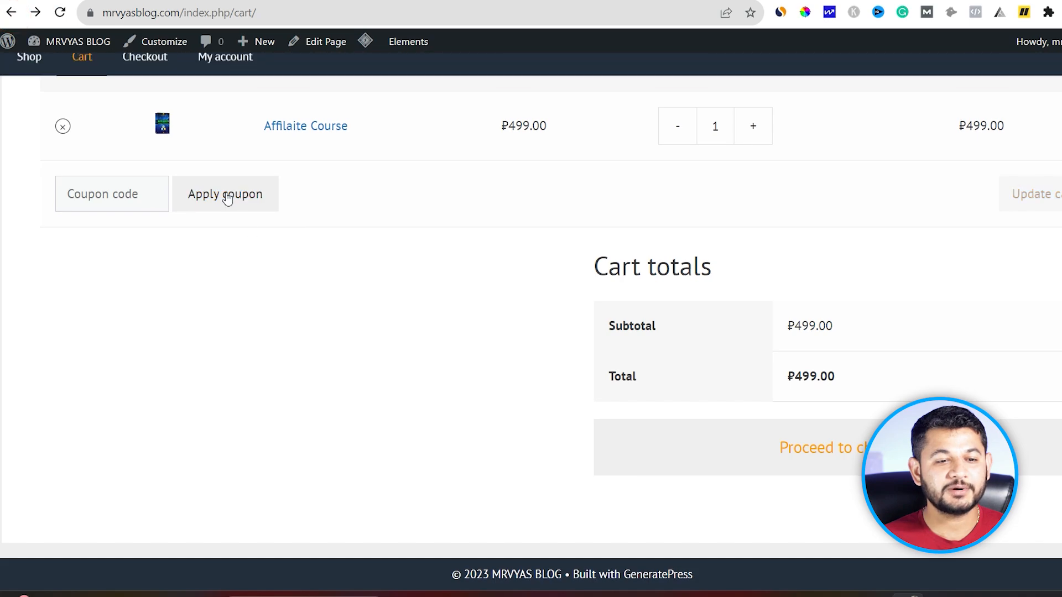
click(226, 193)
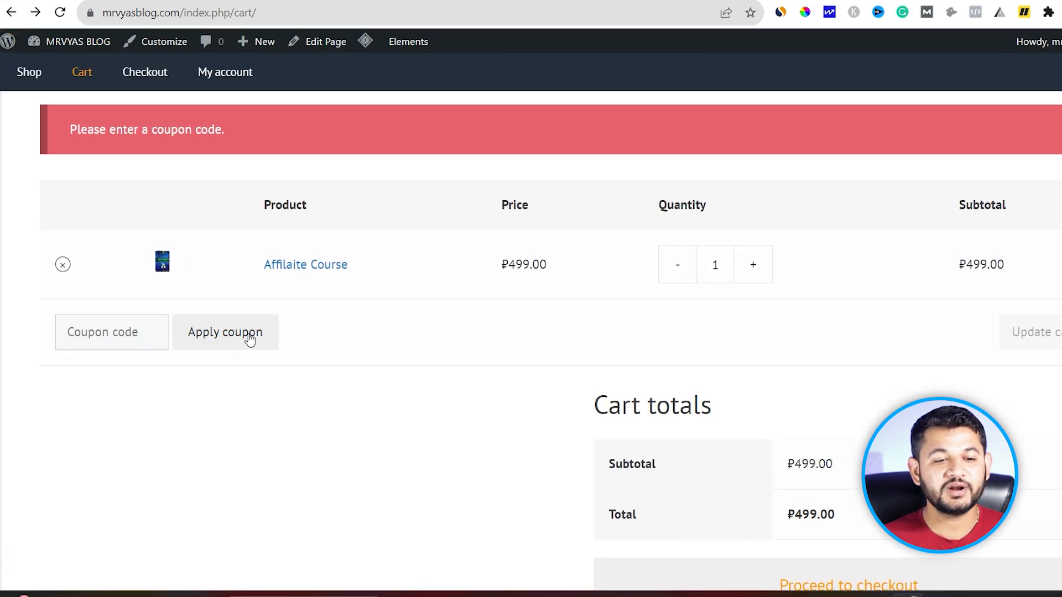
click(246, 333)
click(116, 332)
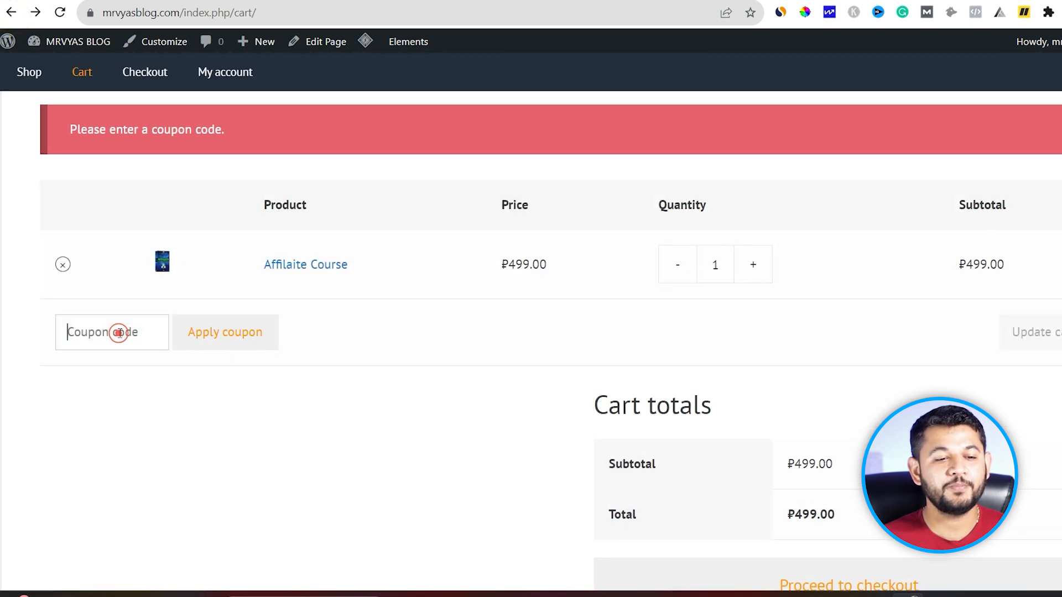
text(MRVYAS)
click(243, 342)
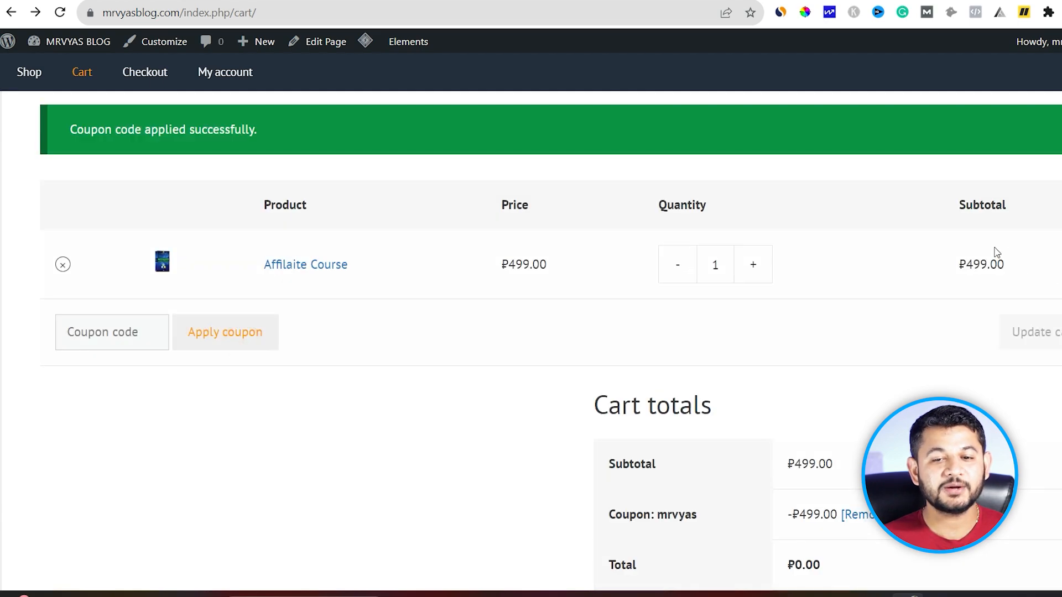
scroll(811, 457, down, 1)
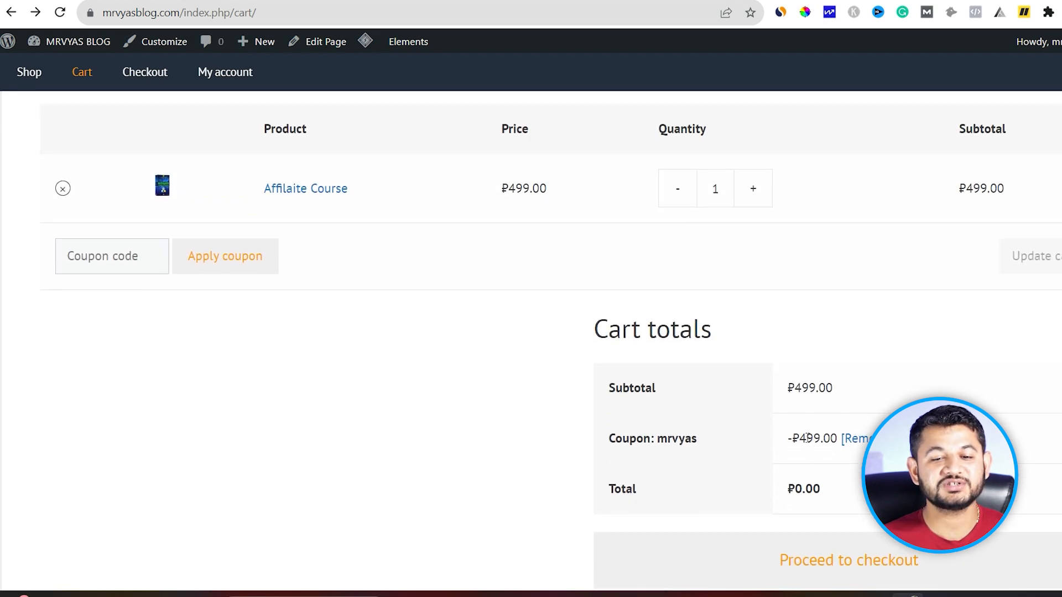
drag(807, 437, 835, 436)
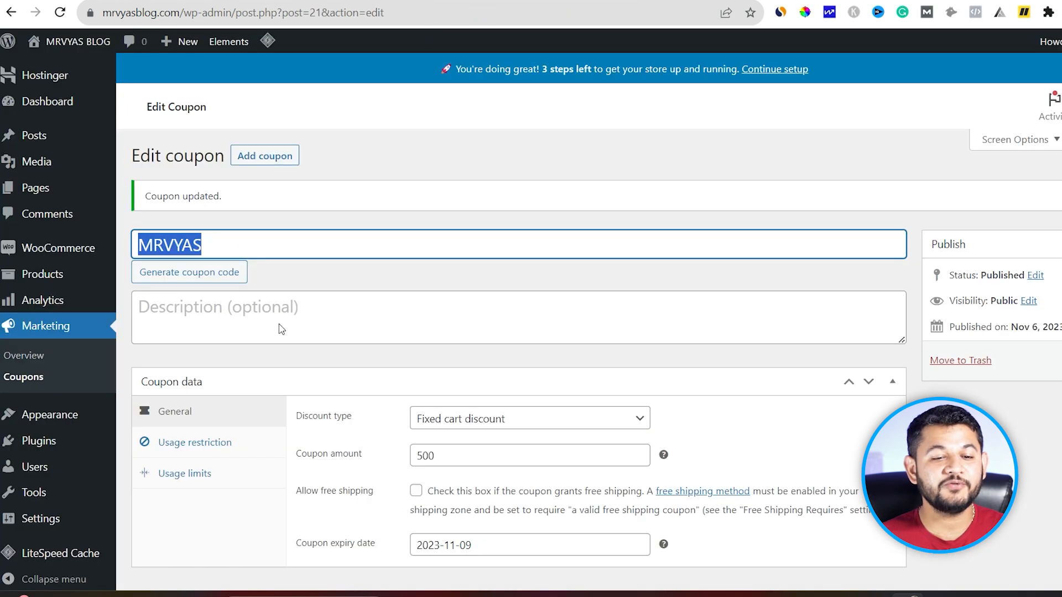
Step: Change the coupon amount to 10 and reapply MRVYAS in the cart
double_click(460, 455)
text(10)
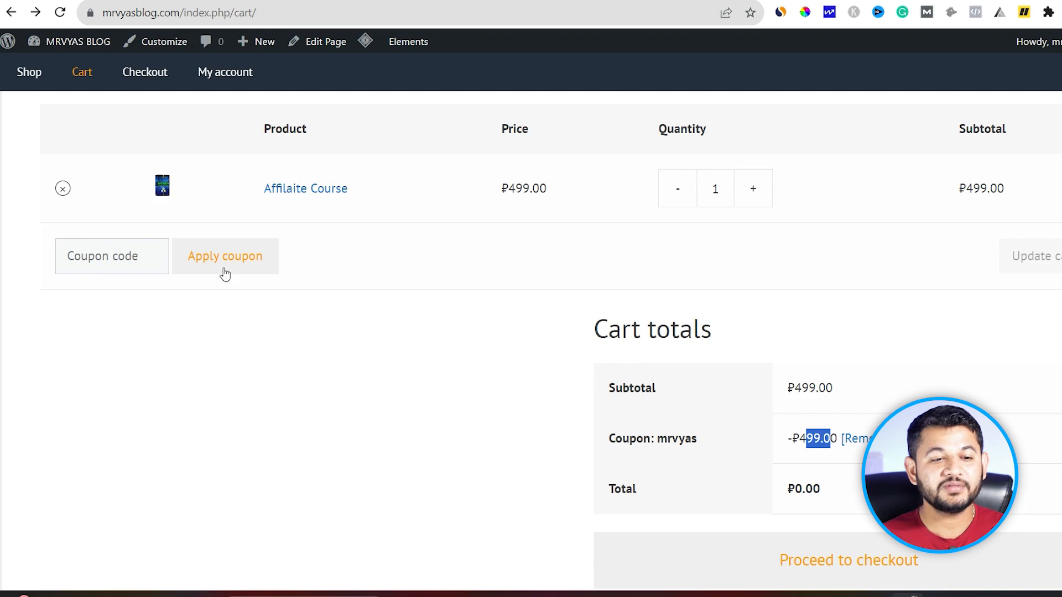
click(137, 256)
text(MRVYAS)
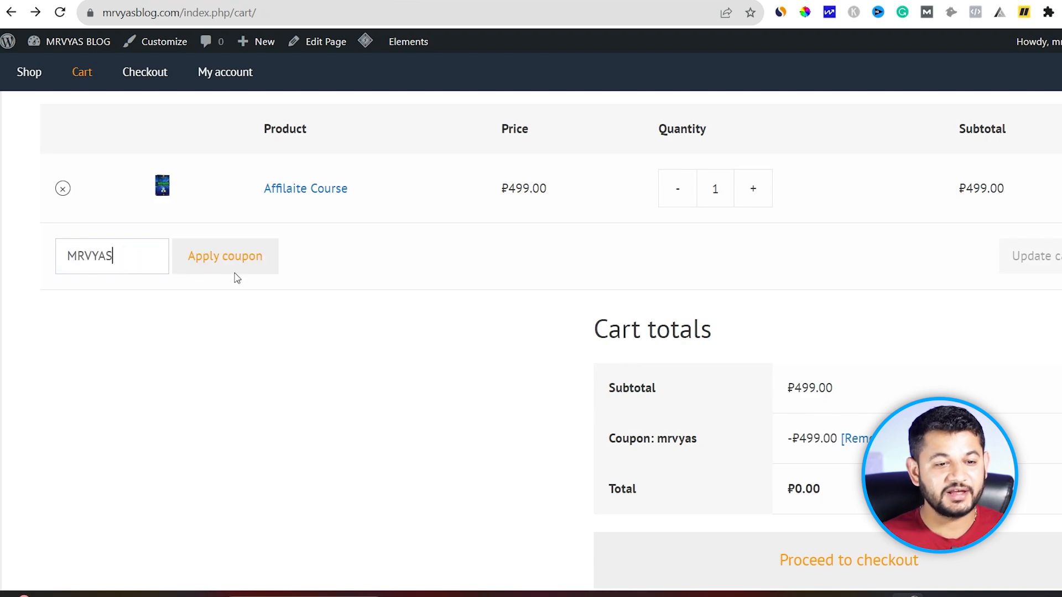
click(252, 264)
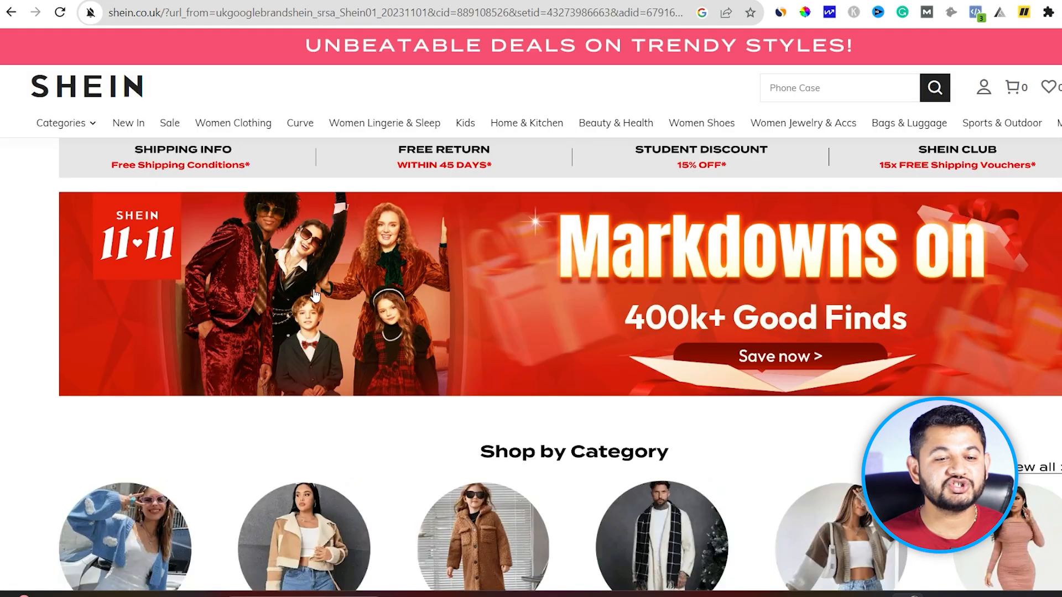
scroll(332, 310, down, 5)
scroll(332, 310, up, 5)
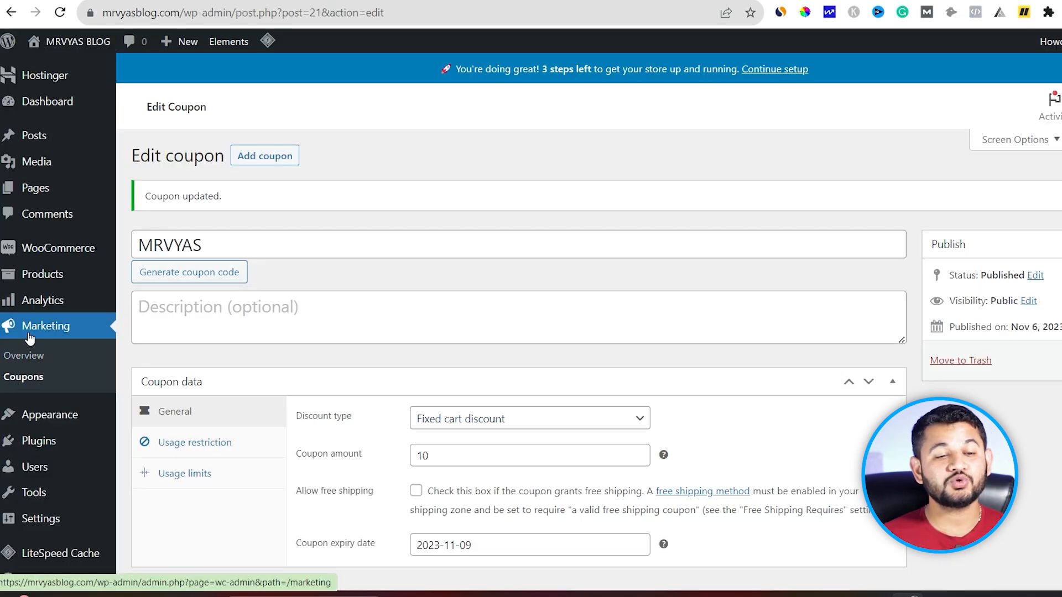
Step: From WooCommerce Home, go to the Set up payments task listing Stripe, PayU and Razorpay
click(47, 257)
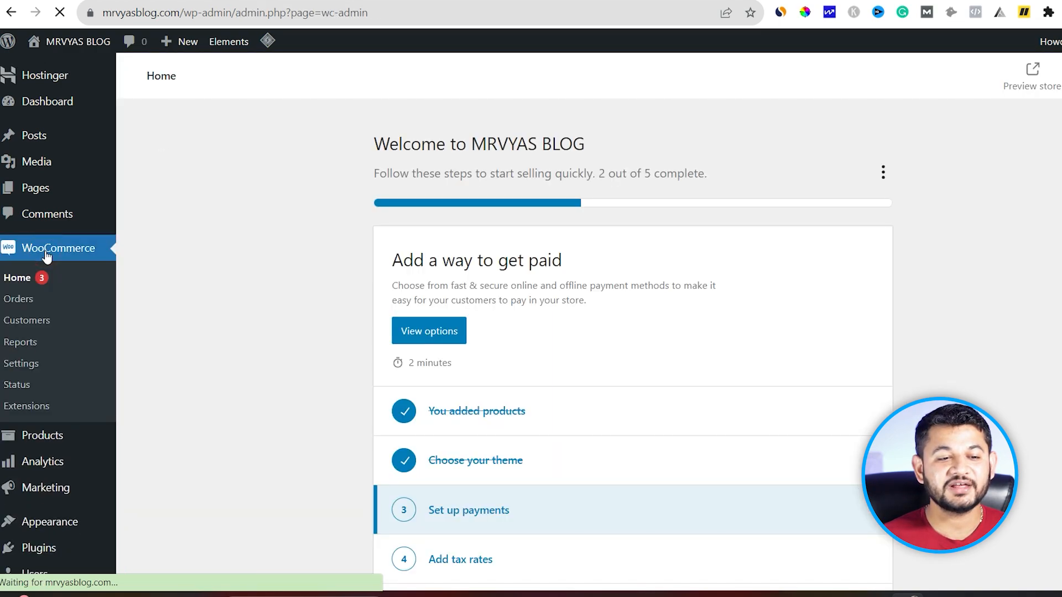
scroll(458, 286, down, 5)
scroll(458, 286, up, 1)
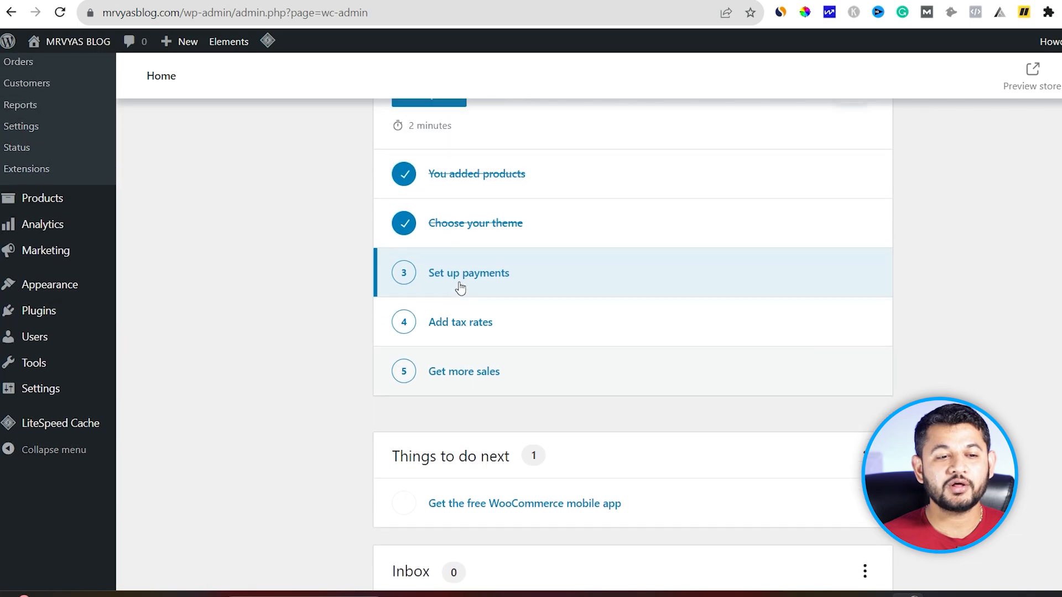
scroll(458, 287, up, 3)
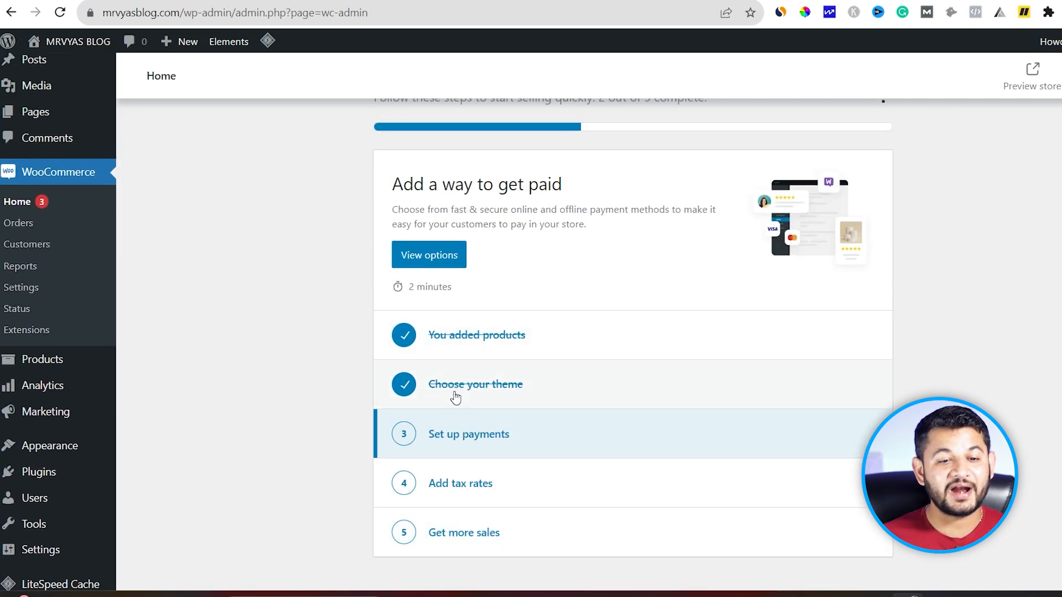
click(469, 433)
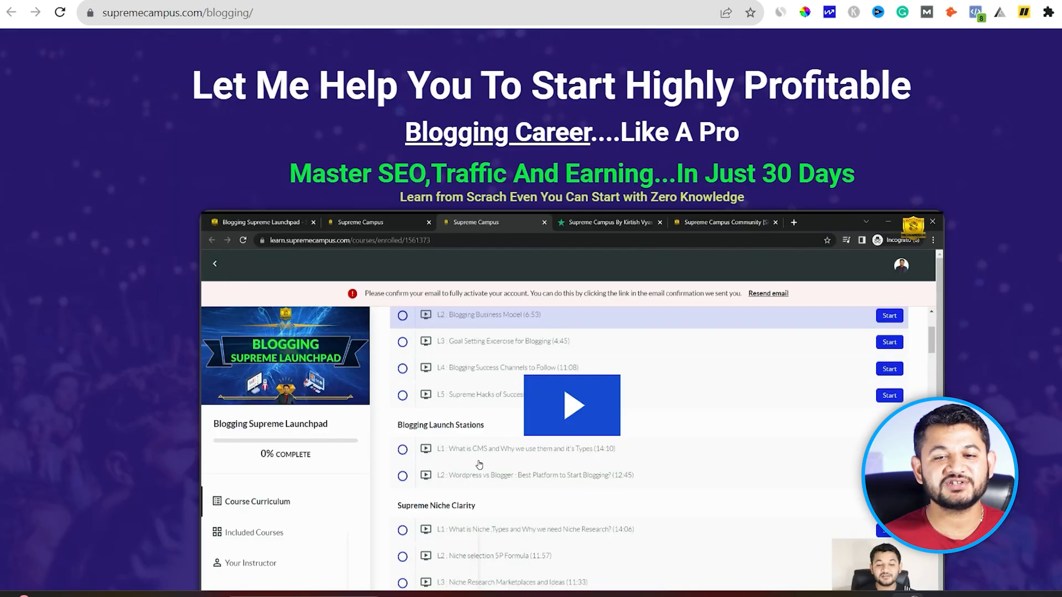
Step: Jump to the Blogging Supreme Launchpad enrolment form and fill the phone from a saved suggestion
scroll(720, 161, down, 8)
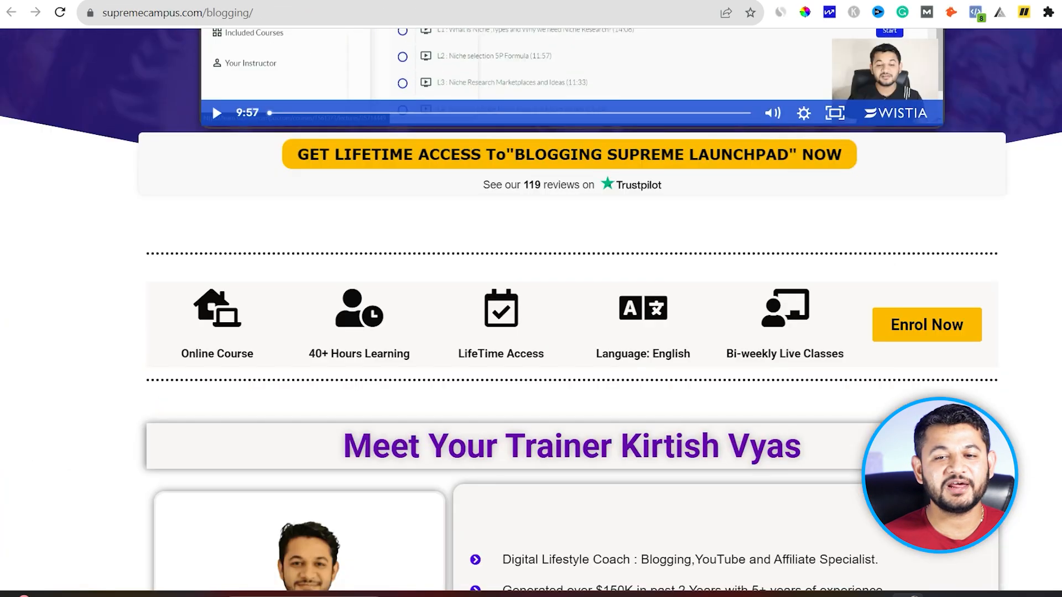
click(948, 261)
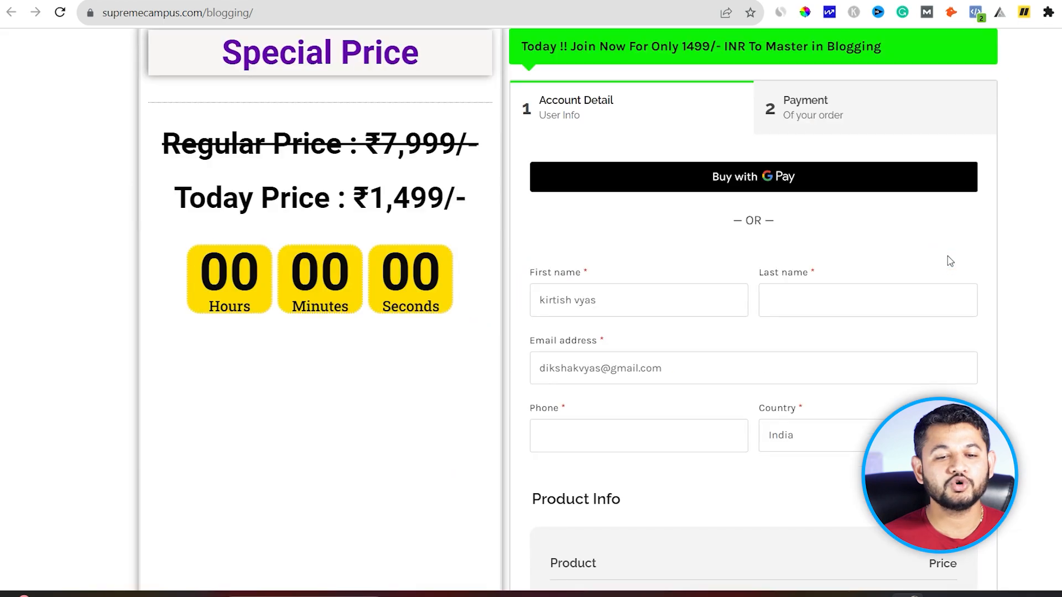
click(584, 278)
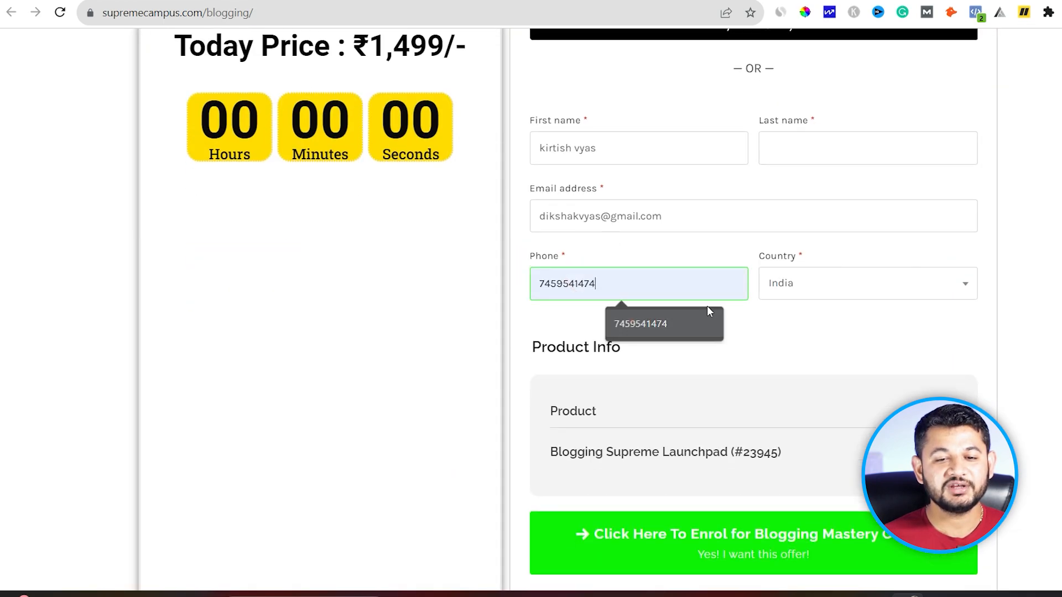
click(631, 322)
click(825, 538)
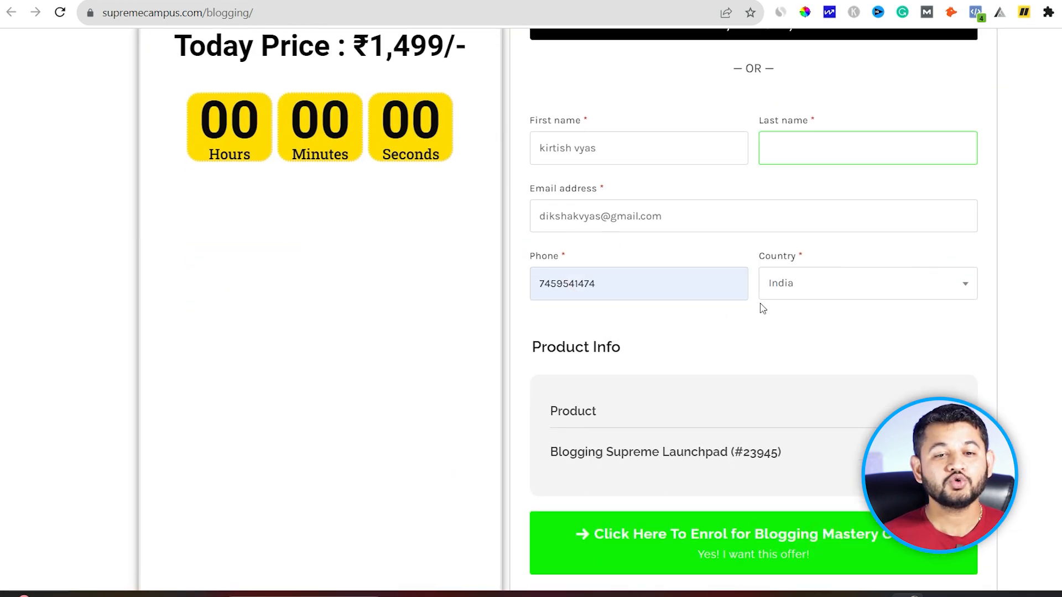
Step: Enter the missing last name and submit the Enrol form to reach payment
click(791, 148)
text(VYAS)
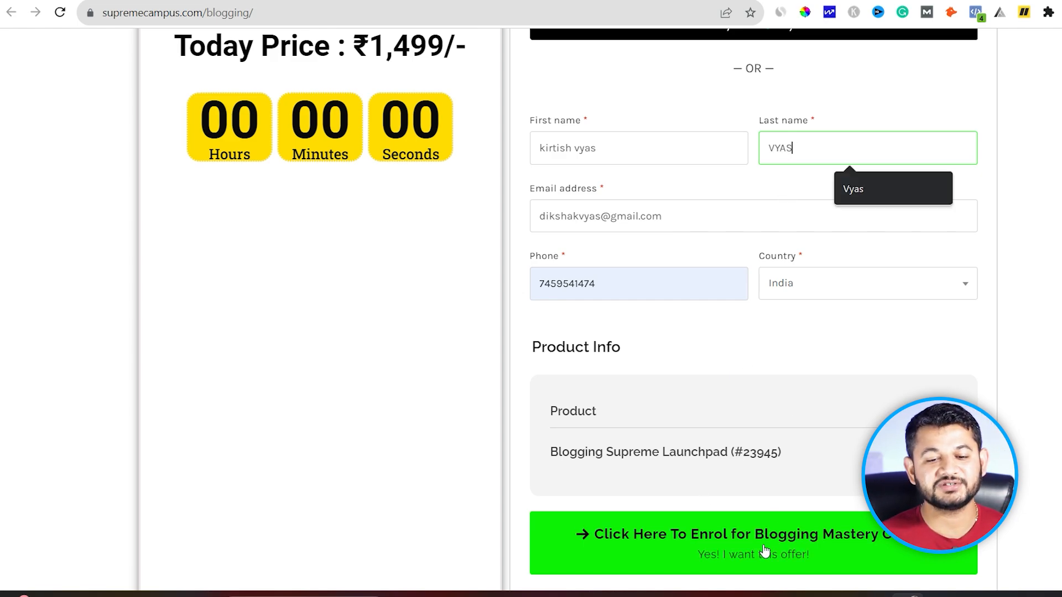
click(765, 550)
scroll(763, 545, down, 10)
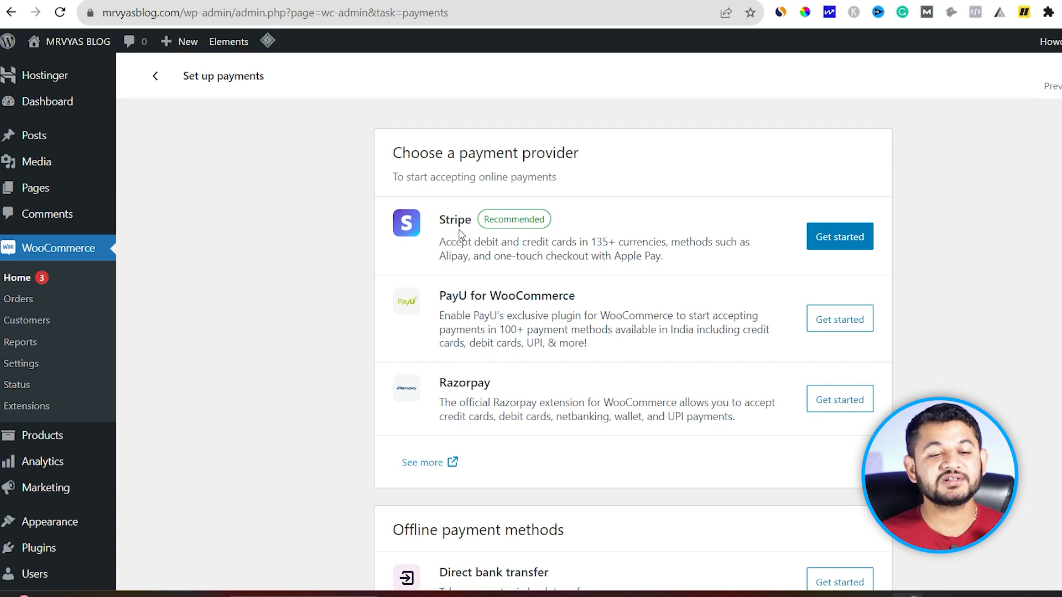
Step: Enable Cash on delivery under Offline payment methods
scroll(460, 233, down, 1)
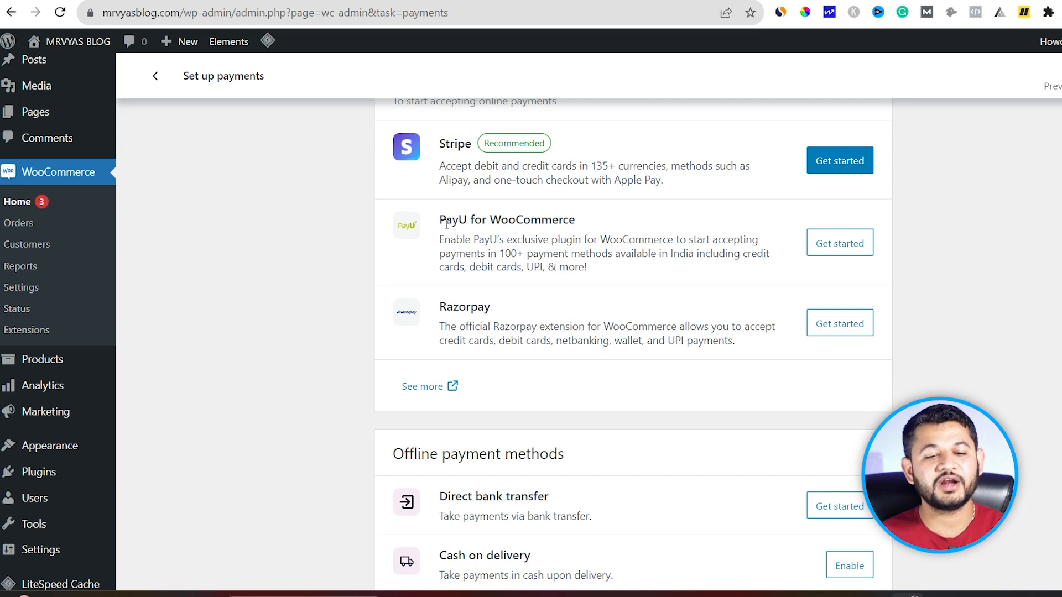
scroll(447, 225, down, 2)
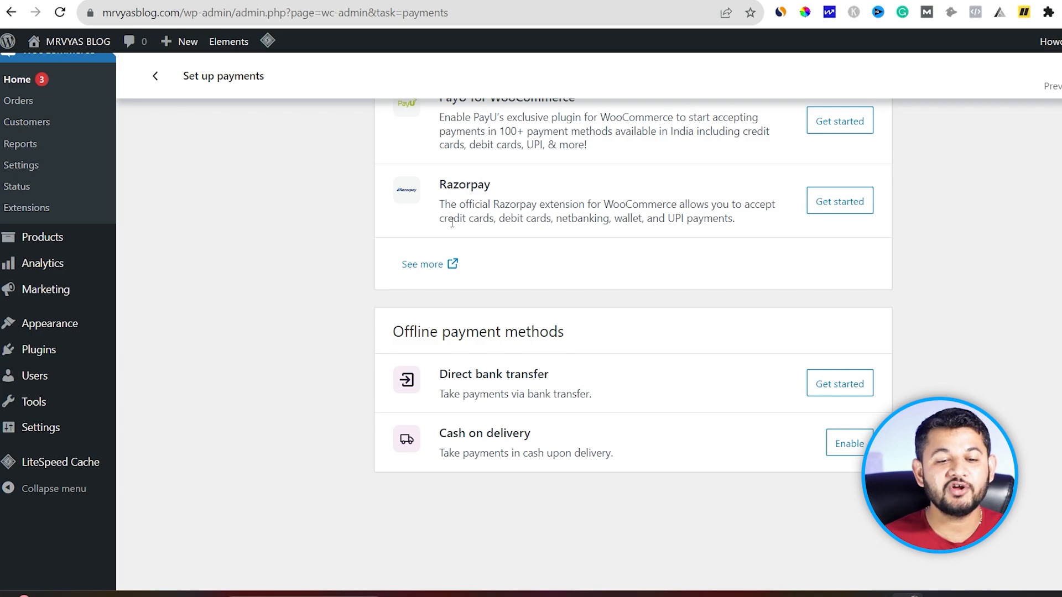
click(848, 447)
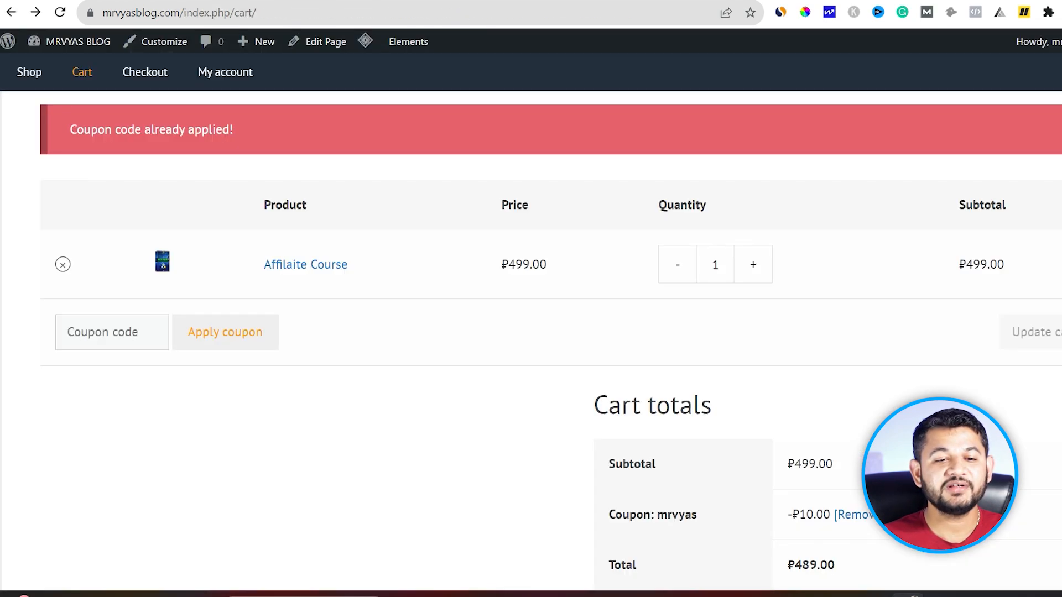
Step: Reload the cart with the mrvyas coupon and proceed to checkout showing the ₱489.00 Affilaite Course total
click(59, 12)
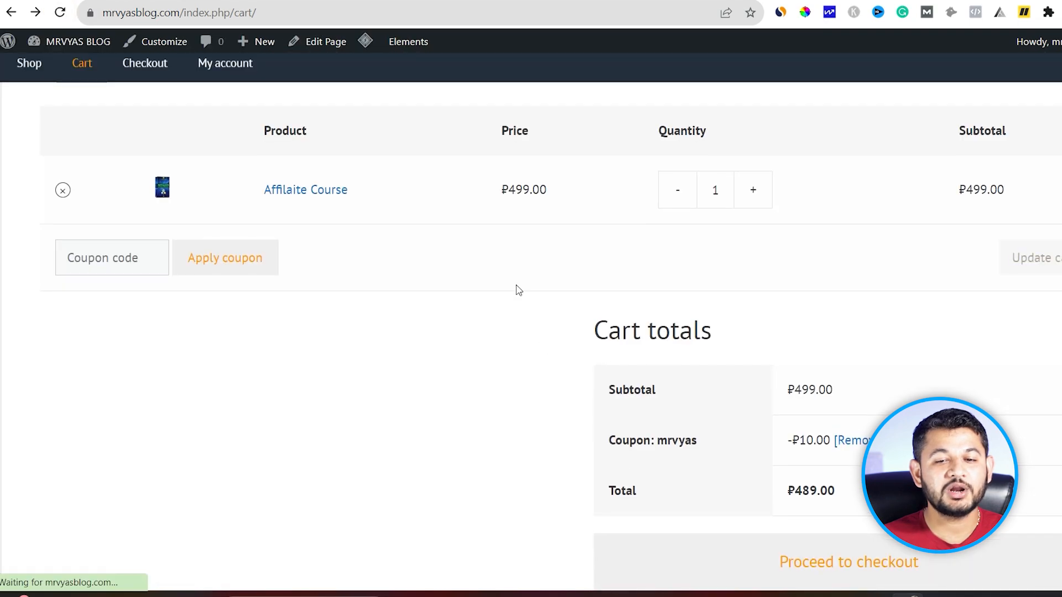
scroll(742, 477, down, 2)
click(767, 445)
scroll(769, 450, down, 5)
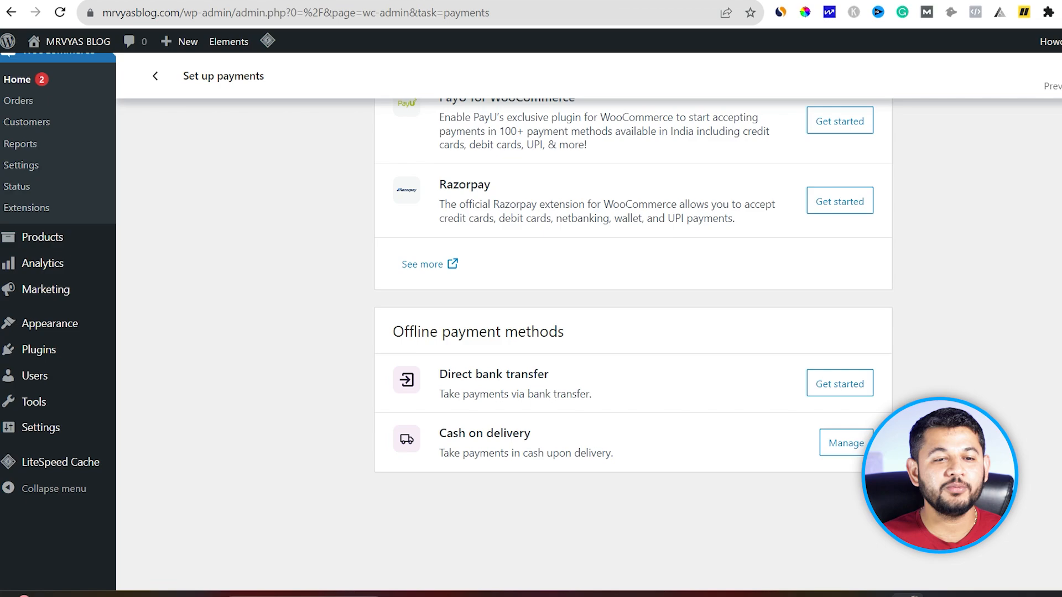
scroll(475, 383, up, 3)
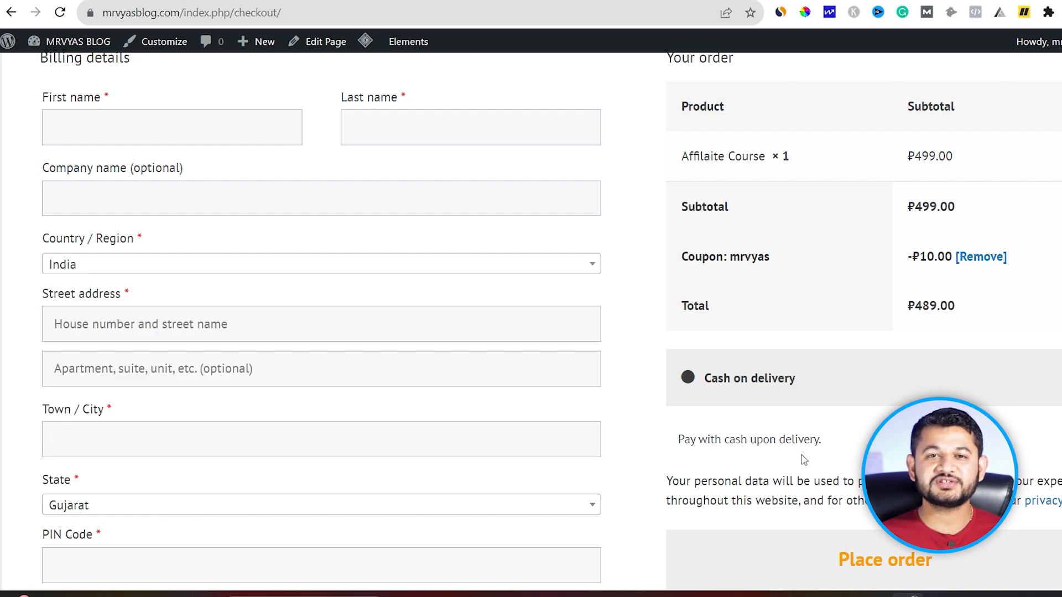
Step: Attempt Place order to reveal required fields, then fill the first name from a saved suggestion
scroll(798, 443, up, 1)
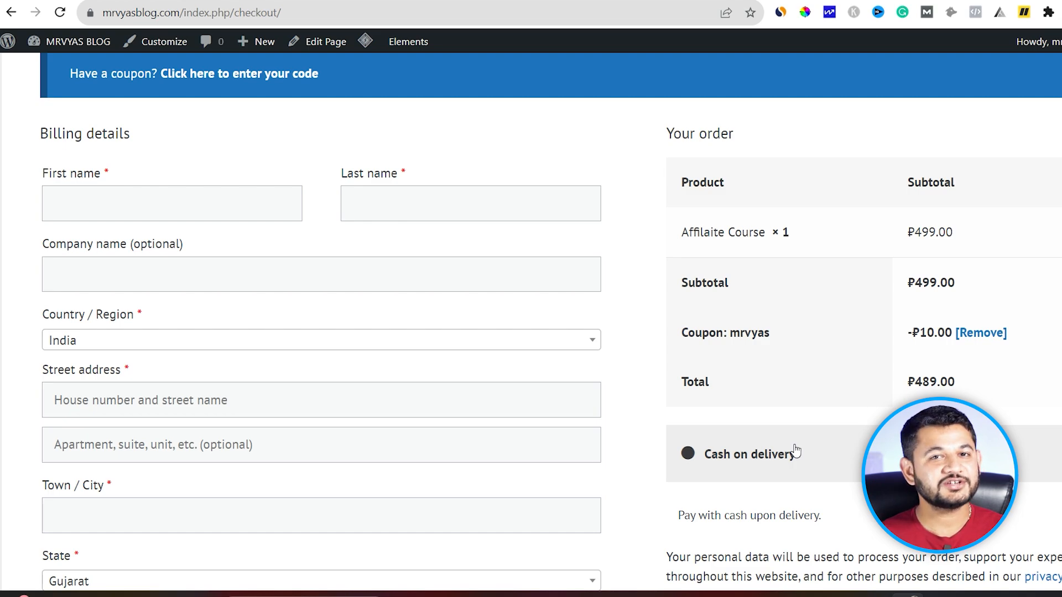
scroll(795, 450, down, 1)
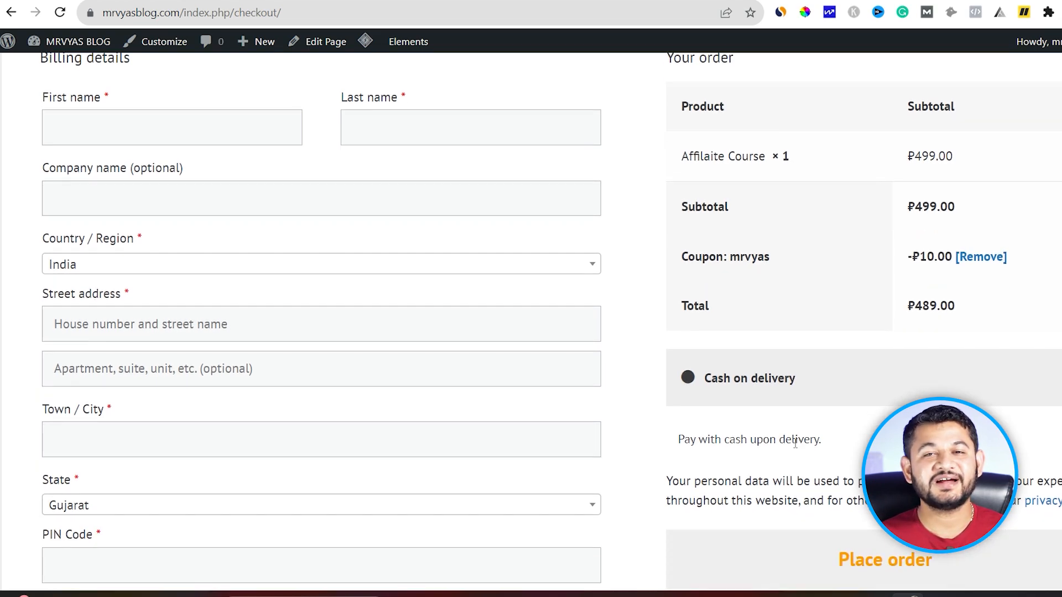
scroll(839, 397, down, 2)
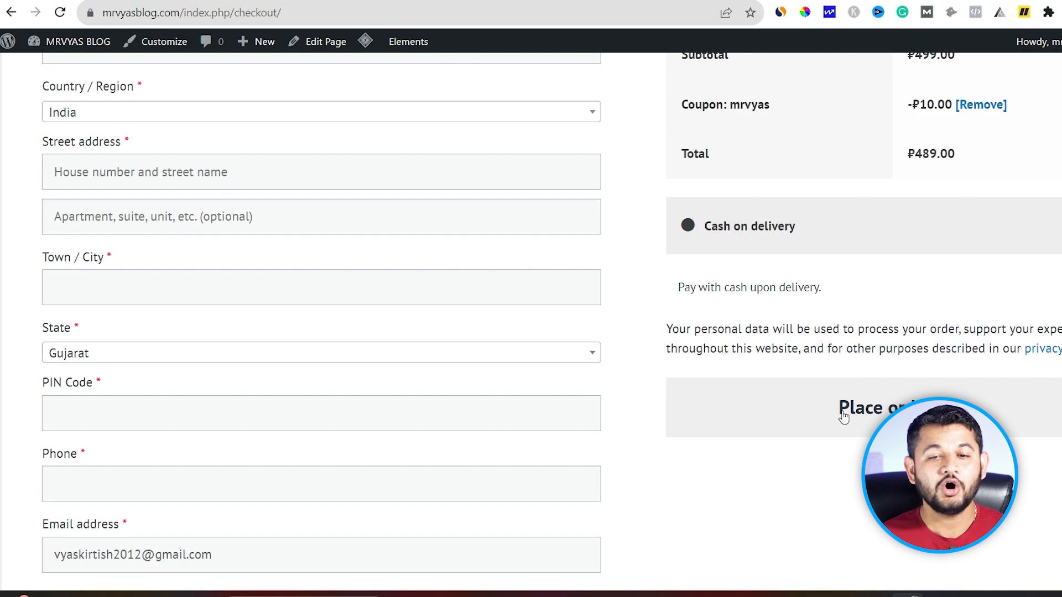
click(844, 416)
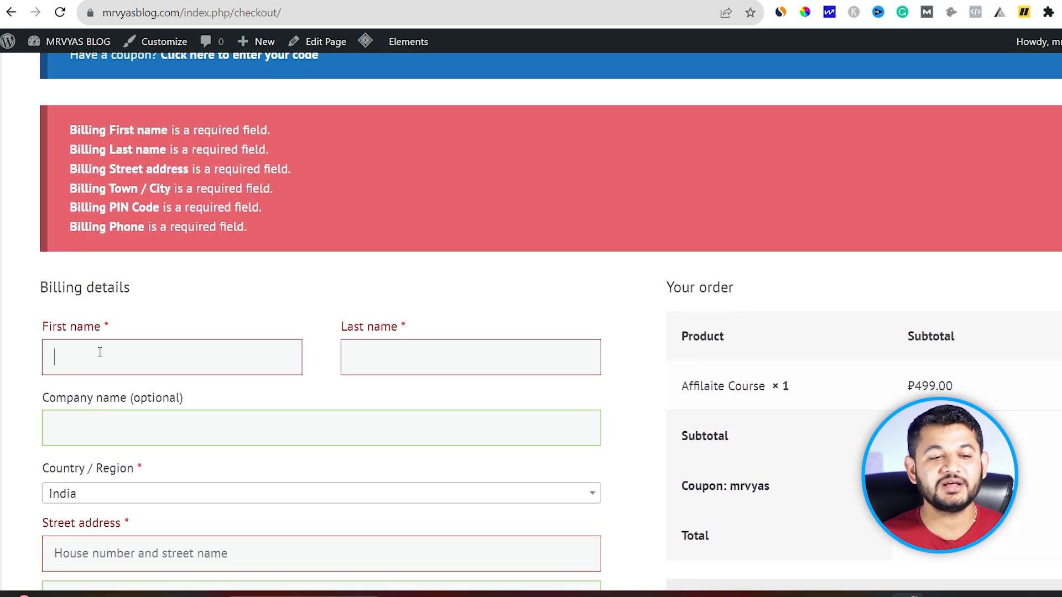
click(100, 352)
click(135, 407)
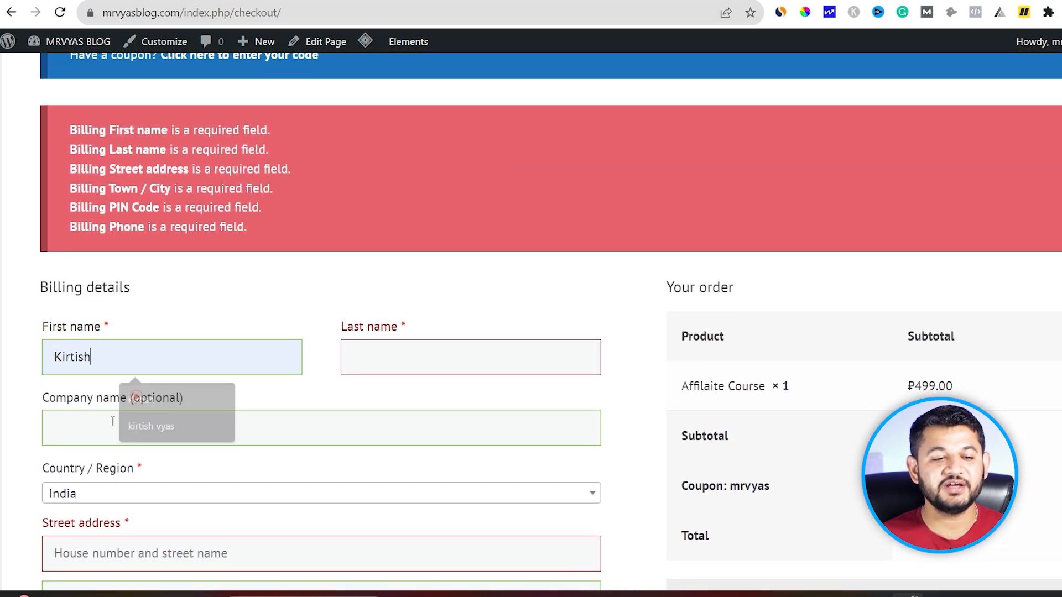
click(106, 422)
Step: Fill the street address and town/city from saved suggestions
scroll(88, 497, down, 1)
scroll(88, 497, down, 1)
click(95, 400)
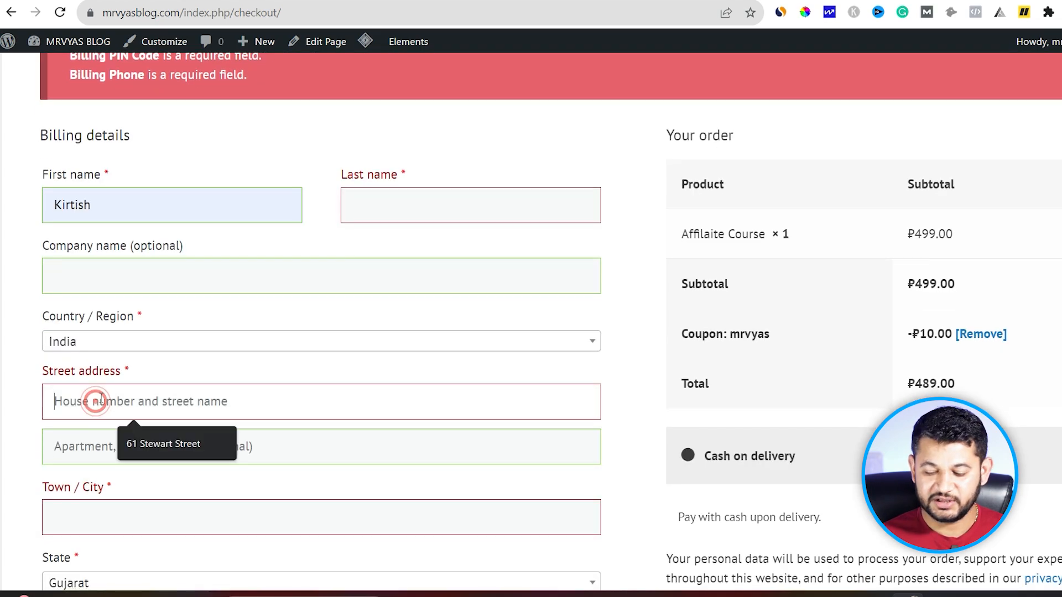
click(134, 446)
click(100, 507)
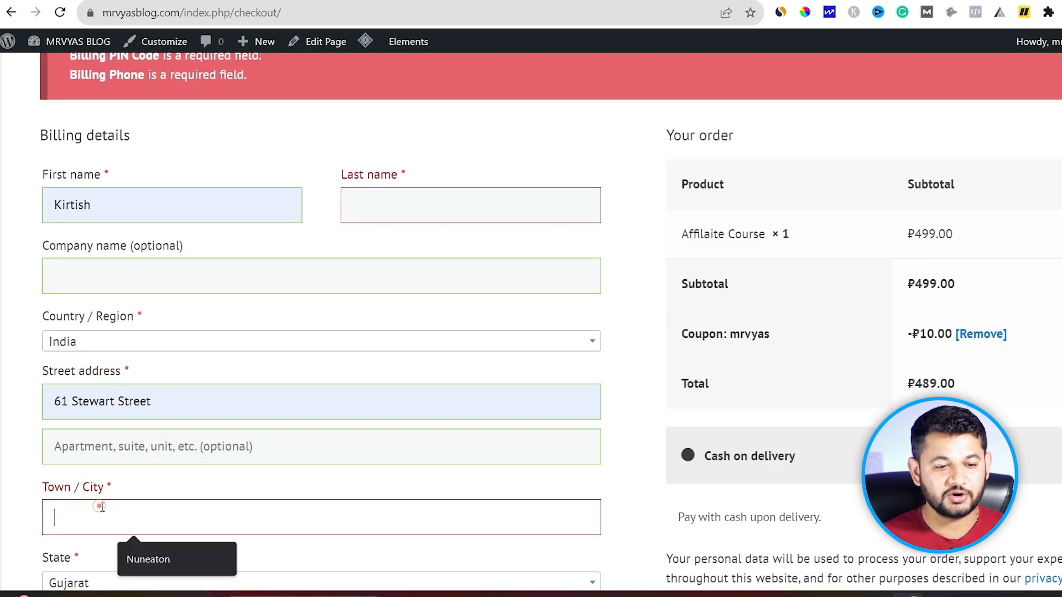
click(135, 561)
scroll(133, 548, down, 5)
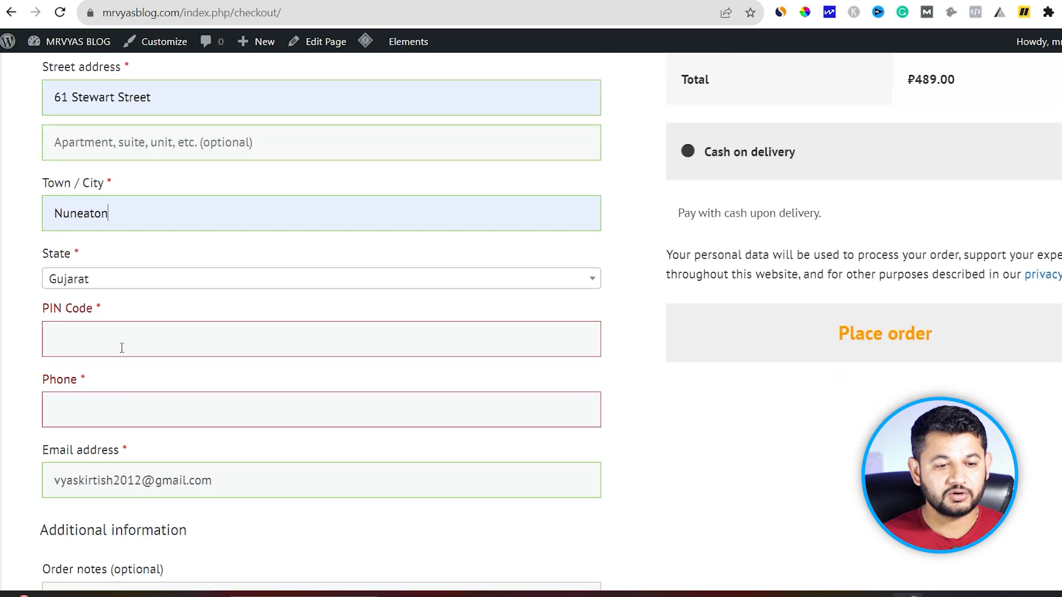
Step: Enter PIN code 314401 and the last name, then place the cash-on-delivery order
click(119, 345)
text(314401)
key(Return)
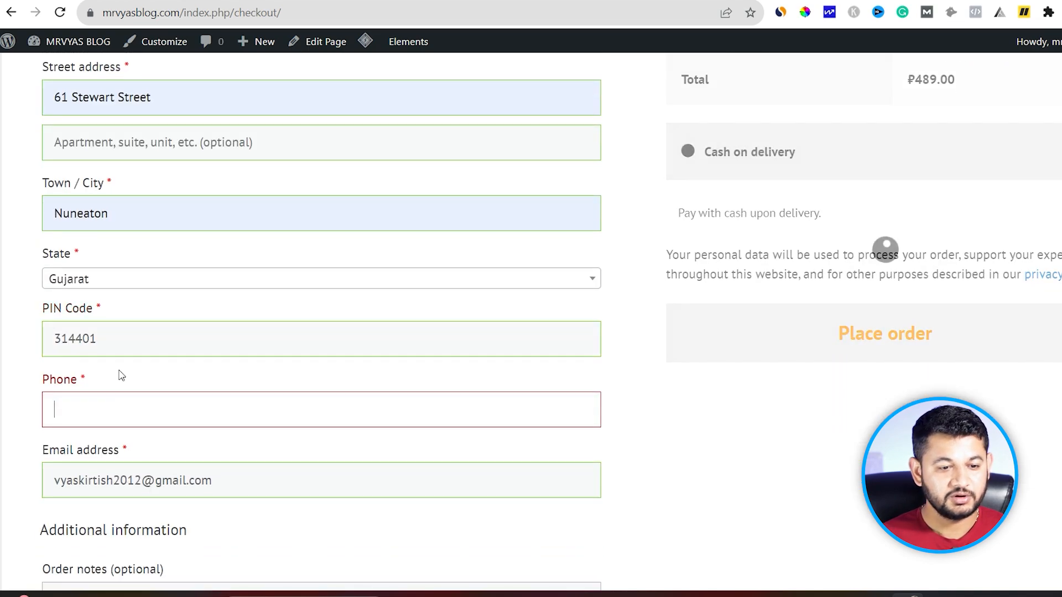
click(497, 255)
text(VYAS)
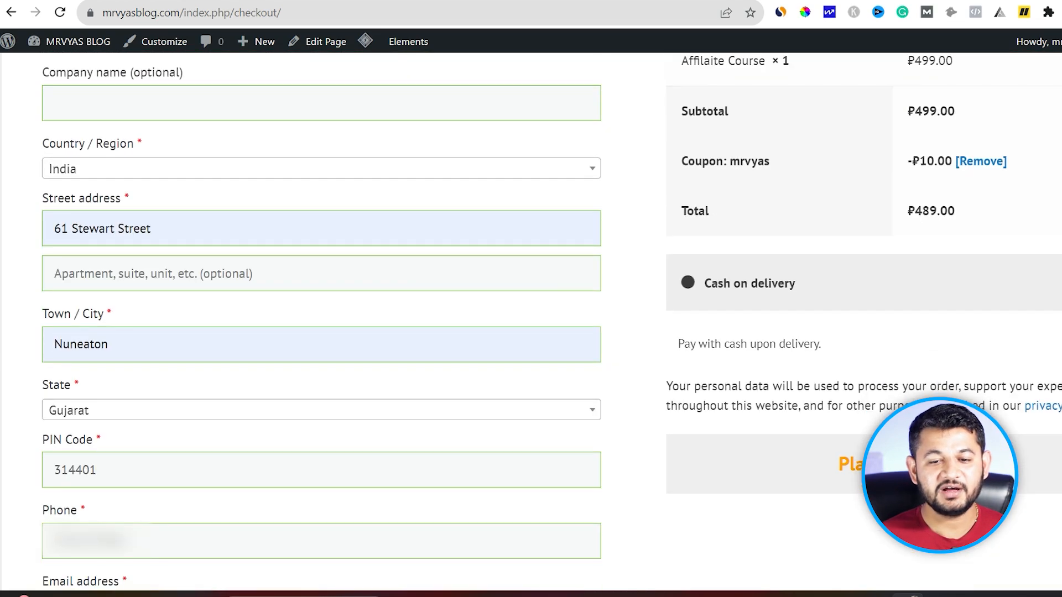
click(860, 464)
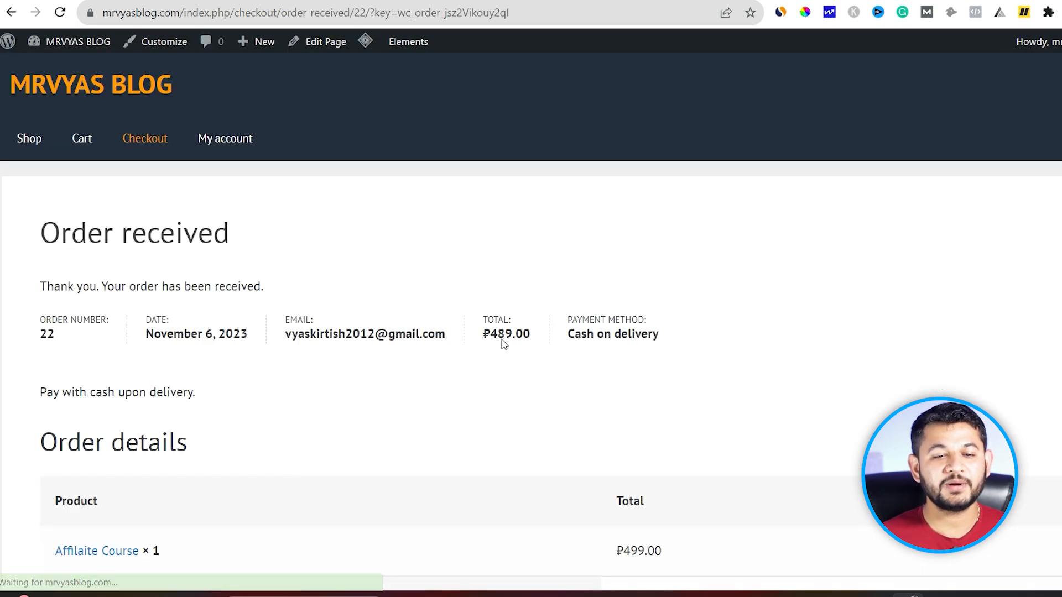
Step: Review order 22's confirmation, highlighting the thank-you message, order summary and cash on delivery note
drag(673, 333, 55, 347)
scroll(55, 351, down, 10)
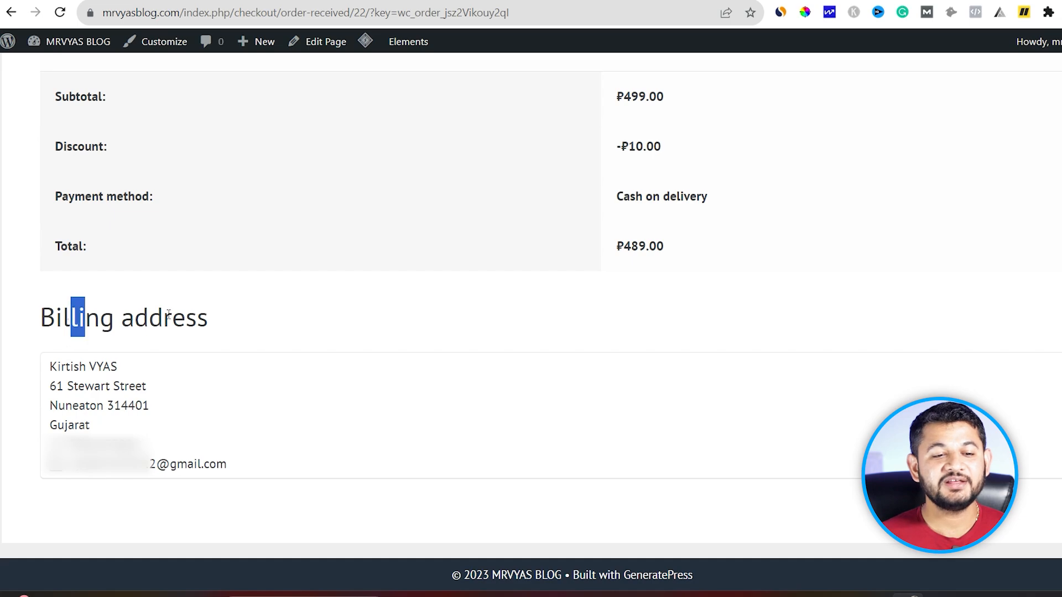
drag(169, 315, 210, 326)
scroll(211, 419, up, 6)
scroll(212, 419, down, 6)
scroll(214, 419, up, 7)
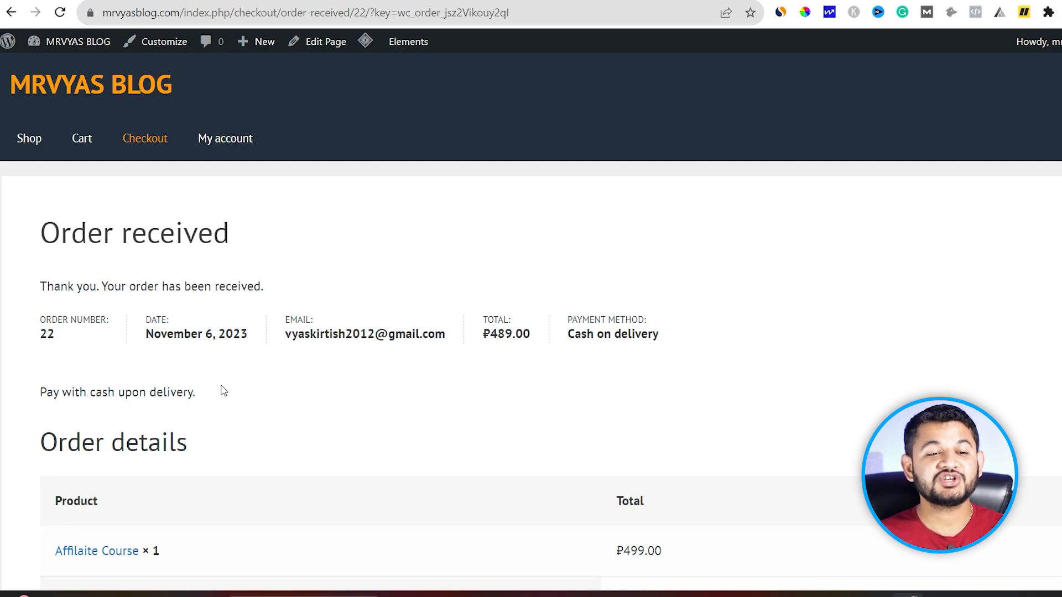
scroll(253, 362, down, 4)
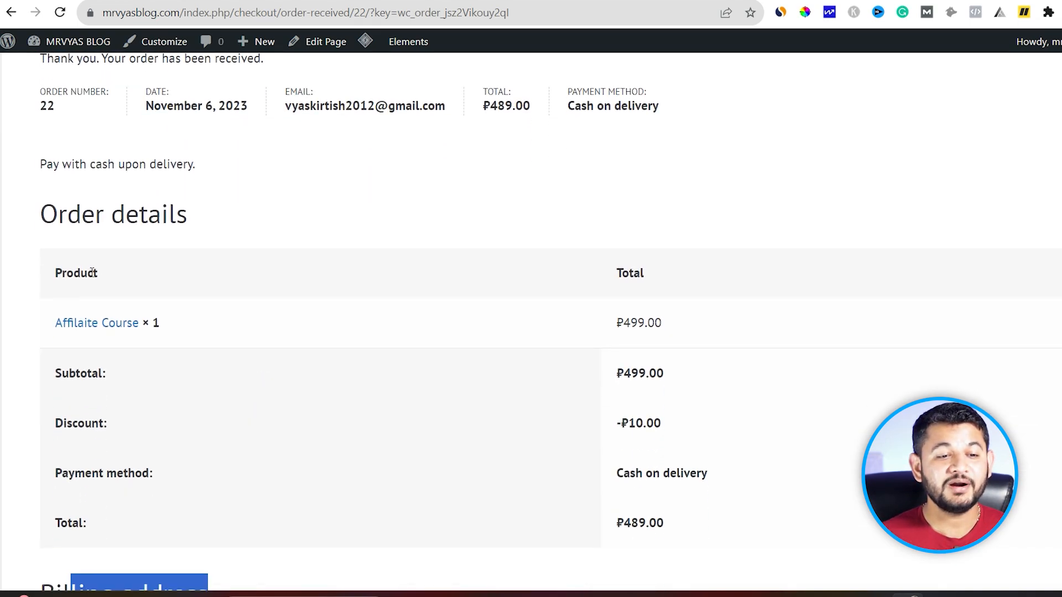
drag(74, 217, 187, 216)
scroll(188, 213, up, 4)
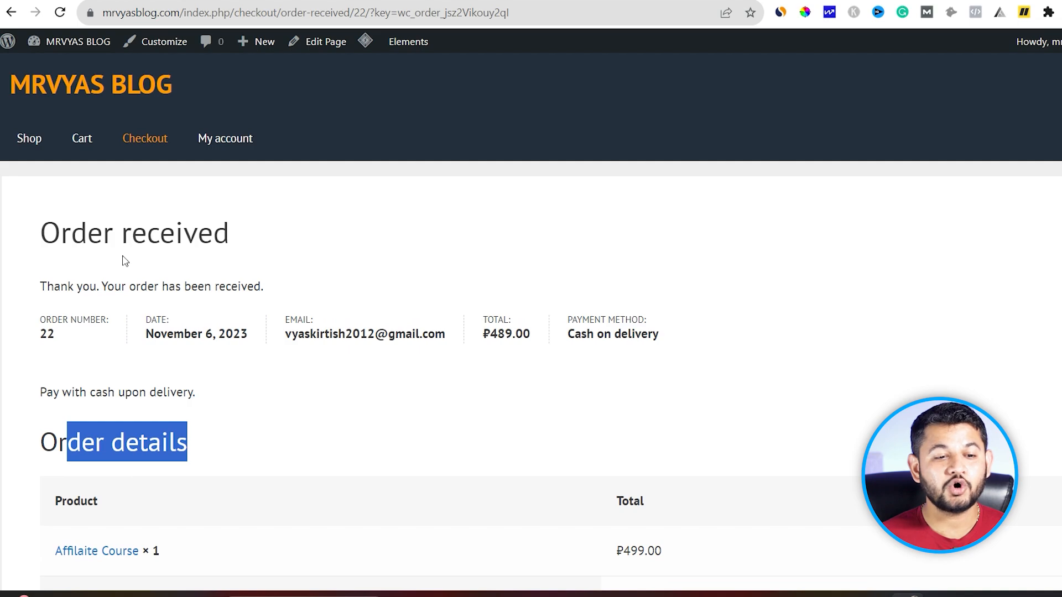
drag(70, 286, 210, 287)
drag(675, 334, 605, 334)
drag(75, 393, 192, 392)
scroll(235, 396, down, 5)
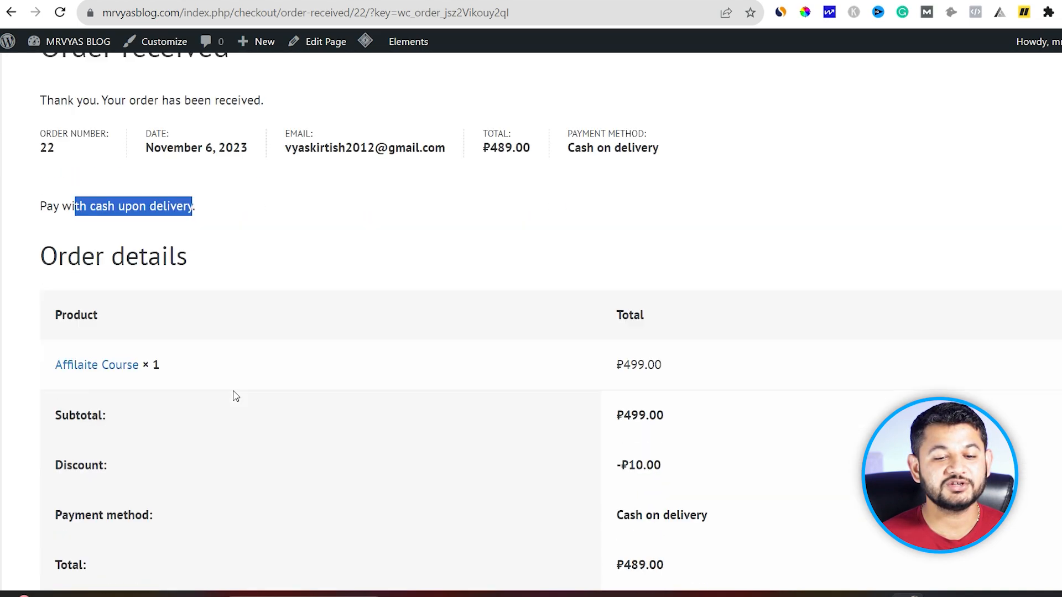
scroll(148, 379, down, 4)
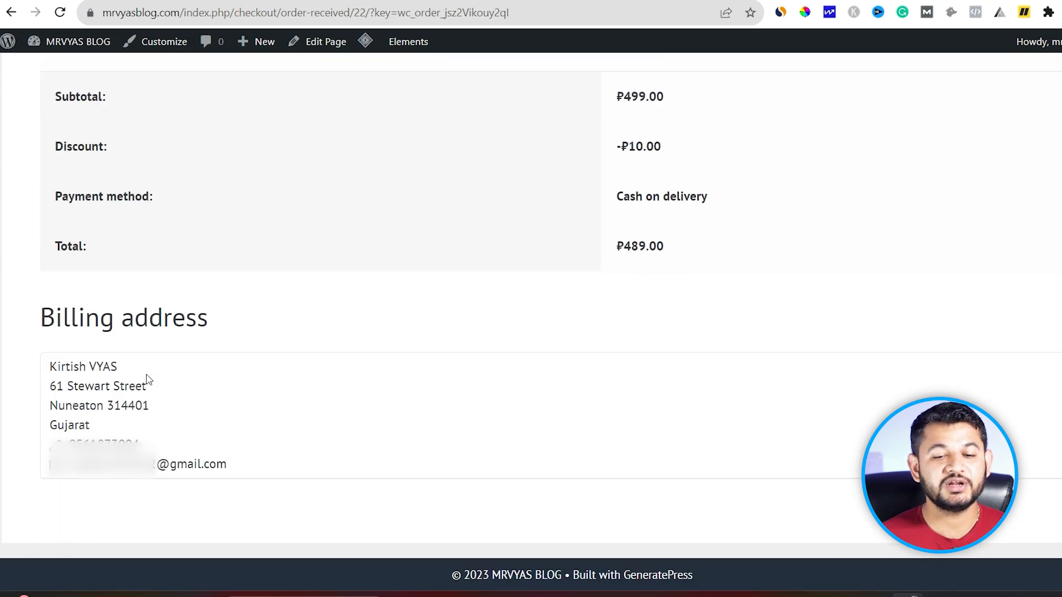
scroll(148, 379, up, 8)
scroll(148, 379, up, 1)
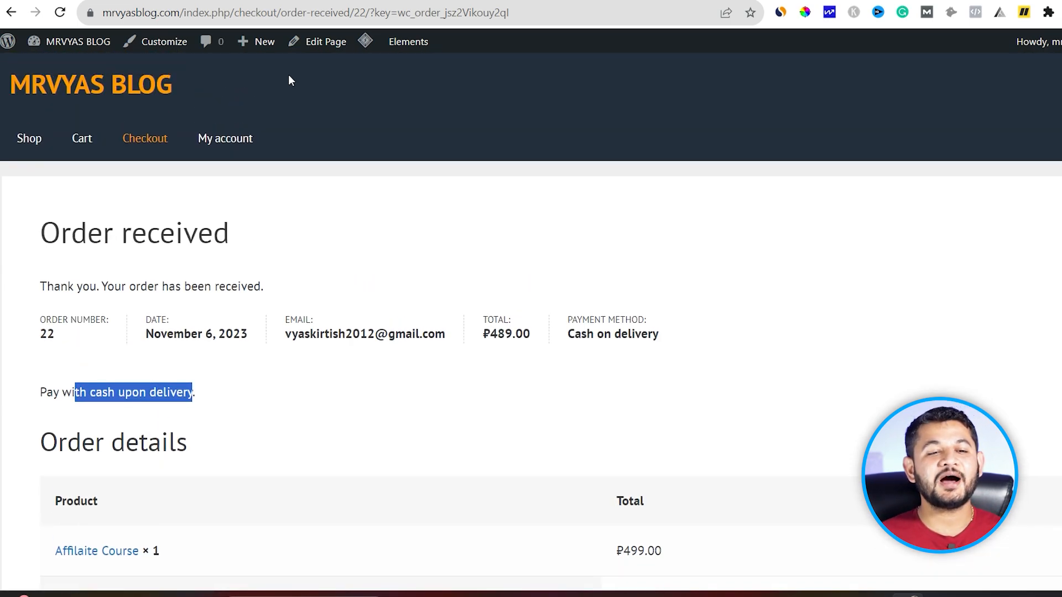
Step: View the new Processing order via My account > Orders, then return to the shop
click(242, 144)
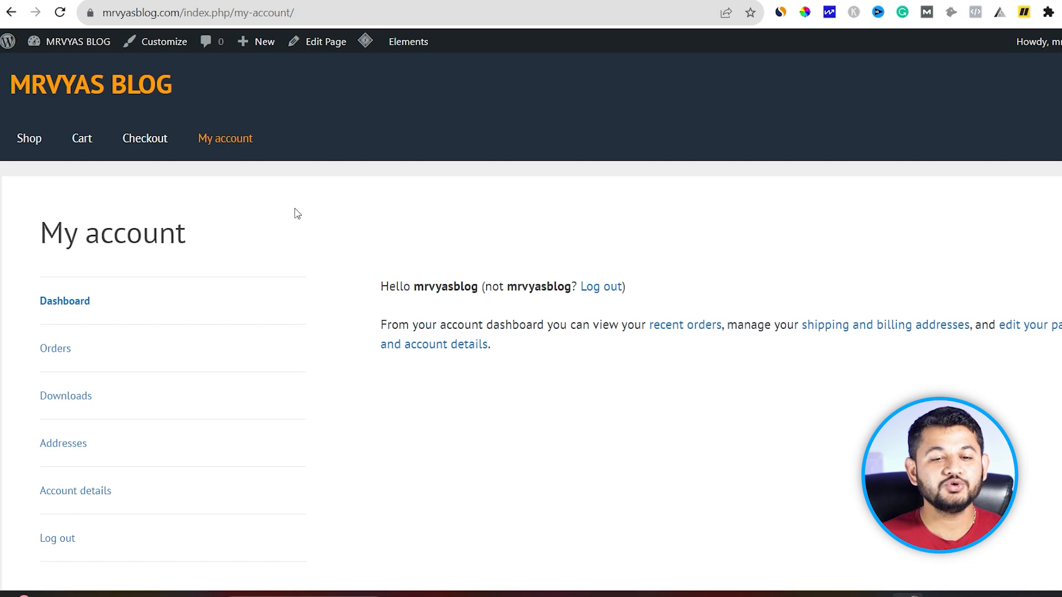
click(57, 350)
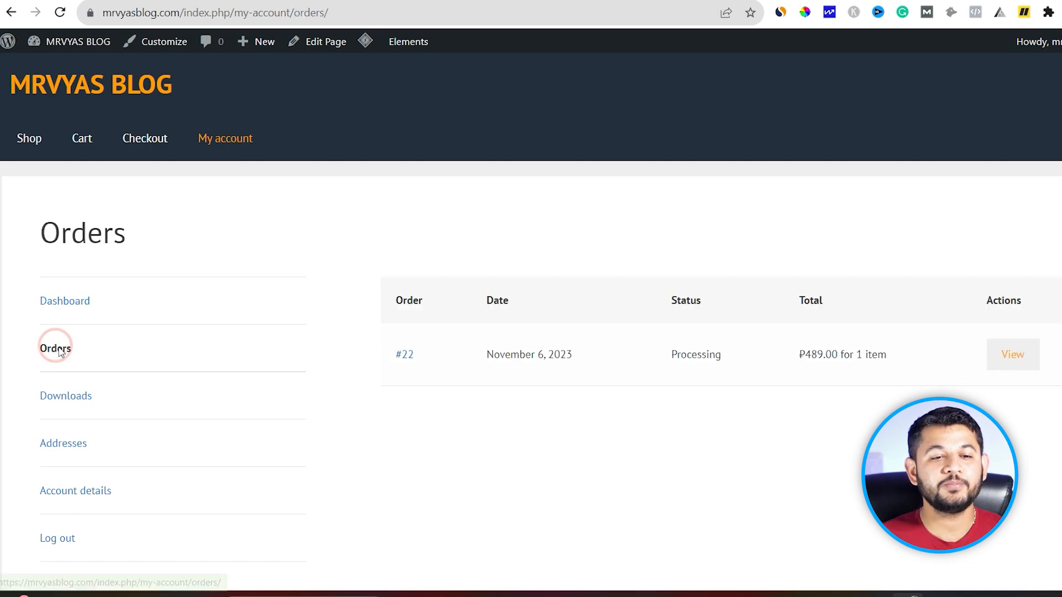
click(1023, 357)
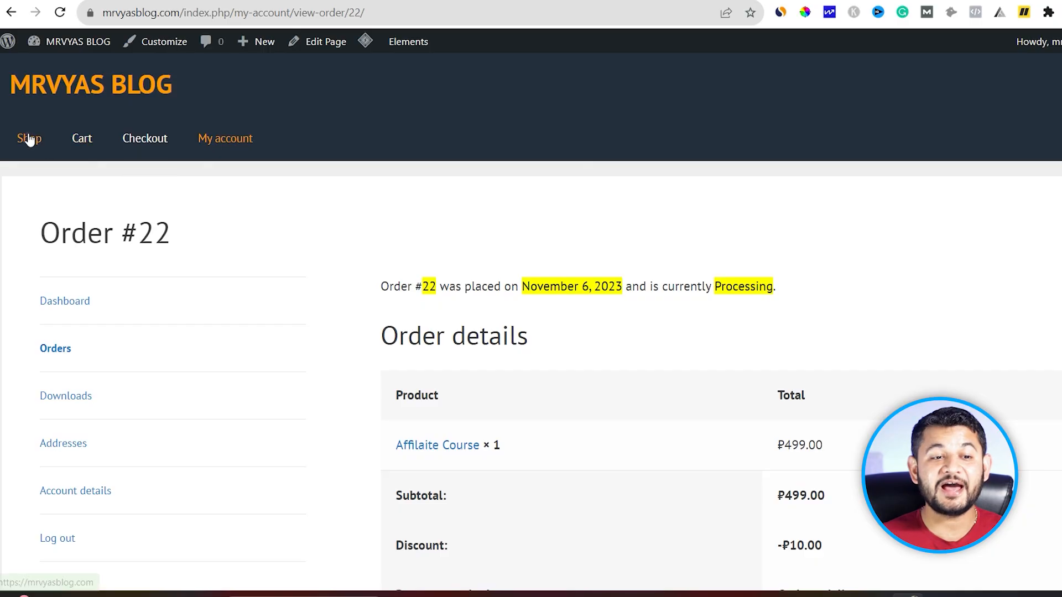
click(29, 140)
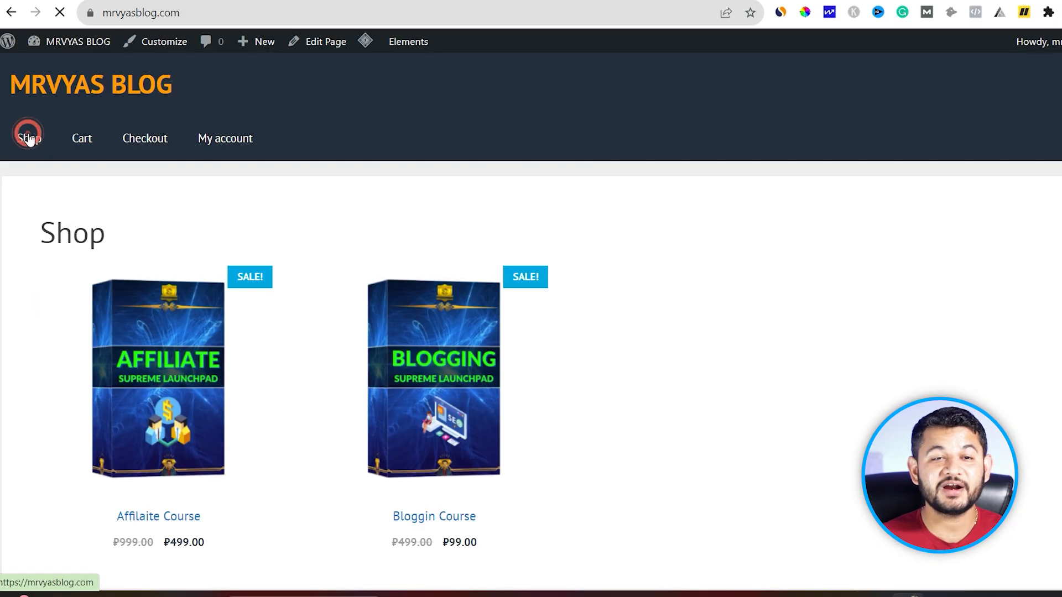
Step: Add the Bloggin Course to the cart from its product page and view the cart
click(422, 437)
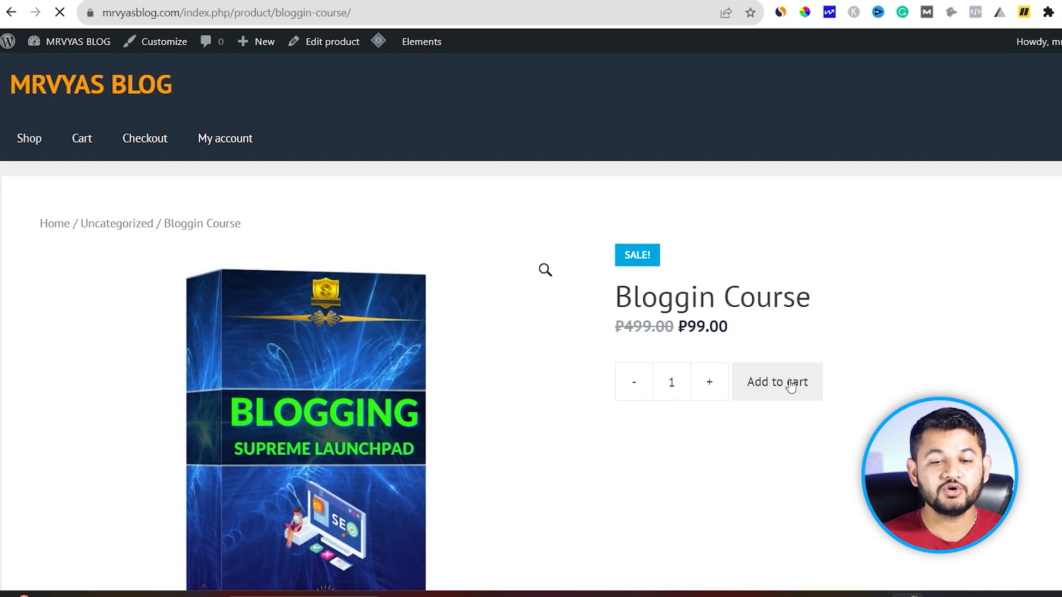
click(791, 384)
scroll(791, 382, down, 2)
click(1056, 117)
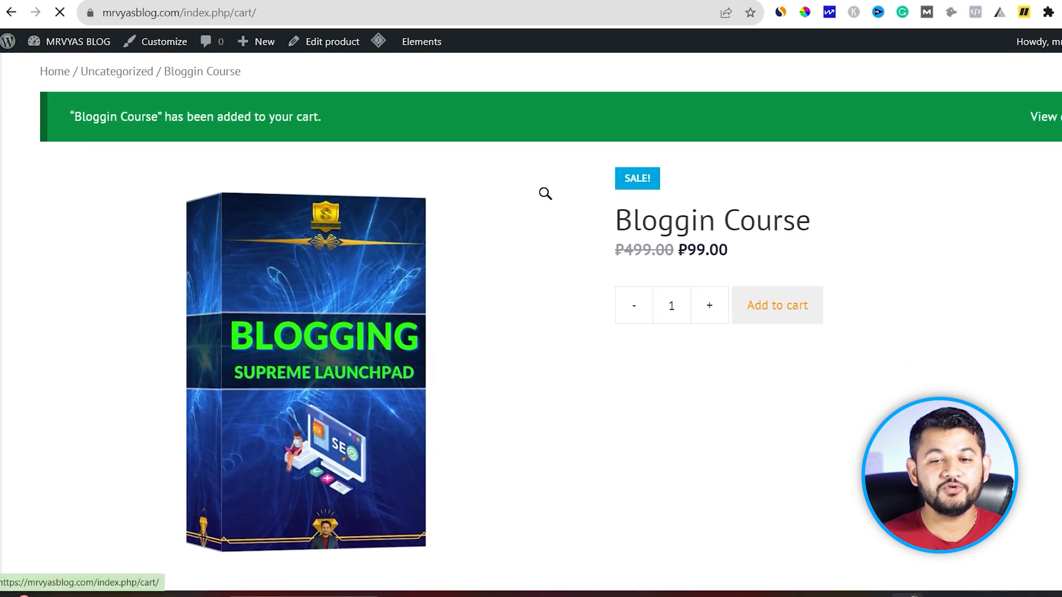
Step: Check out and place order #23 for the Bloggin Course, ₱99.00, by cash on delivery
scroll(675, 453, down, 4)
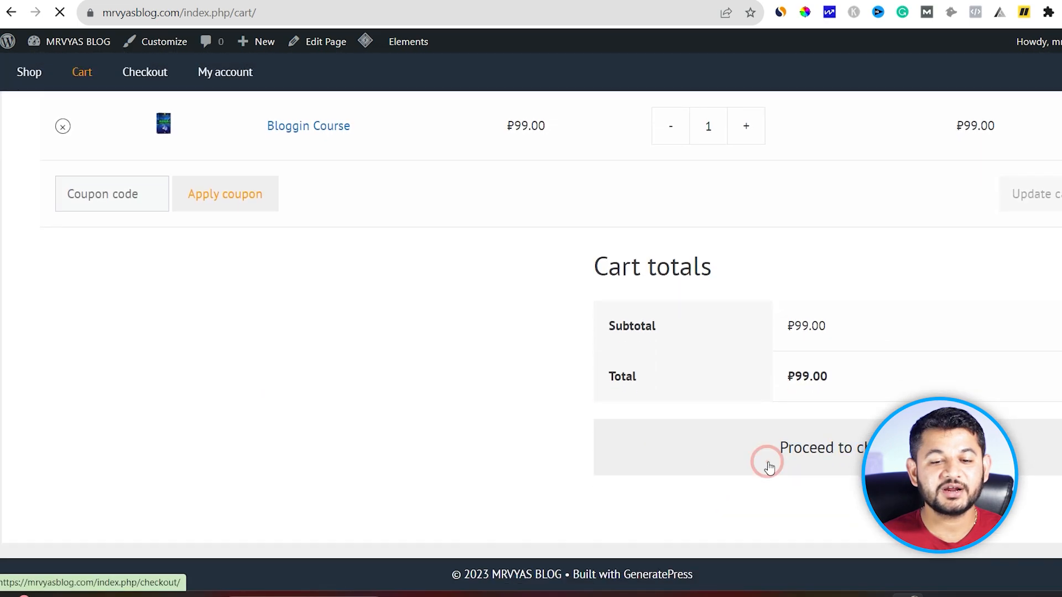
click(772, 456)
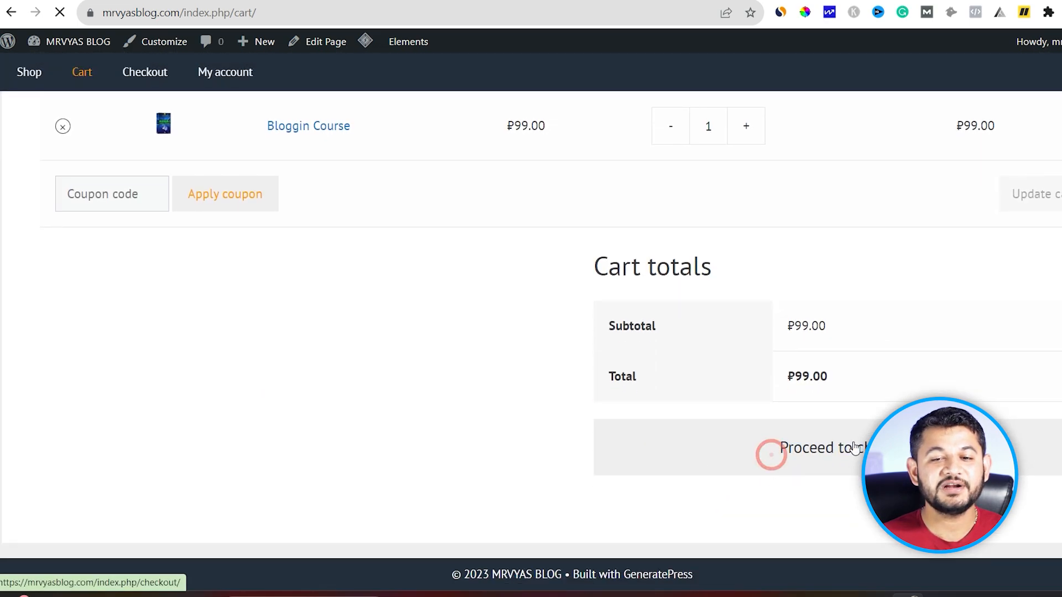
scroll(268, 253, down, 5)
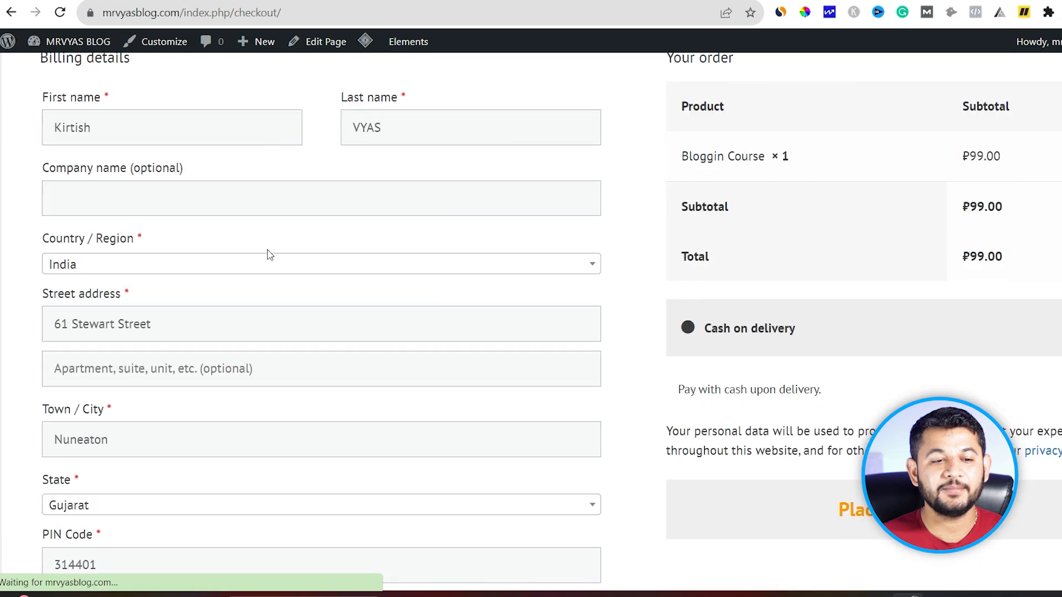
click(869, 516)
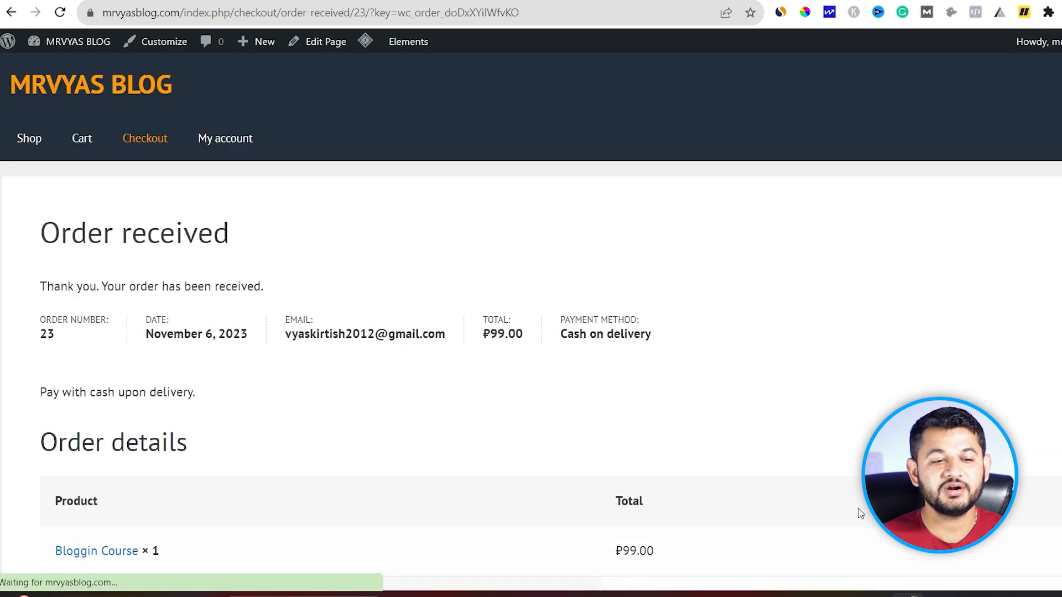
scroll(234, 370, down, 5)
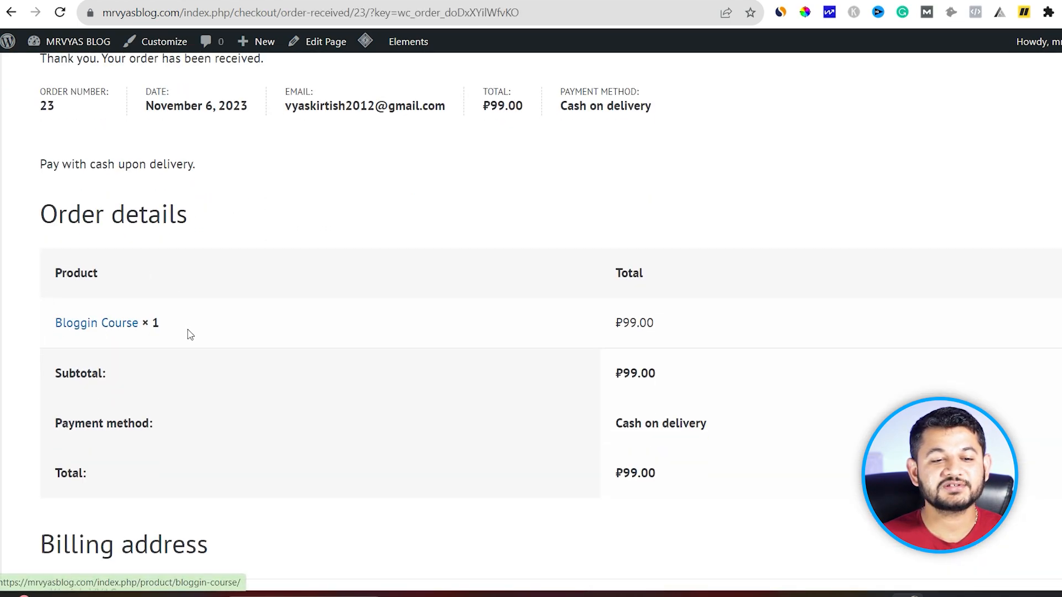
scroll(188, 332, down, 3)
Step: Show the Analytics Overview reporting ₹0.00 total sales and 0 orders for Nov 1–6, 2023
scroll(167, 378, up, 1)
scroll(169, 379, up, 3)
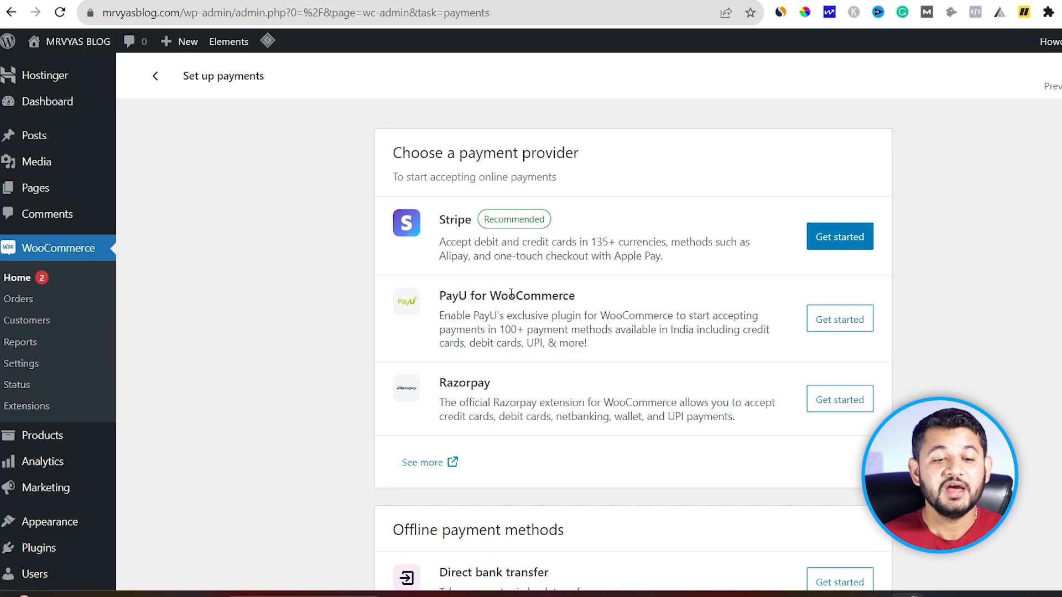
scroll(553, 310, down, 3)
scroll(550, 316, up, 2)
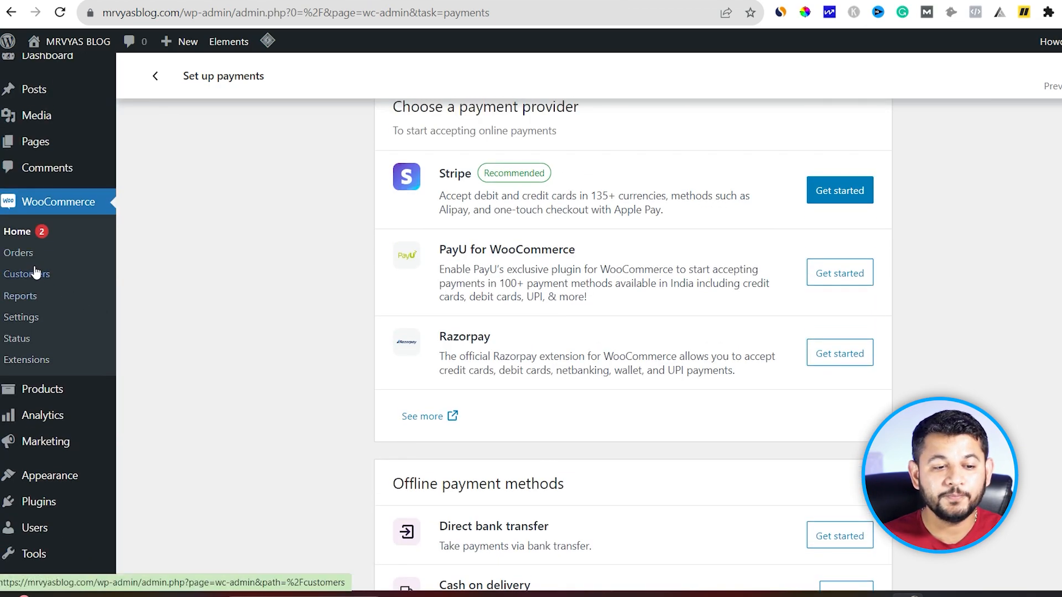
click(43, 418)
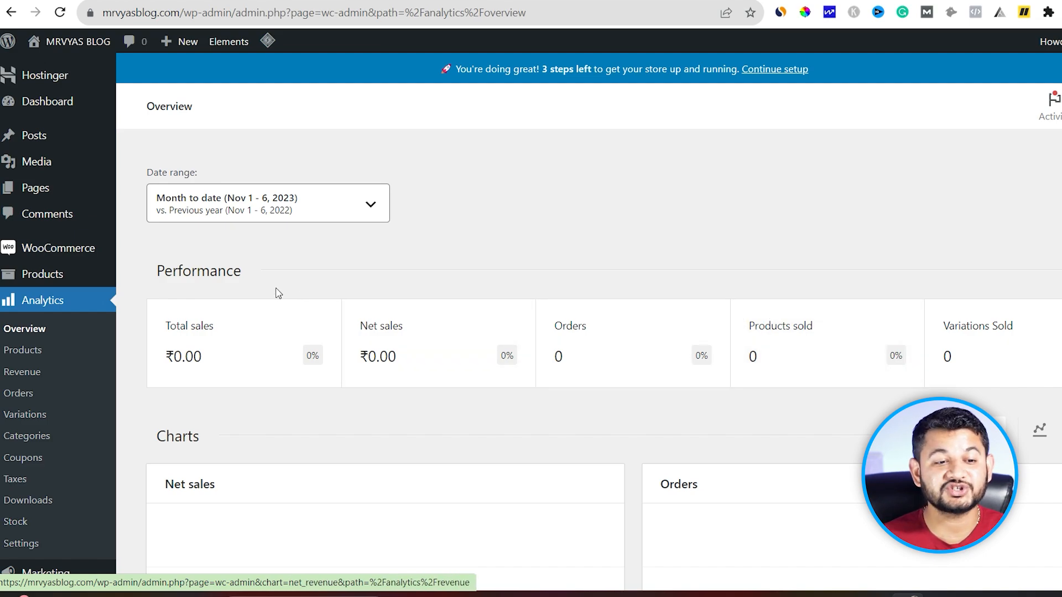
mouse_move(49, 276)
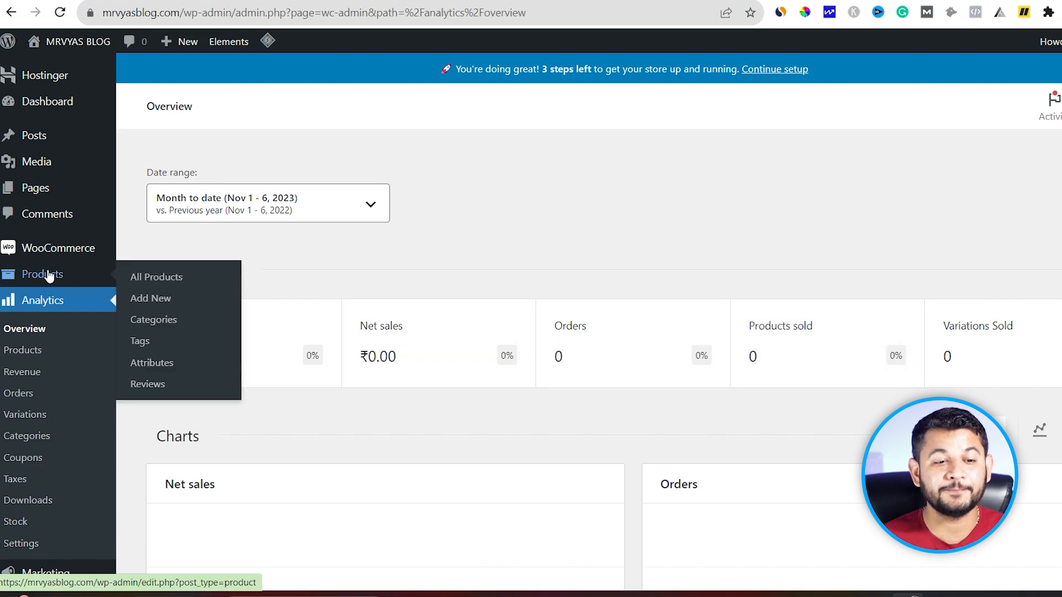
Step: Create the FREE COURSE and Paid courses product categories under Products > Categories
click(148, 327)
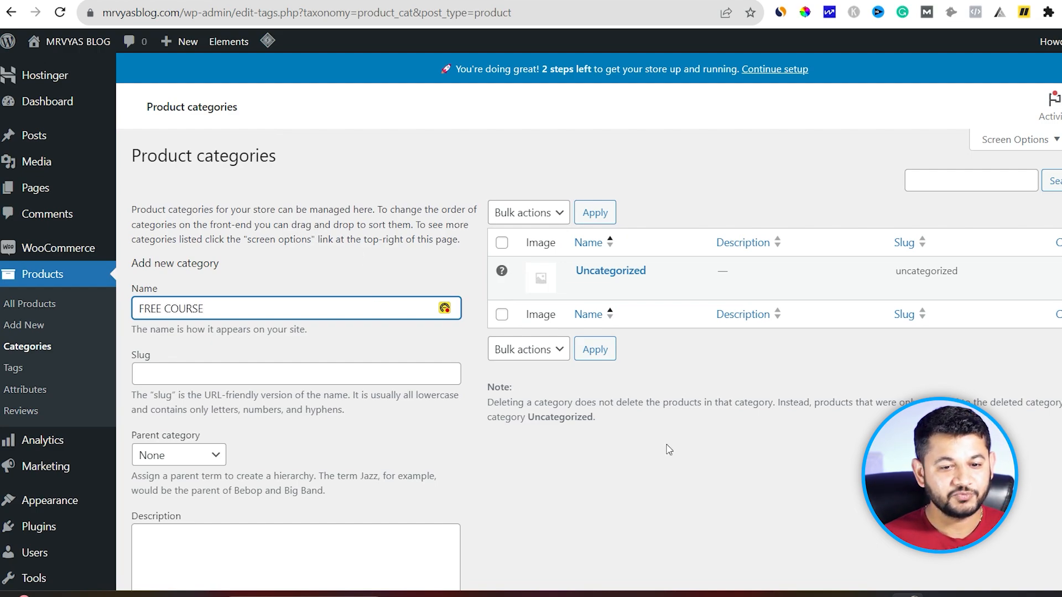
scroll(669, 450, down, 4)
click(177, 557)
scroll(505, 436, up, 4)
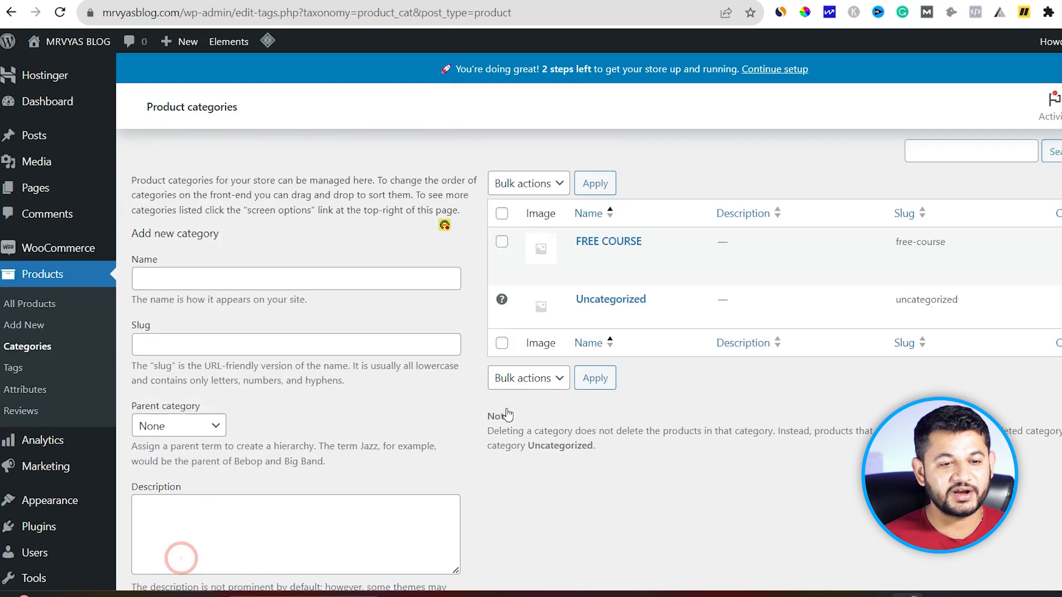
click(215, 313)
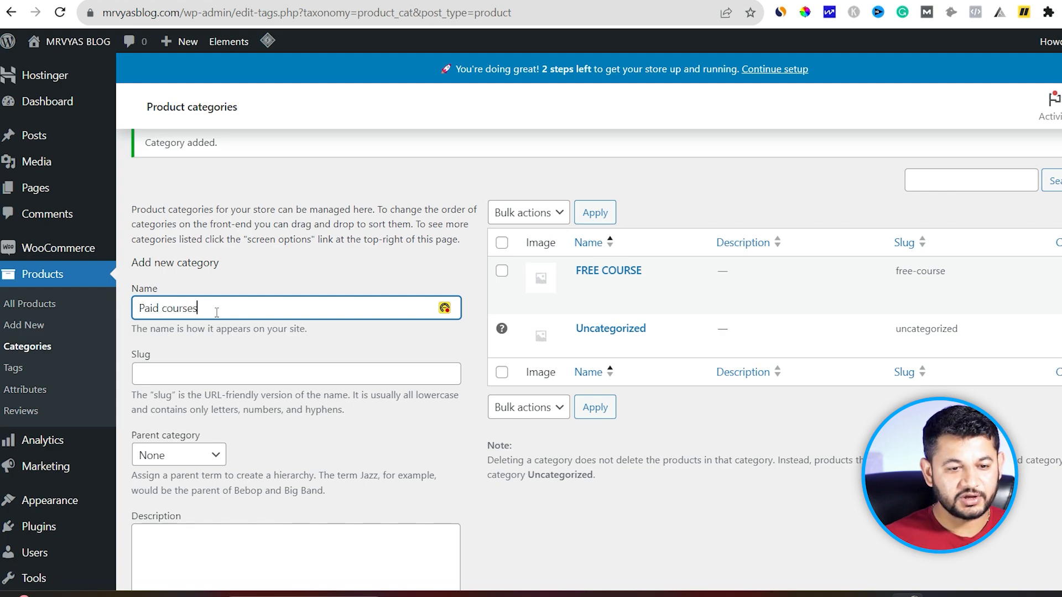
scroll(217, 313, down, 5)
click(182, 507)
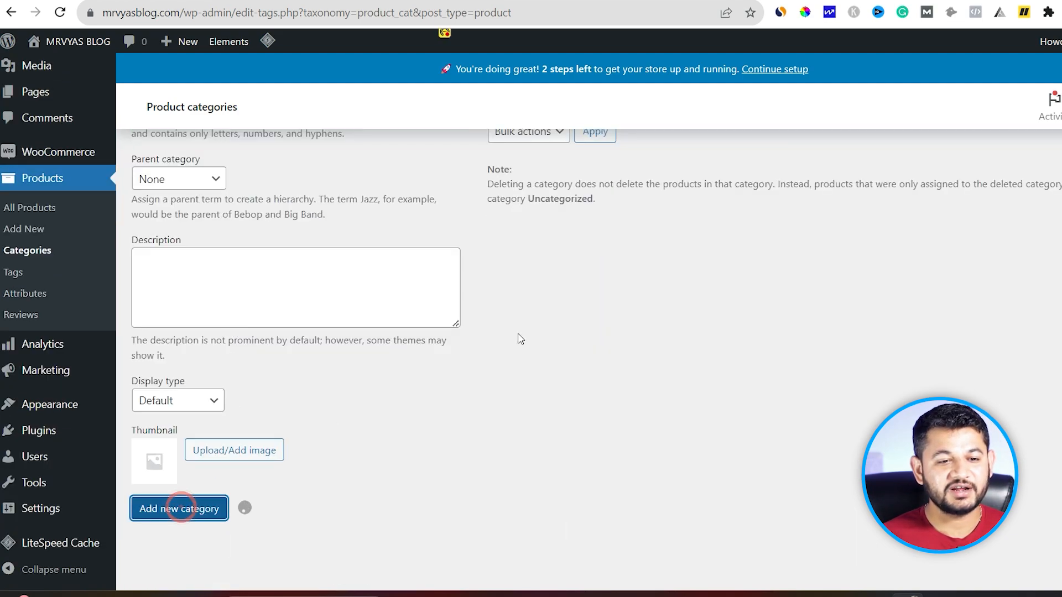
scroll(520, 331, up, 3)
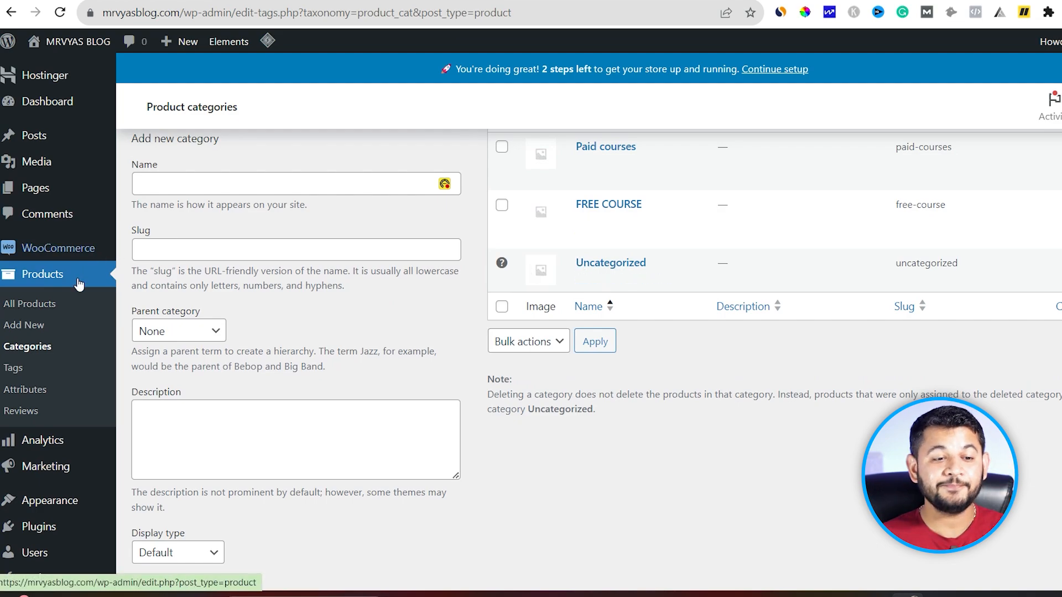
Step: Create a menu named 'primary menu' assigned to the Primary Menu location
mouse_move(51, 506)
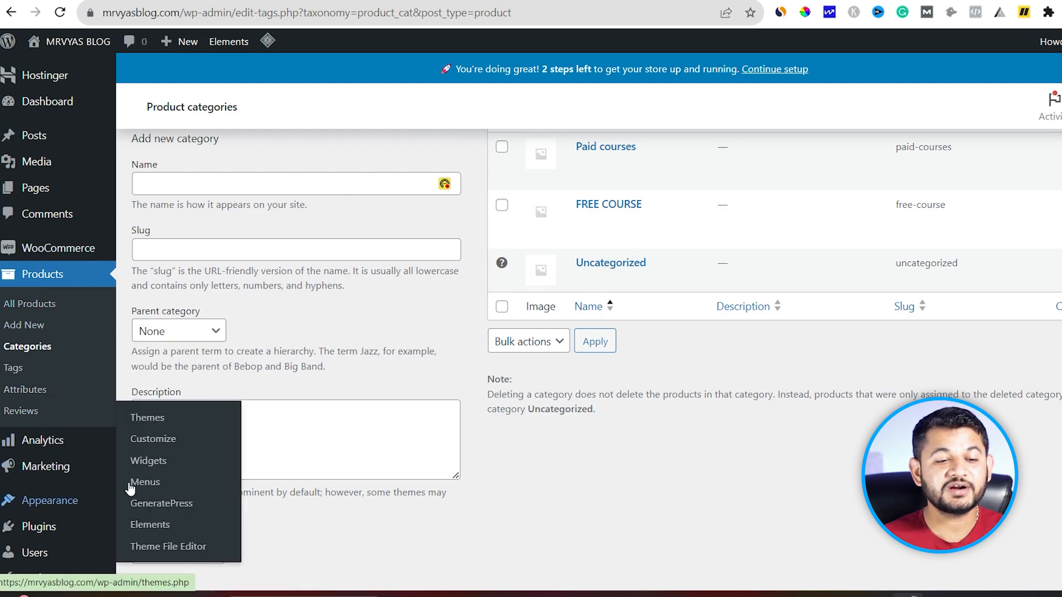
click(150, 480)
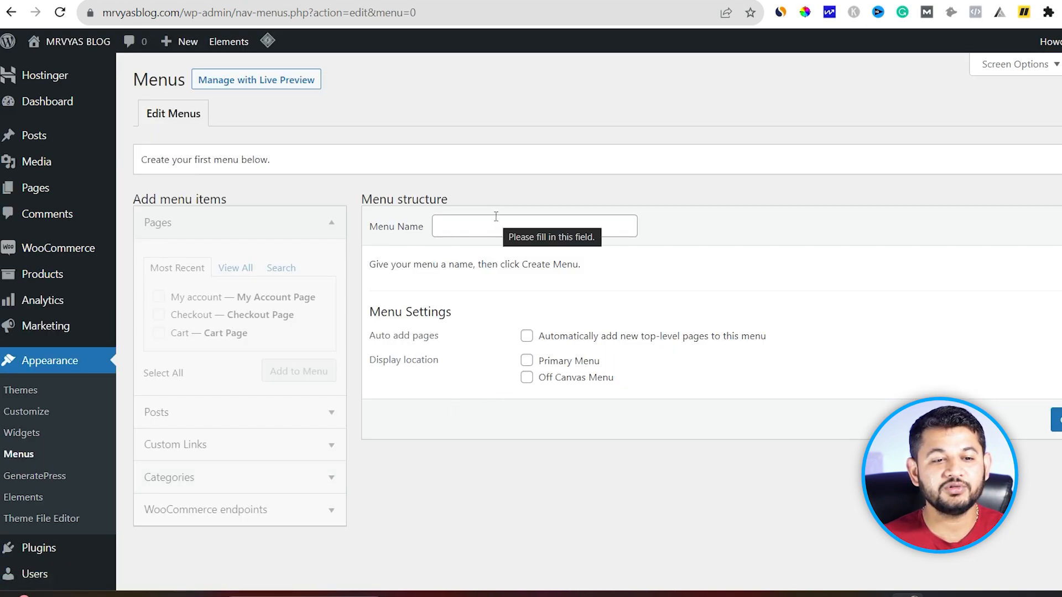
click(494, 217)
text(primary menu)
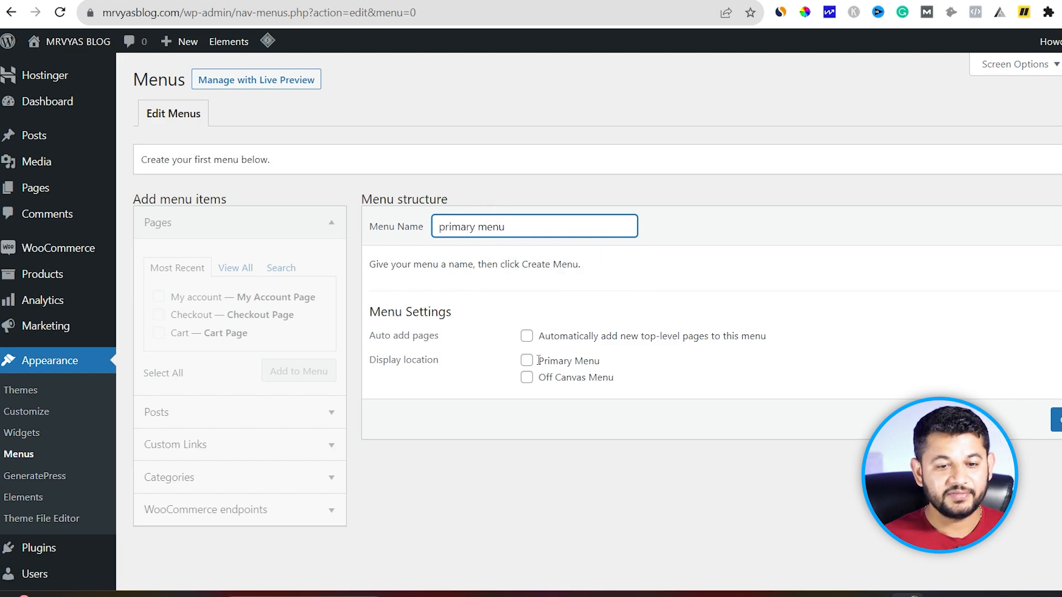
click(527, 360)
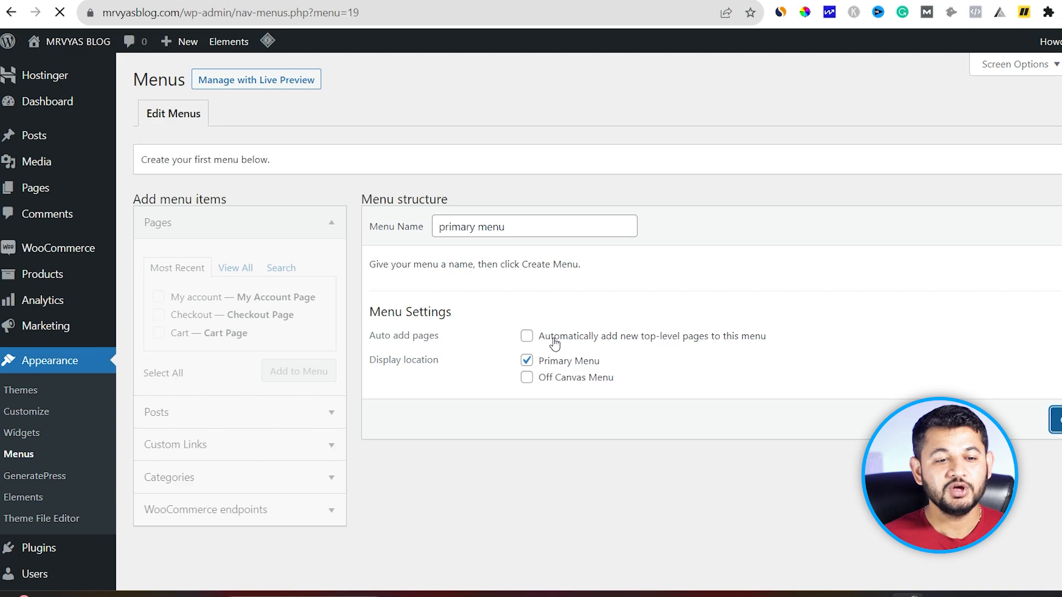
Step: Browse the menu's Categories panel across its Most Used, View All and Search tabs
scroll(256, 348, down, 3)
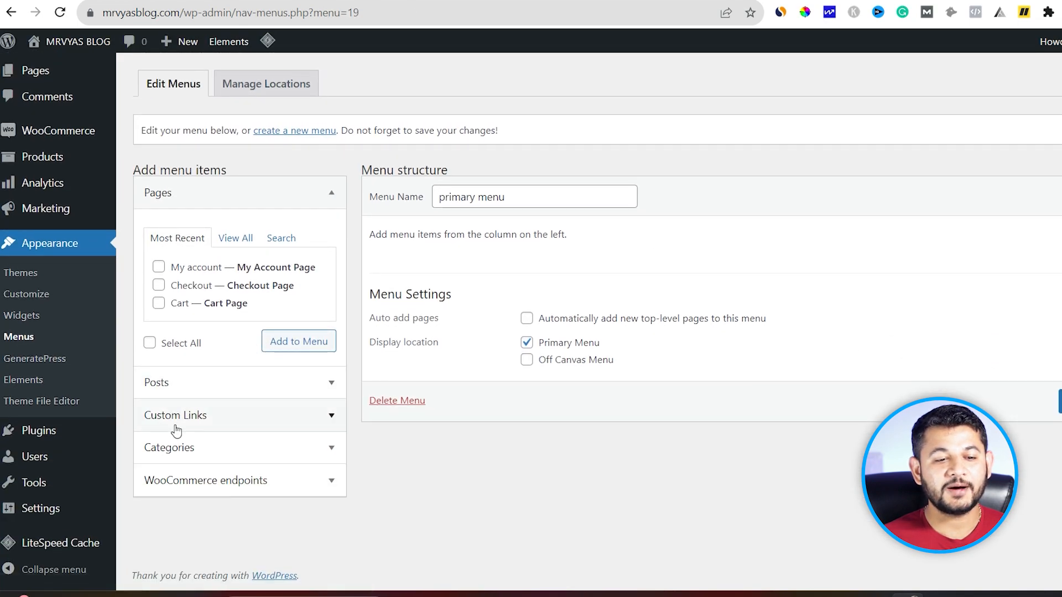
click(178, 446)
click(230, 339)
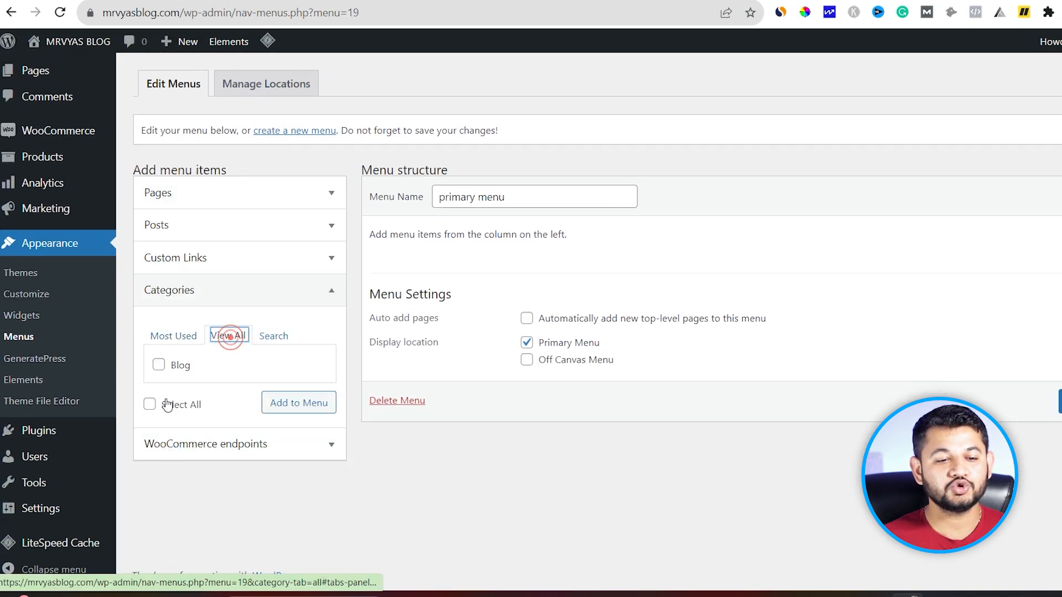
click(164, 340)
click(275, 338)
click(173, 338)
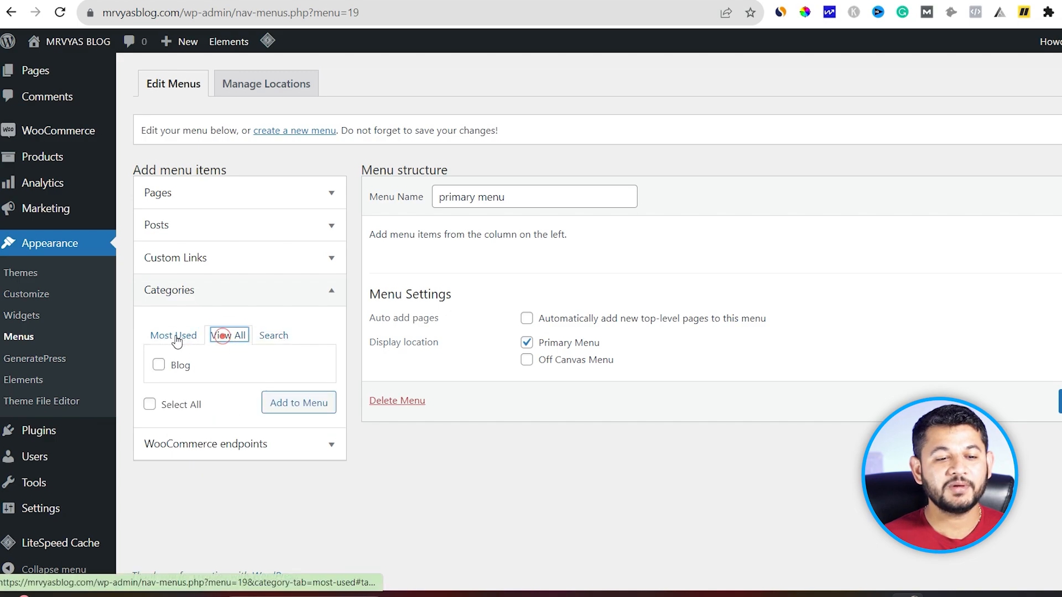
click(227, 335)
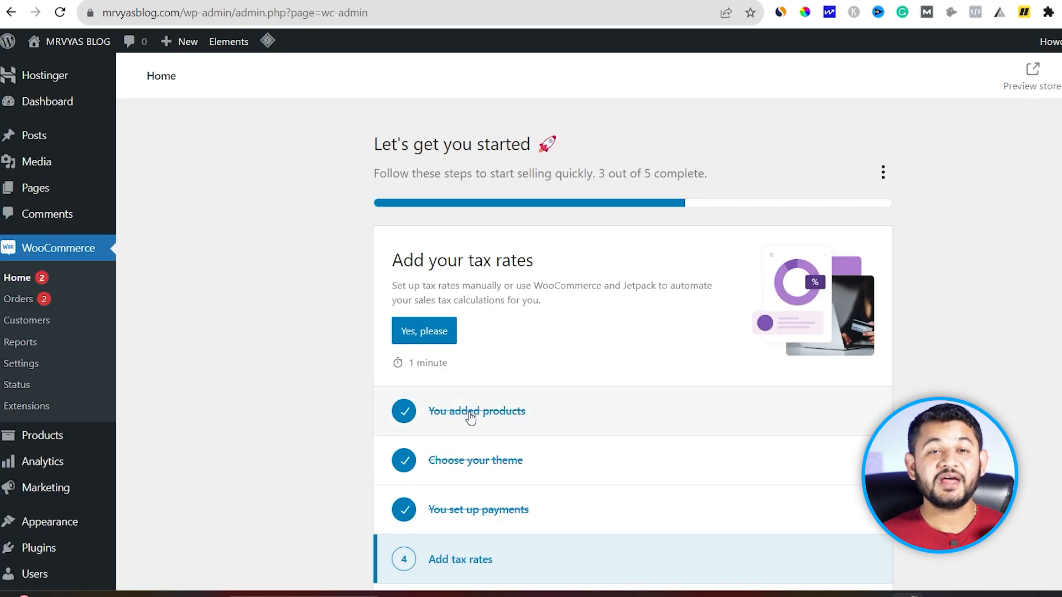
scroll(471, 416, down, 1)
scroll(470, 409, down, 2)
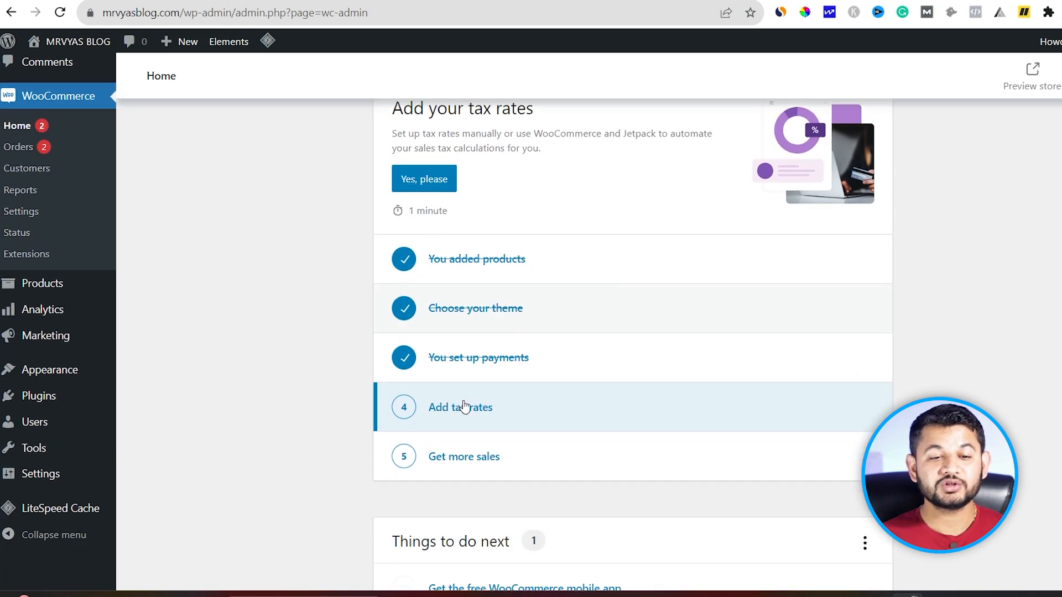
scroll(470, 380, down, 2)
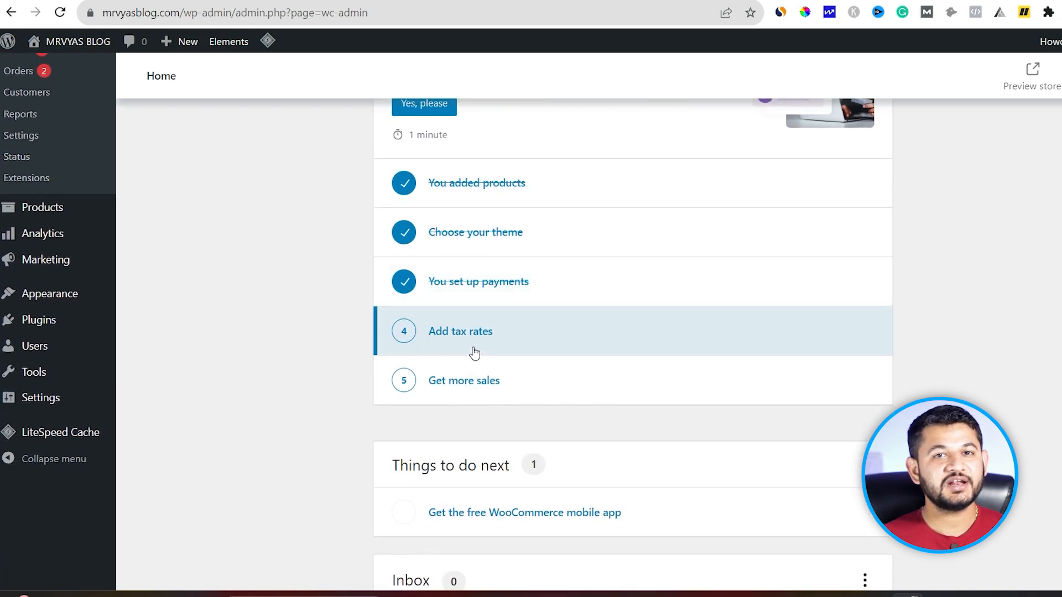
click(474, 352)
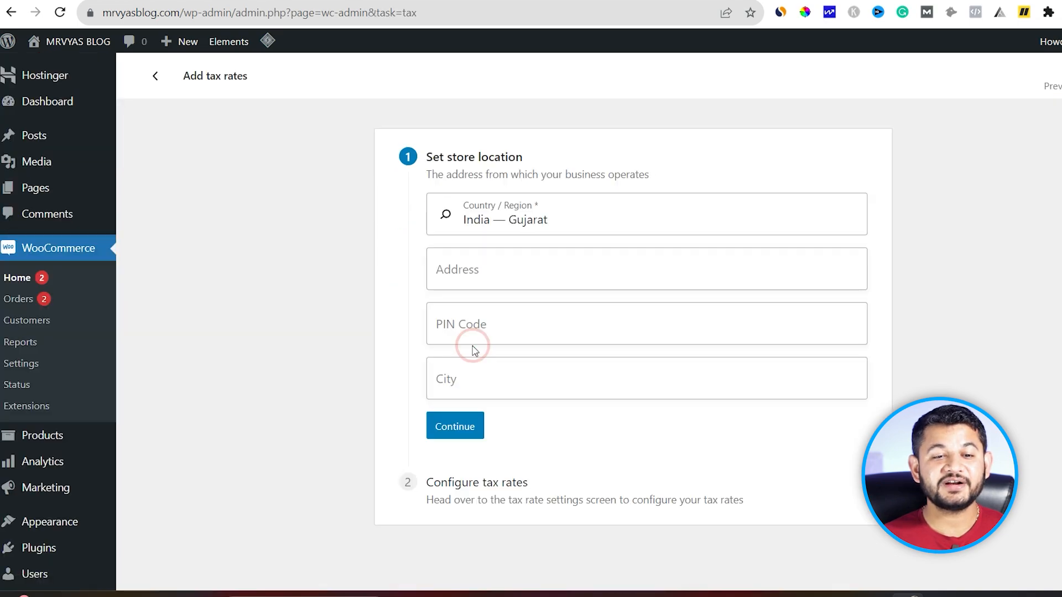
scroll(477, 415, down, 2)
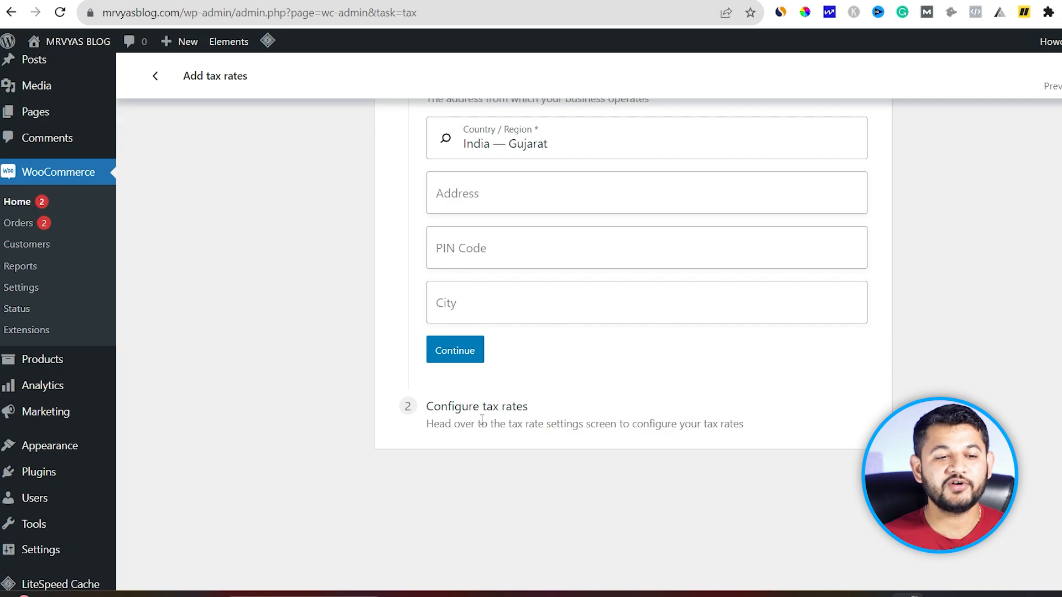
click(12, 207)
scroll(492, 307, down, 6)
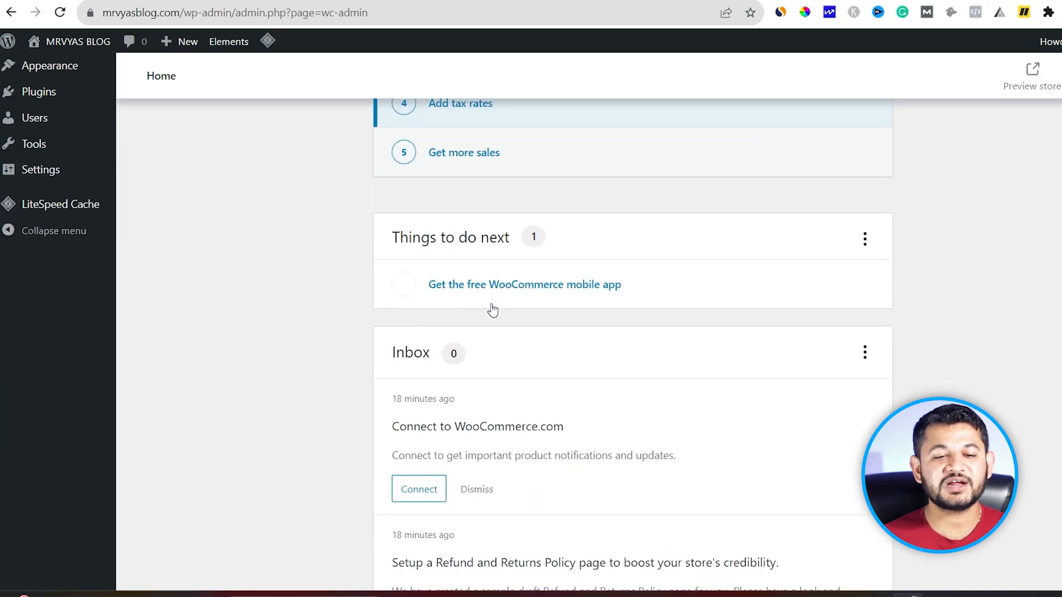
scroll(493, 310, down, 3)
scroll(491, 307, up, 6)
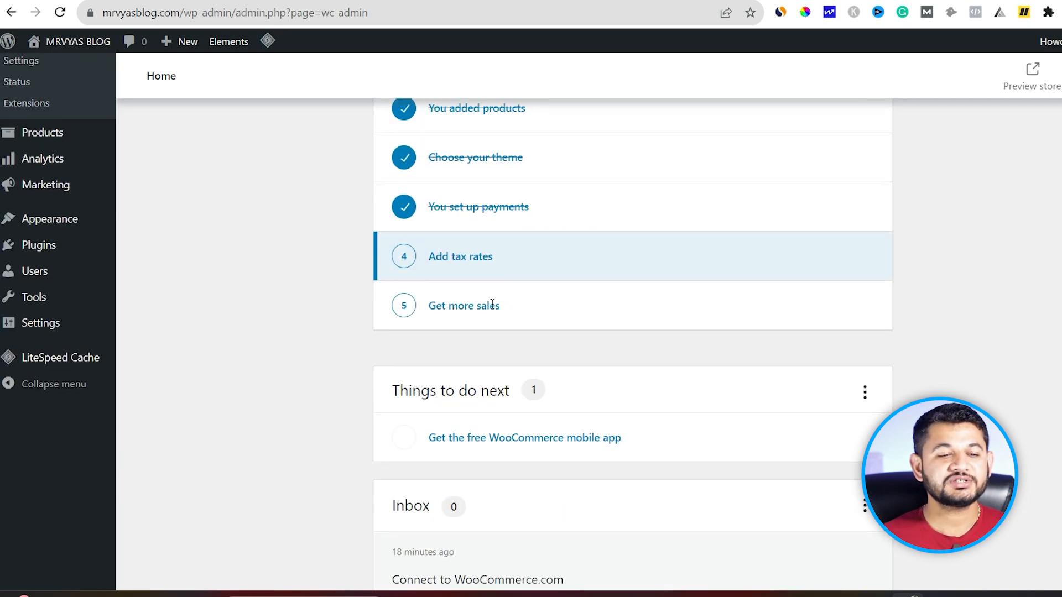
scroll(492, 306, up, 3)
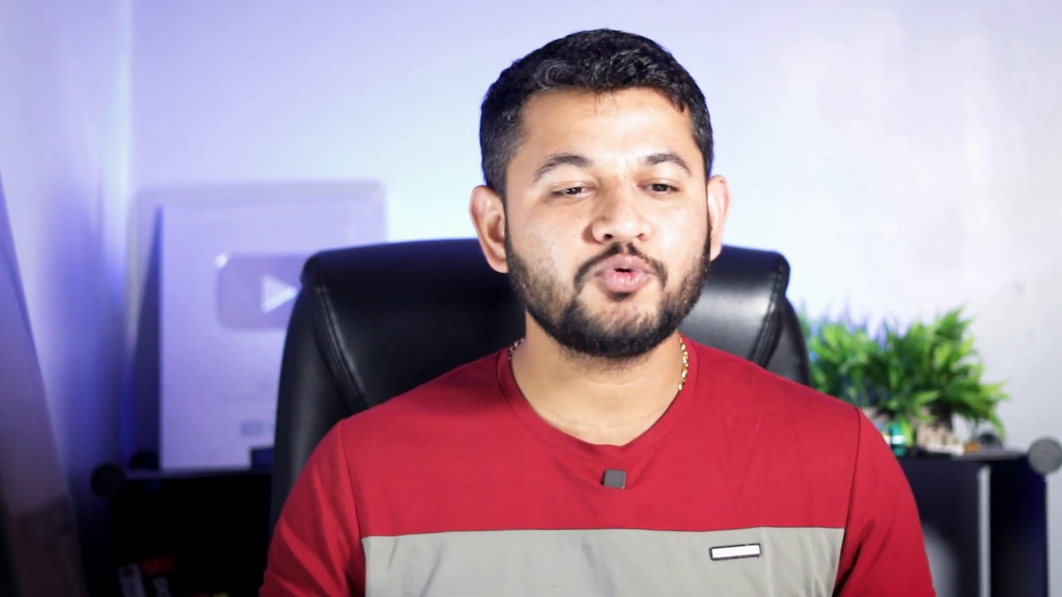